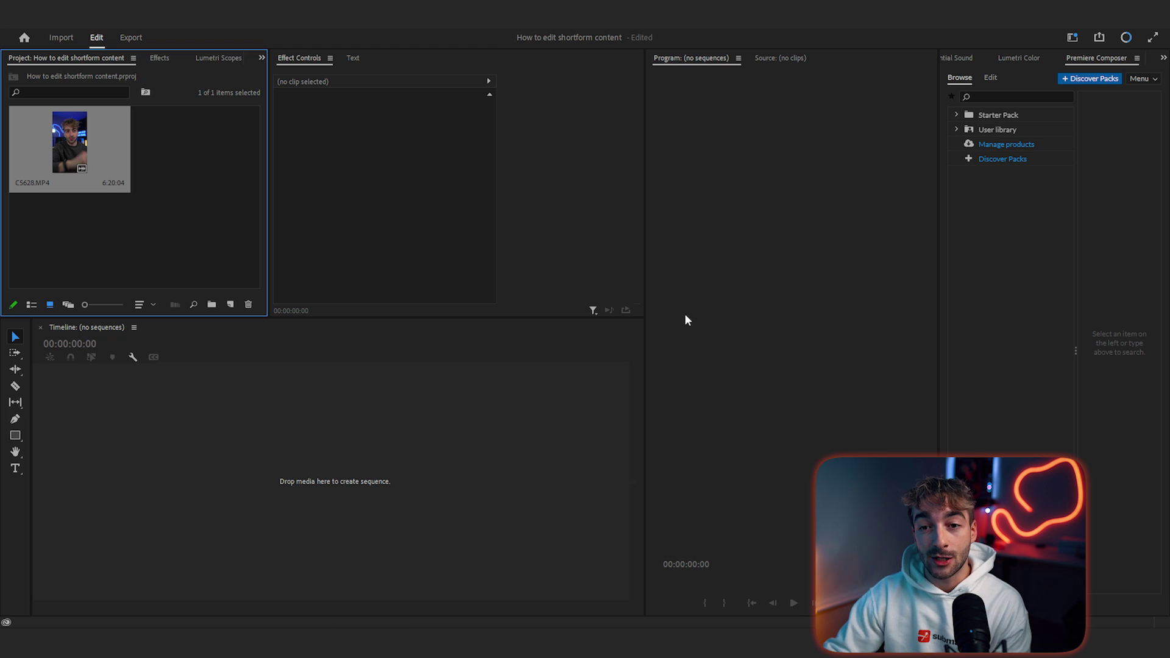
# Create a custom sequence at 1080×1920 and 25 fps, named 'How to create viral videos'.
pyautogui.click(230, 304)
pyautogui.click(251, 319)
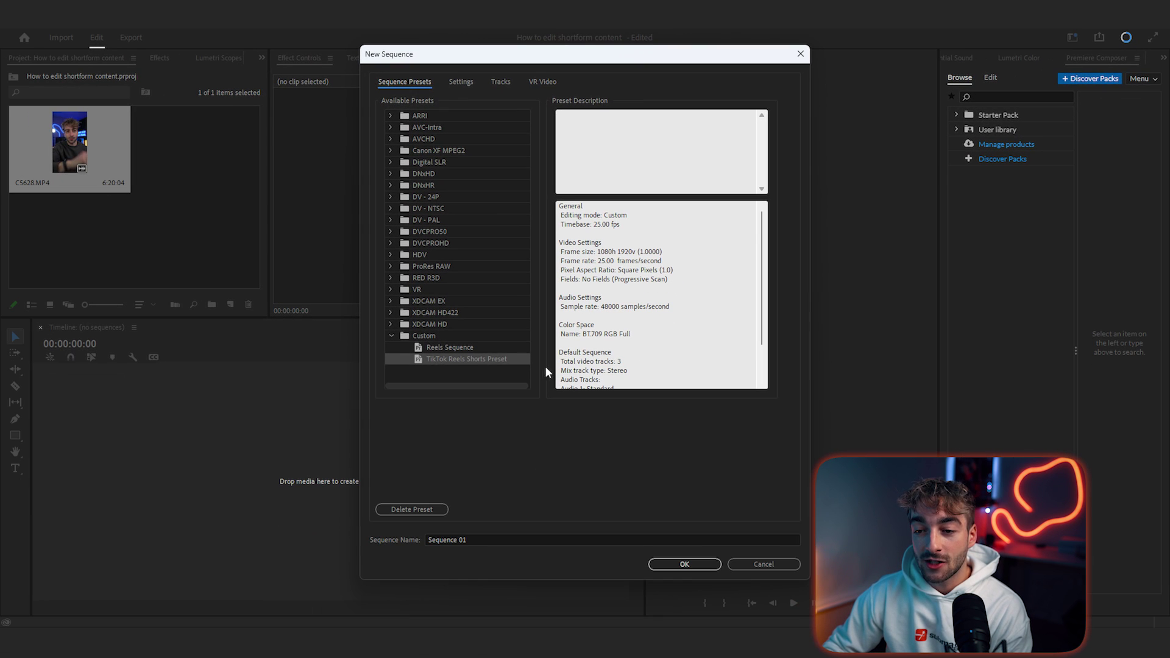
pyautogui.click(461, 81)
pyautogui.doubleClick(490, 151)
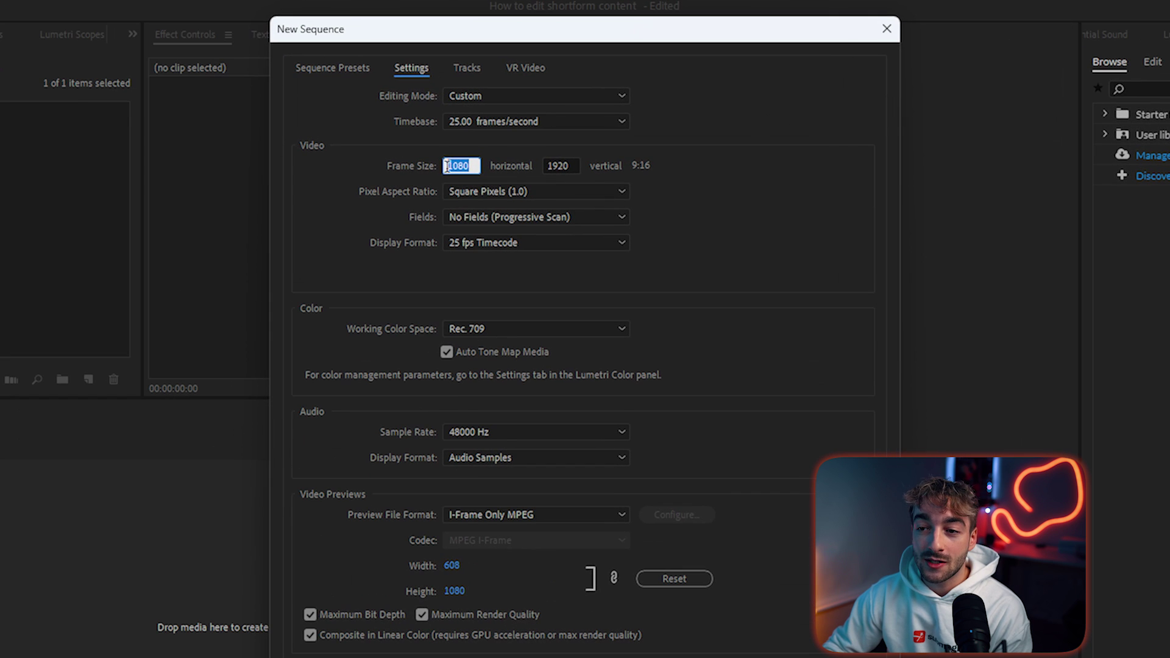
pyautogui.click(454, 166)
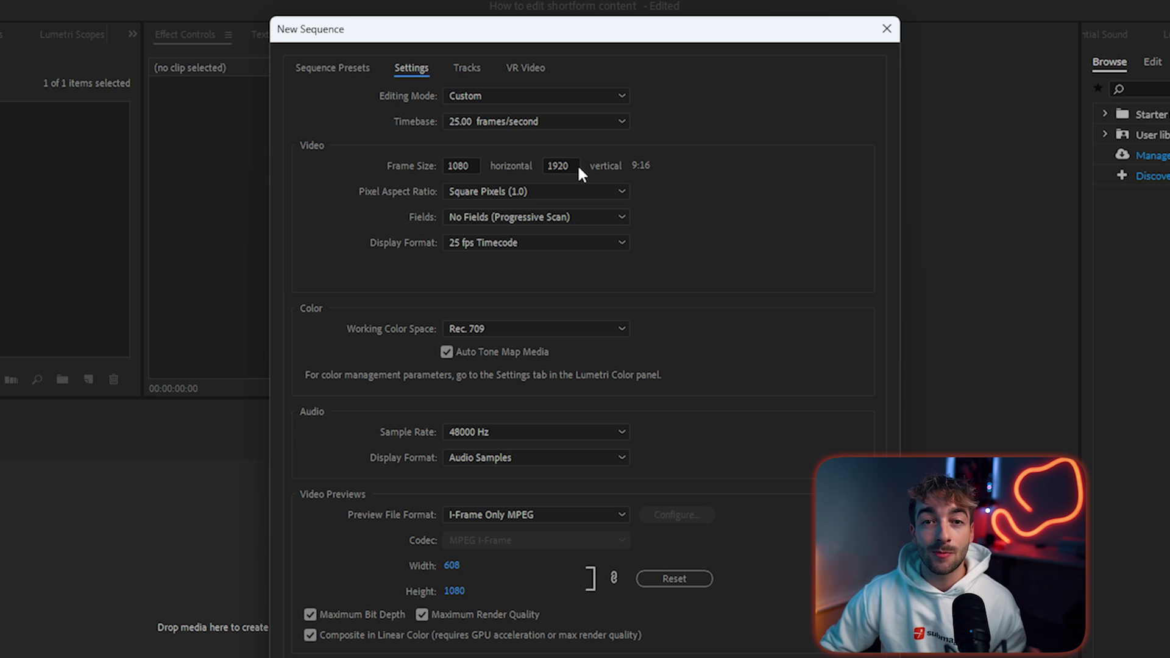
pyautogui.click(570, 124)
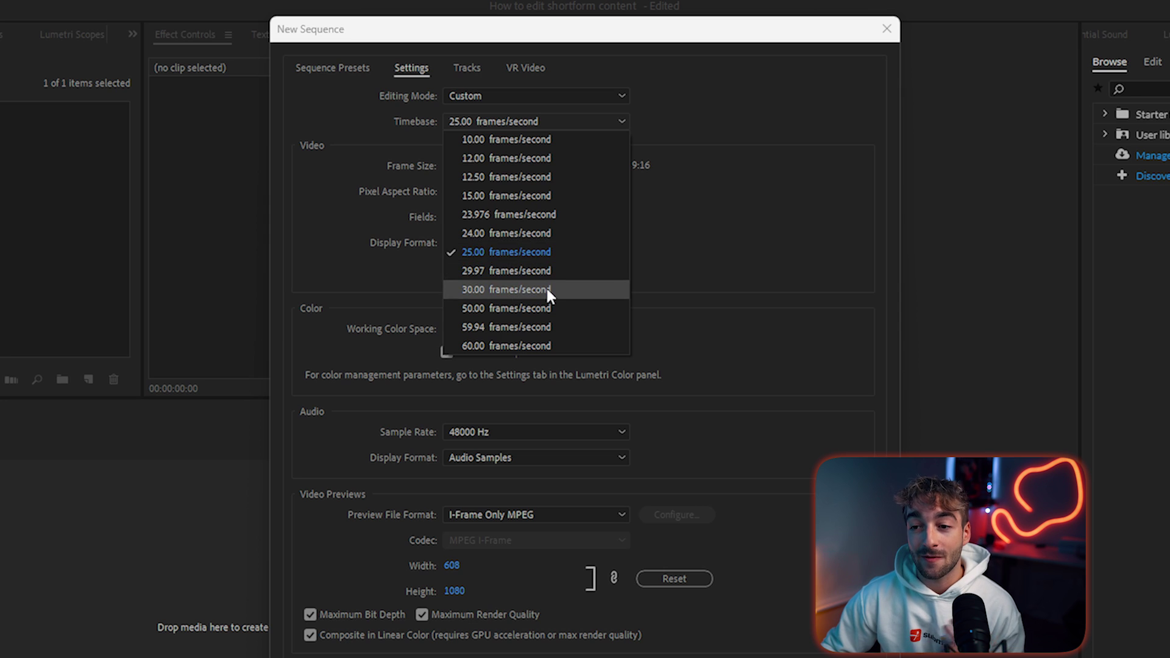
pyautogui.click(724, 256)
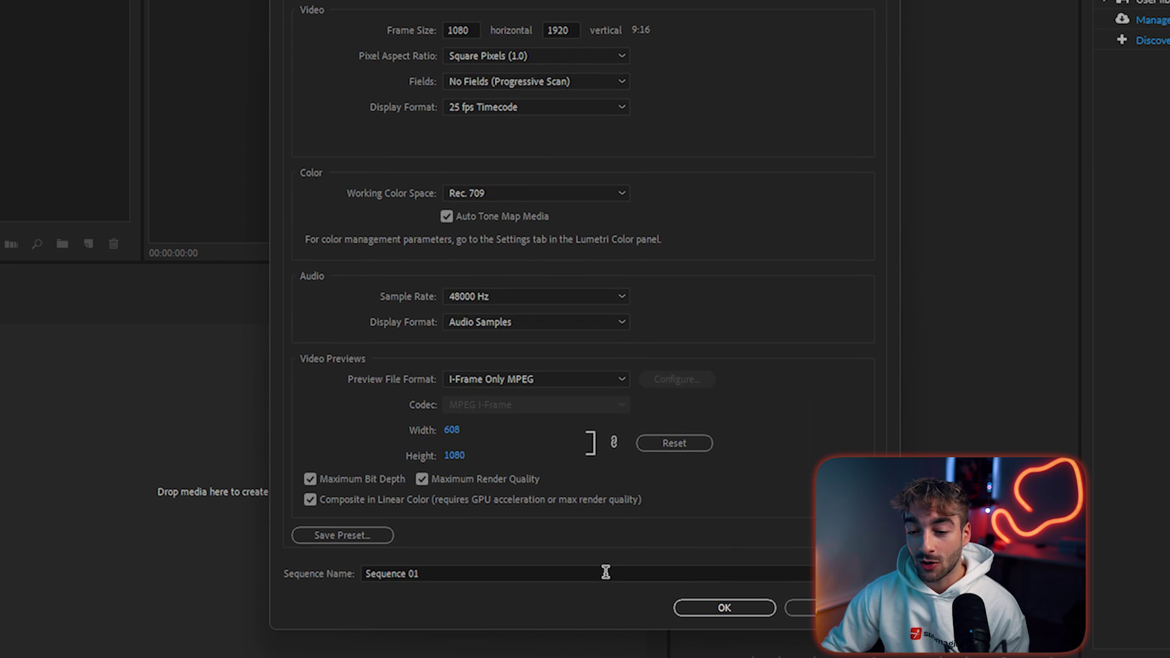
pyautogui.click(606, 572)
pyautogui.write('How ')
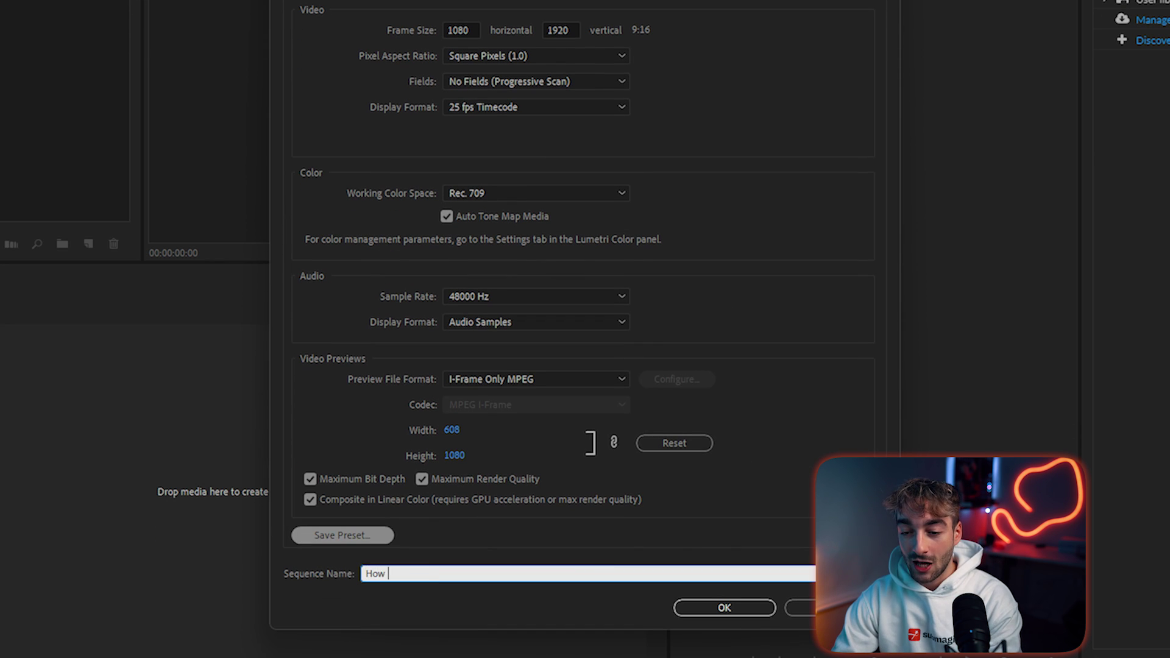
pyautogui.write('to create viral videos')
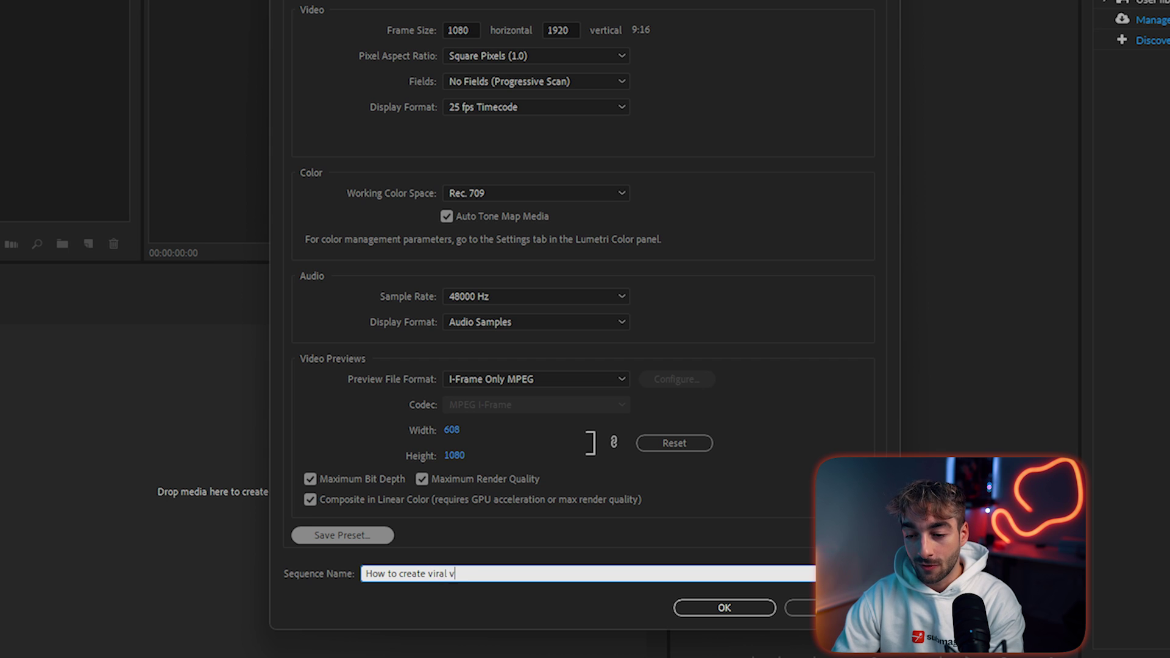
pyautogui.press('Return')
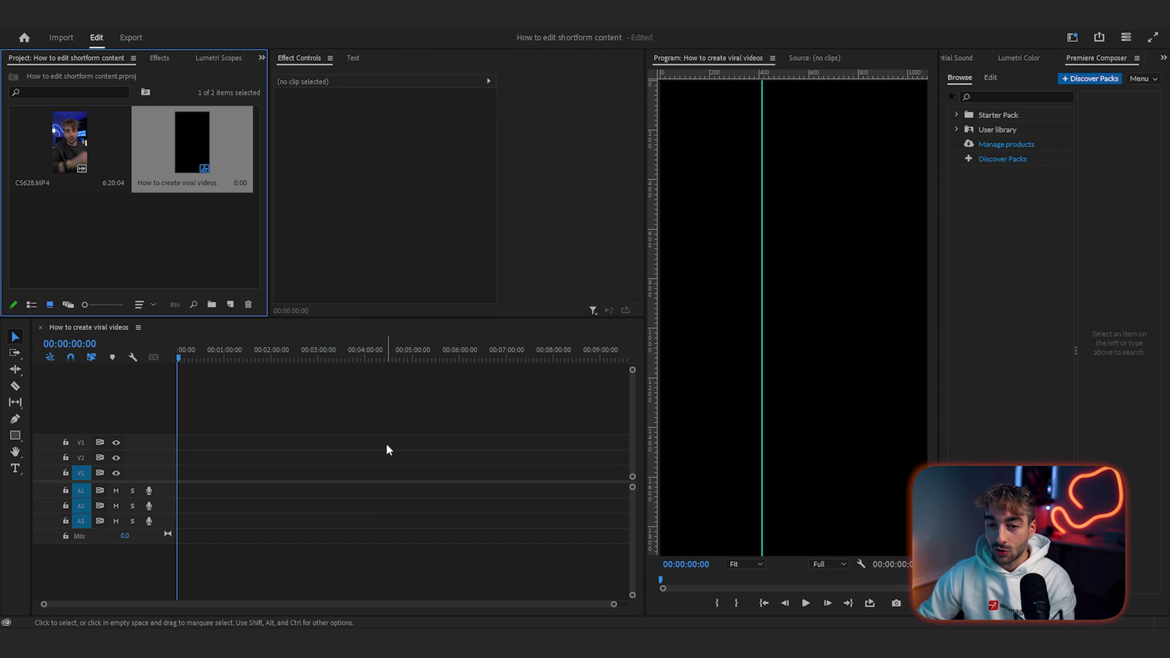
# Drop C5628.MP4 into the sequence and run FireCut's Remove silences, cutting 216 seconds.
pyautogui.moveTo(71, 138); pyautogui.dragTo(177, 487)
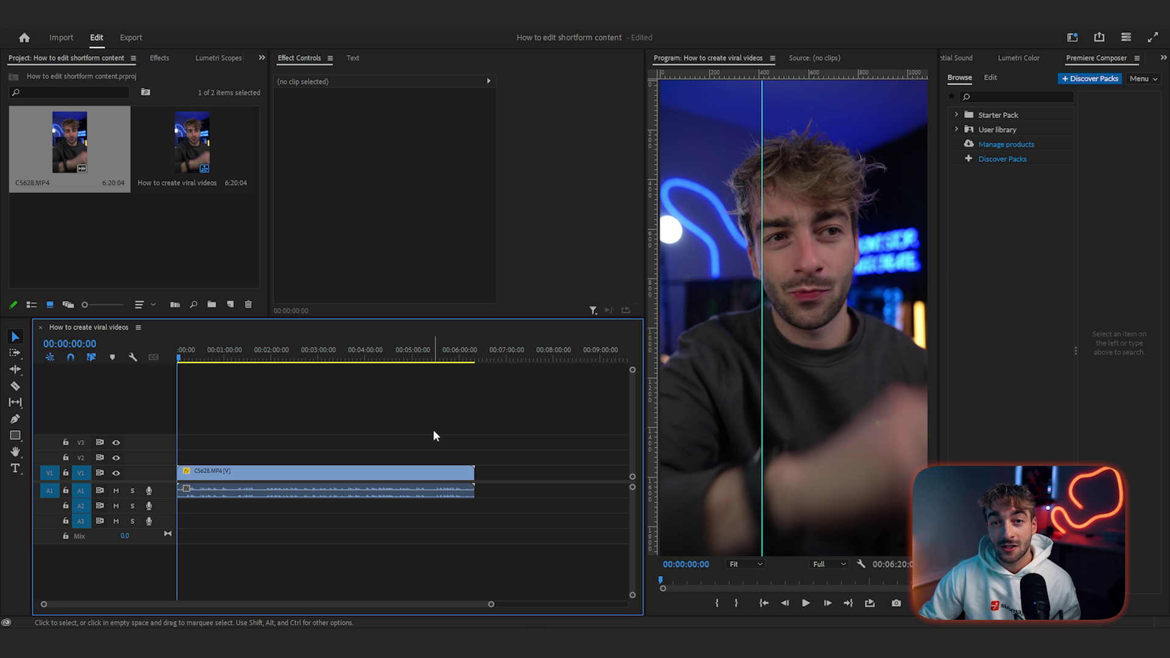
pyautogui.scroll(4, 1014, 58)
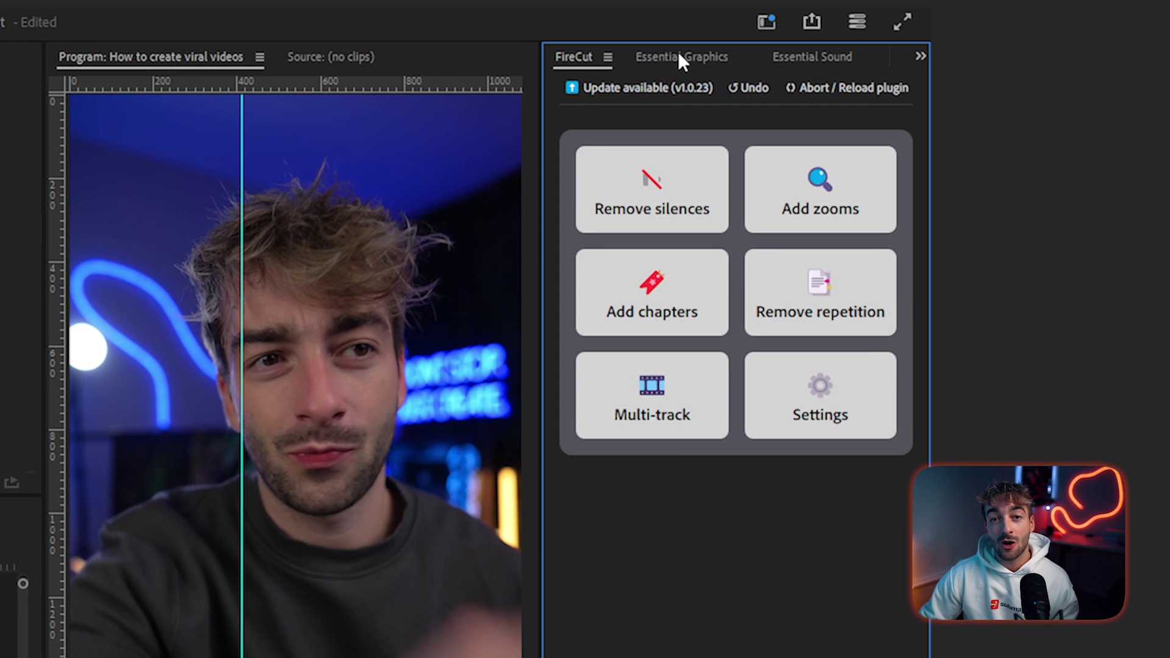
pyautogui.click(665, 186)
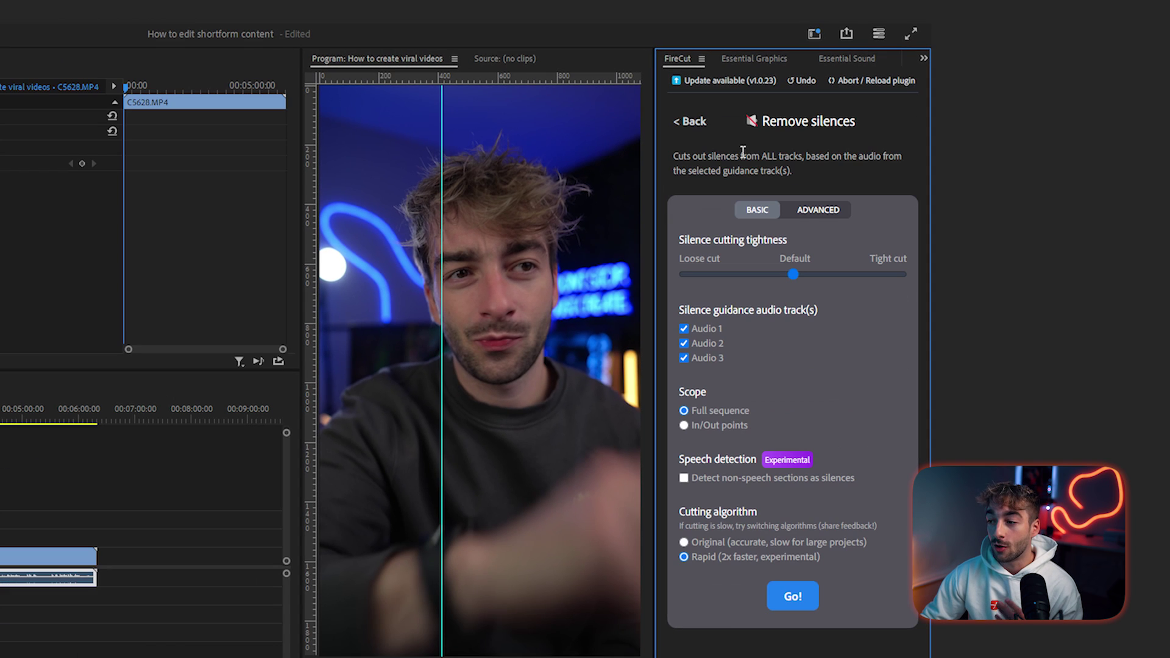
pyautogui.click(792, 596)
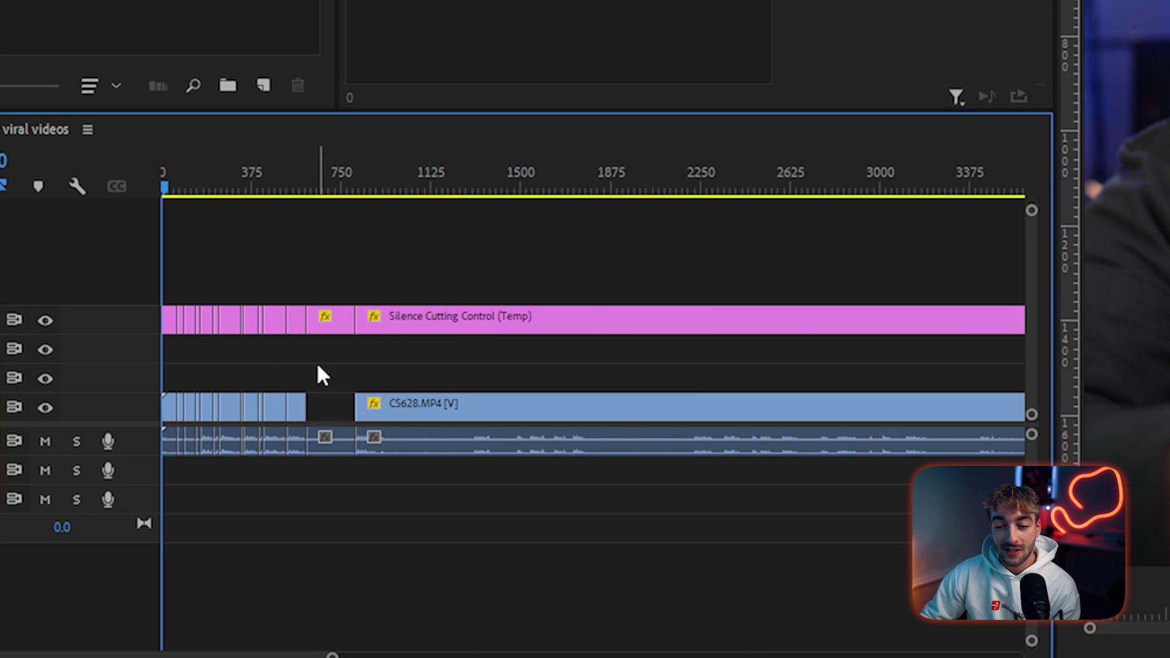
pyautogui.press('-')
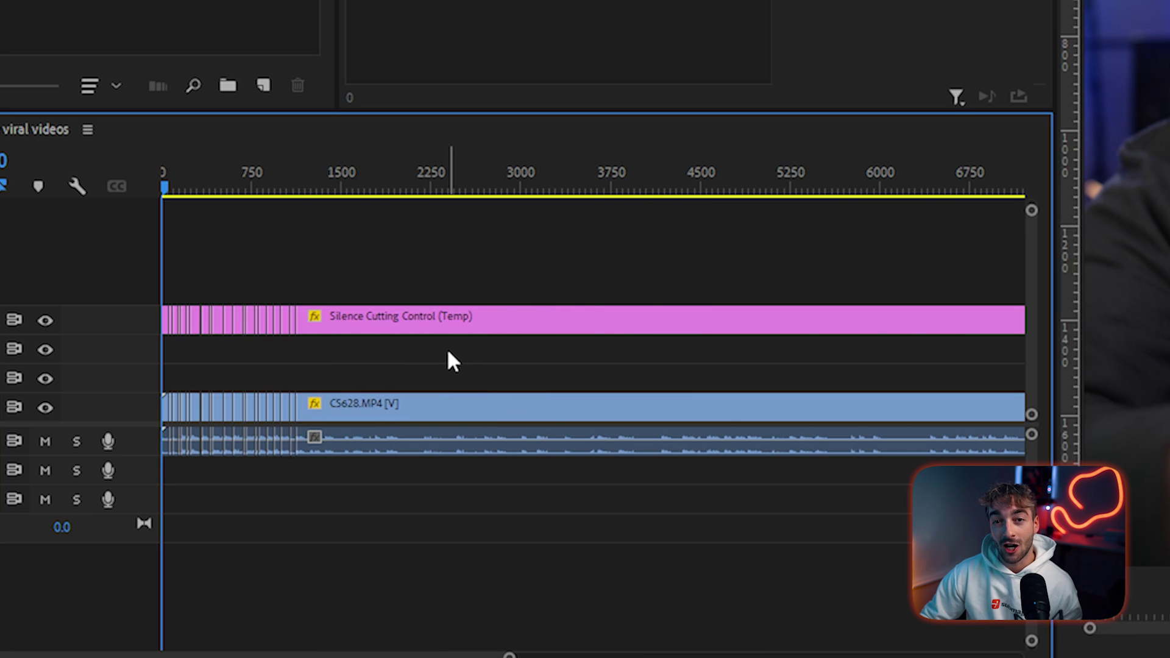
pyautogui.press('-')
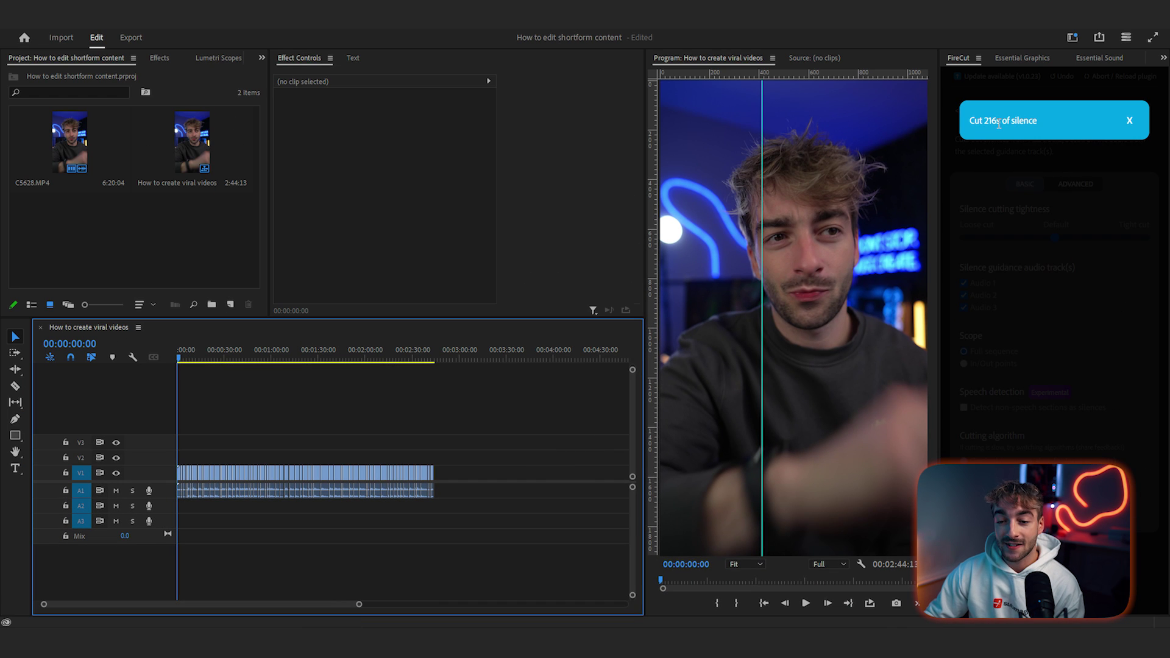
# Dismiss the silence-cut result notice and fit the whole sequence in the timeline.
pyautogui.click(1129, 121)
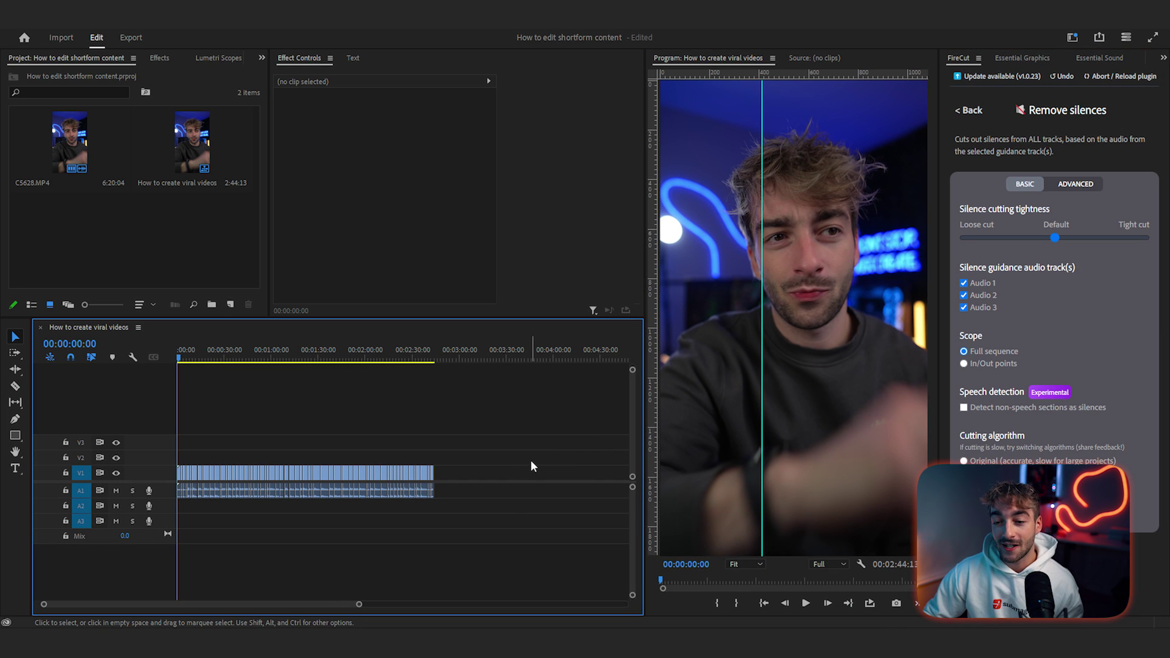
pyautogui.press('\\')
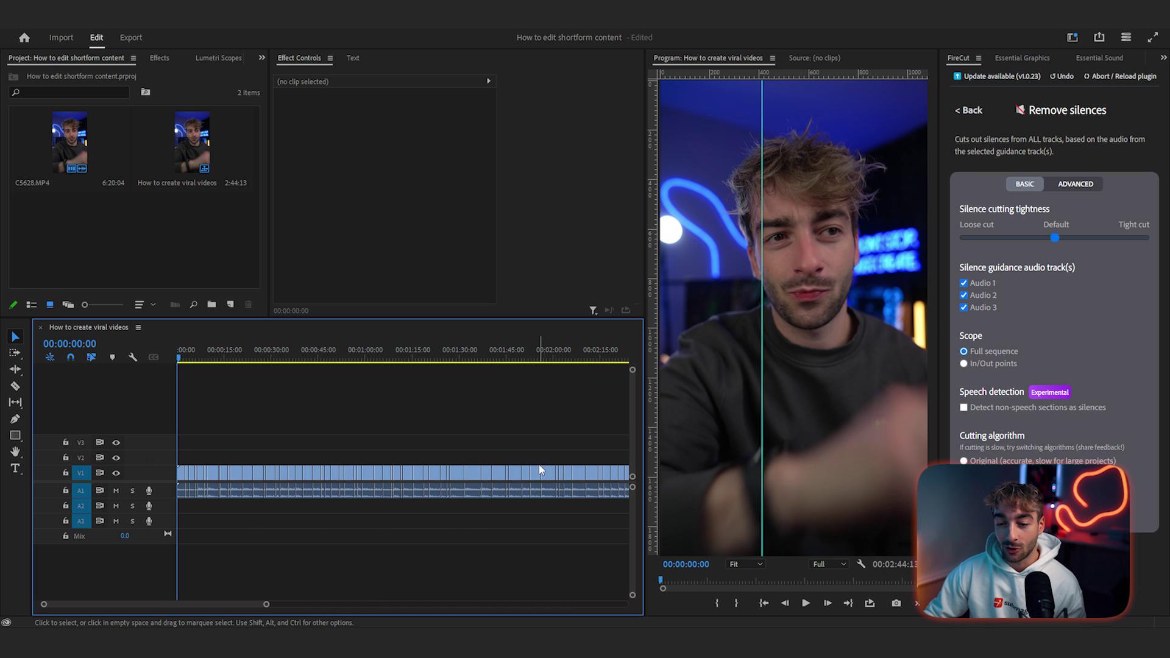
pyautogui.press('-')
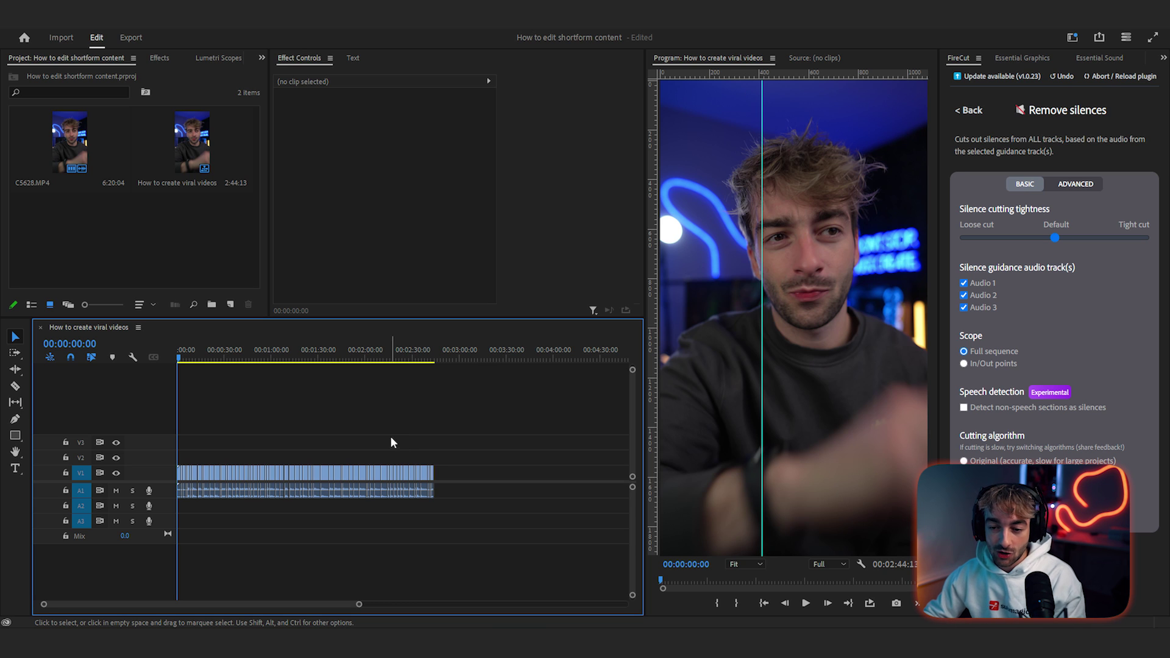
pyautogui.press('\\')
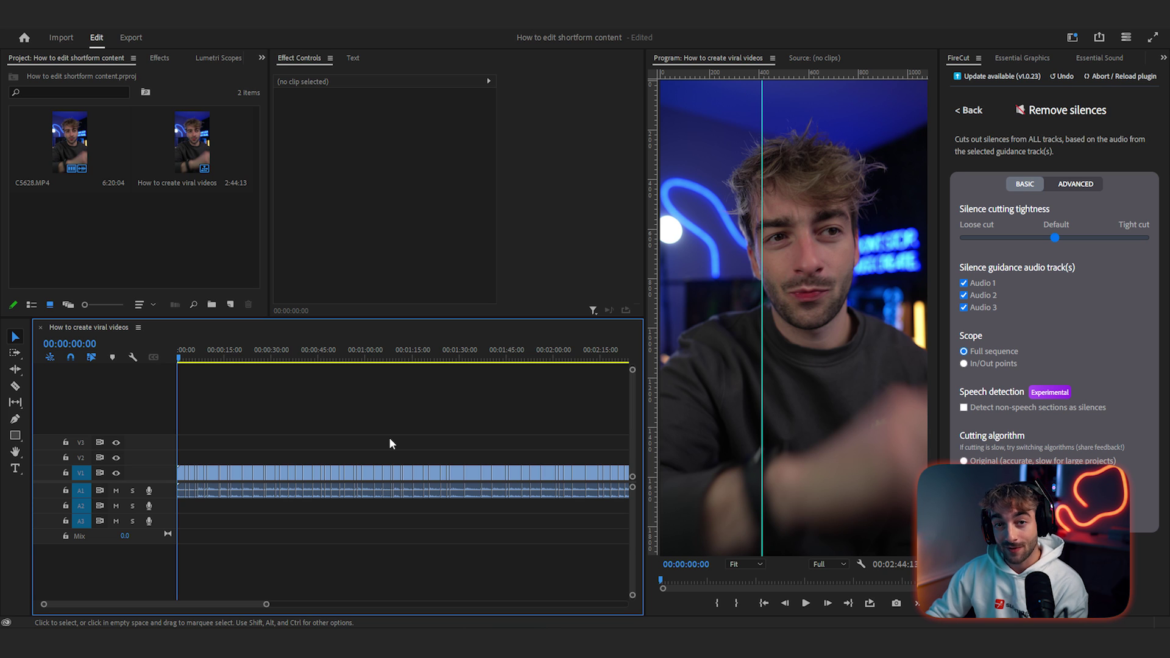
# Delete the four opening clips, close the resulting gap, and play back the new start.
pyautogui.press('=')
pyautogui.press('=')
pyautogui.moveTo(206, 437); pyautogui.dragTo(344, 555)
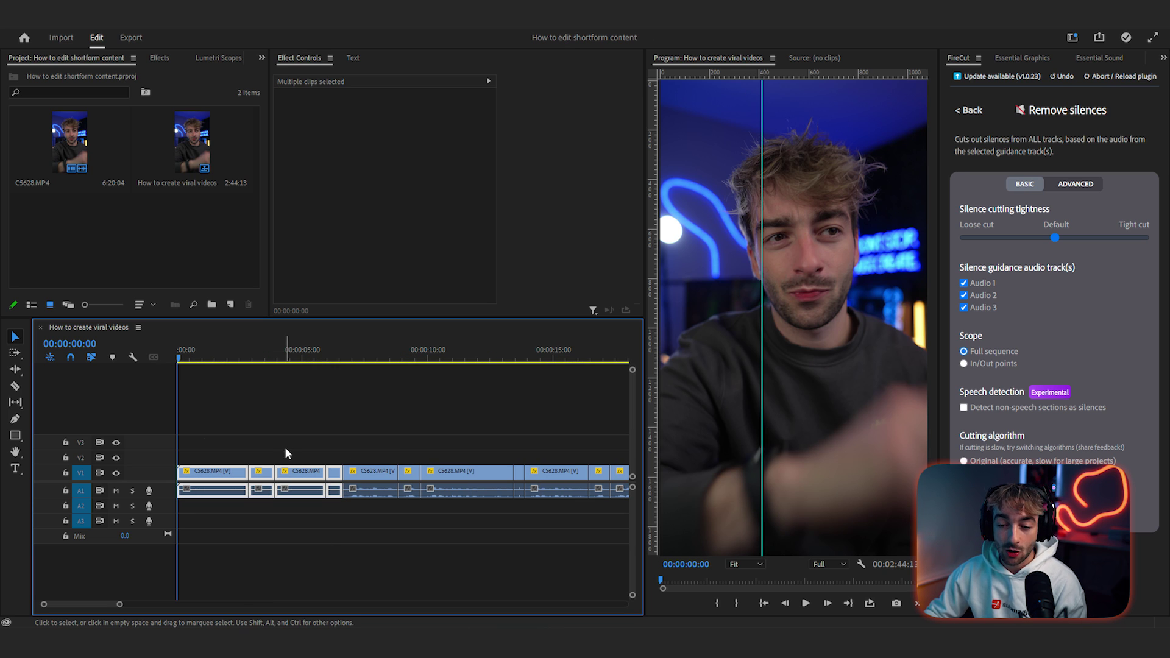
pyautogui.press('Delete')
pyautogui.click(255, 477)
pyautogui.press('Delete')
pyautogui.press('space')
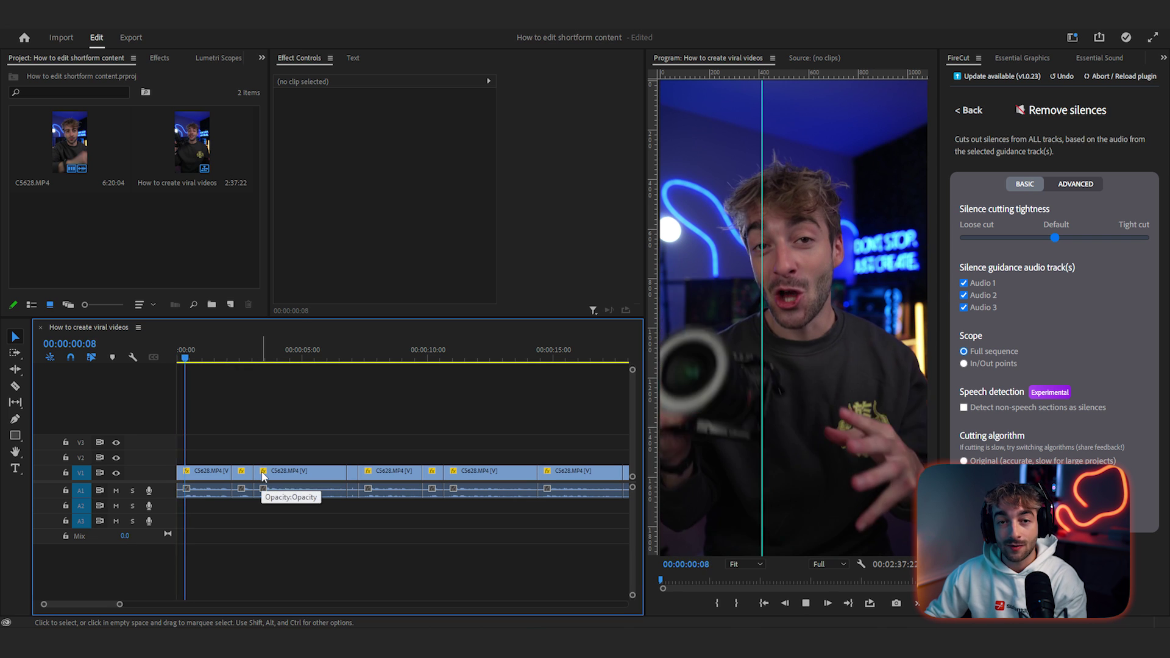
pyautogui.press('-')
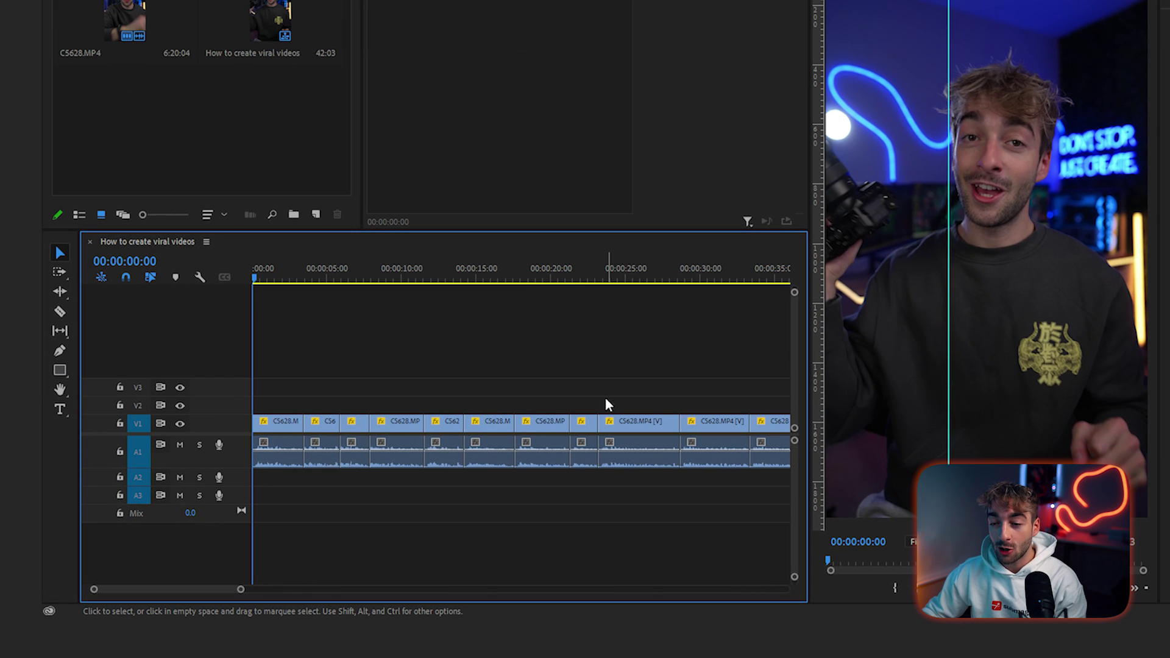
pyautogui.doubleClick(232, 448)
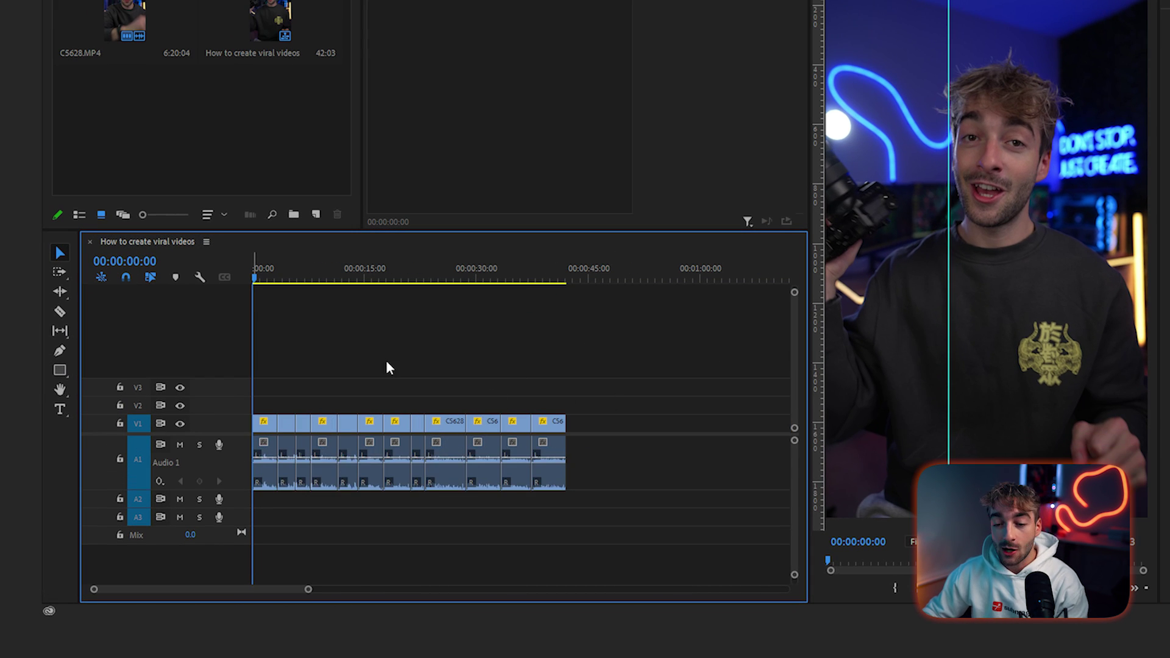
pyautogui.press('=')
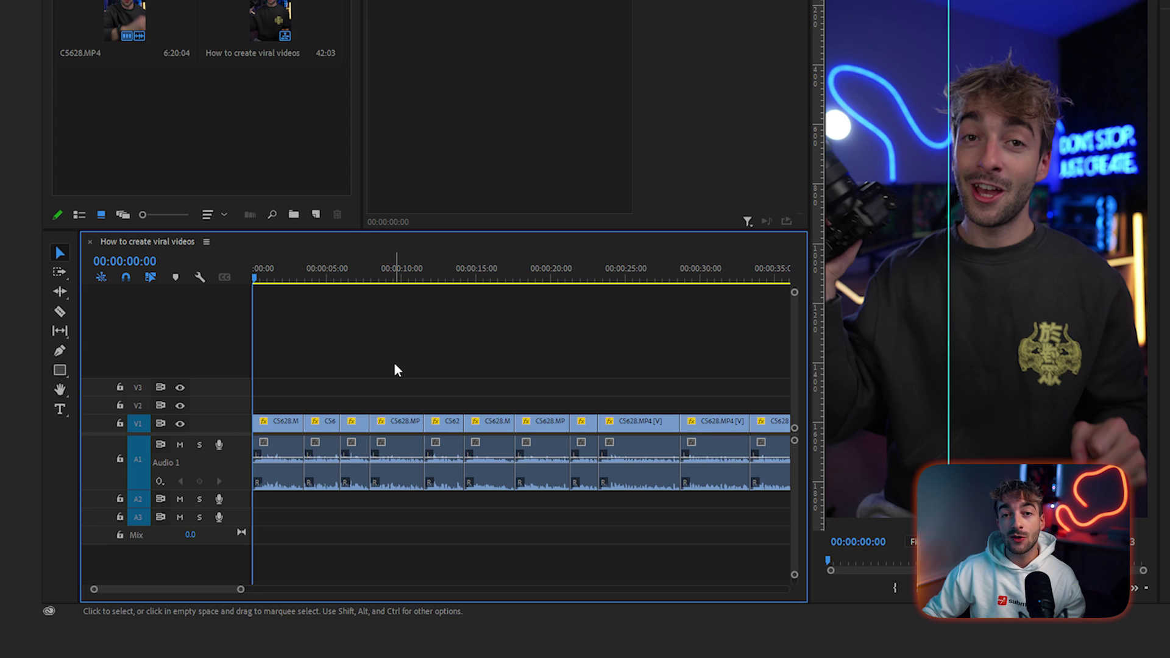
pyautogui.press('=')
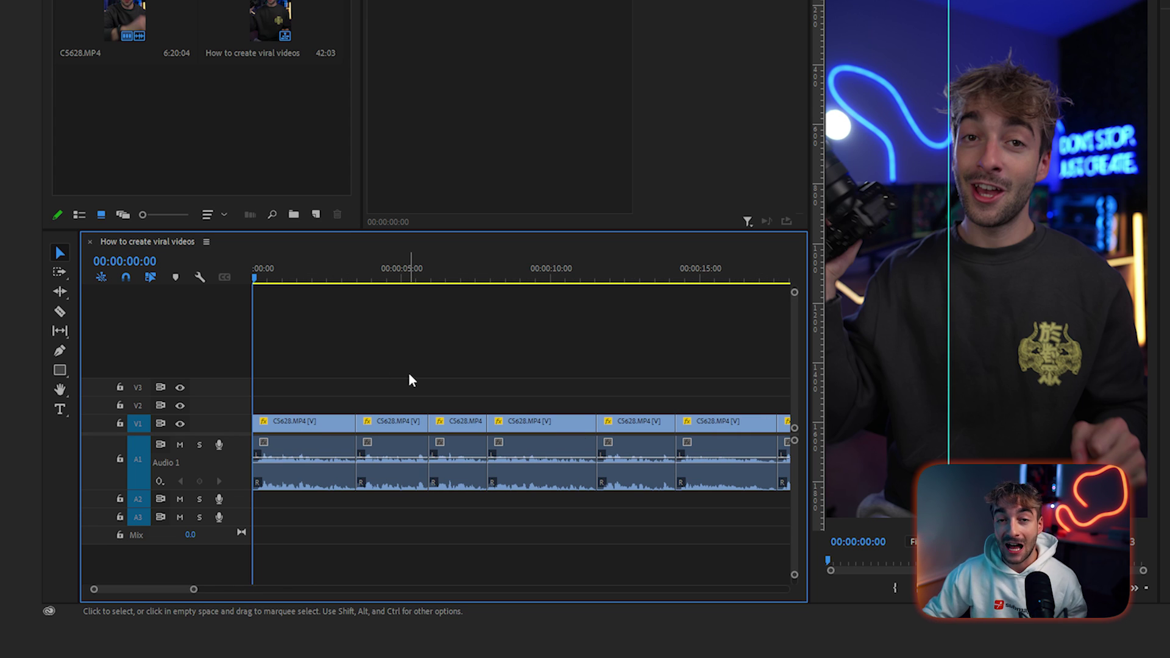
pyautogui.press('=')
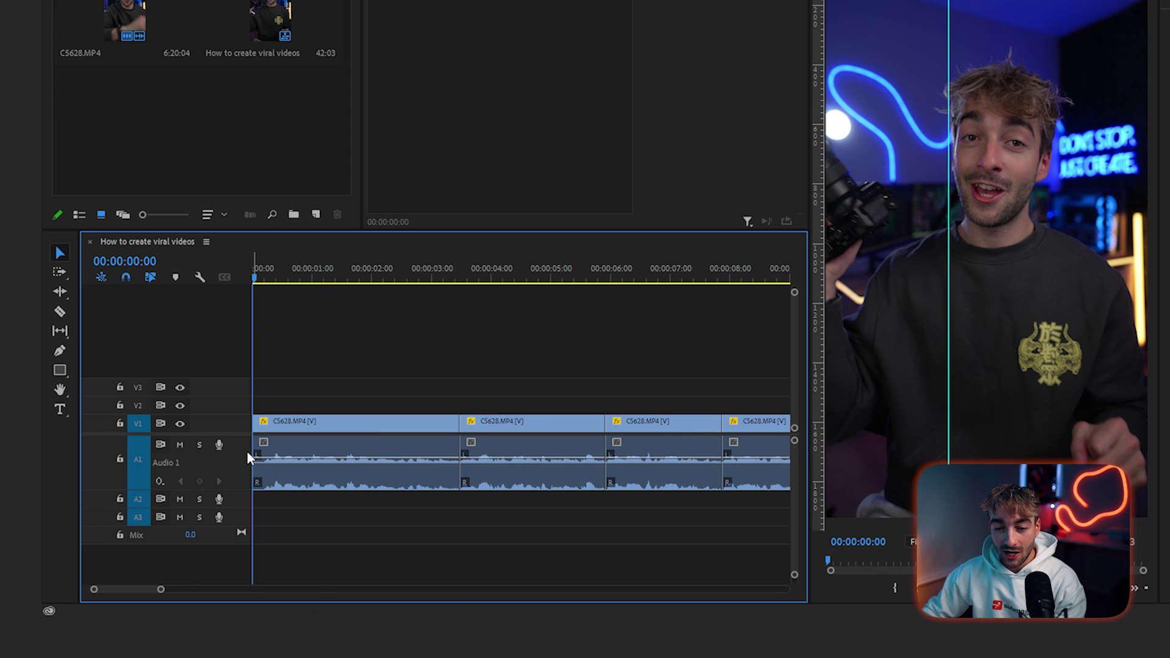
pyautogui.scroll(2, 247, 454)
pyautogui.press('=')
pyautogui.click(650, 282)
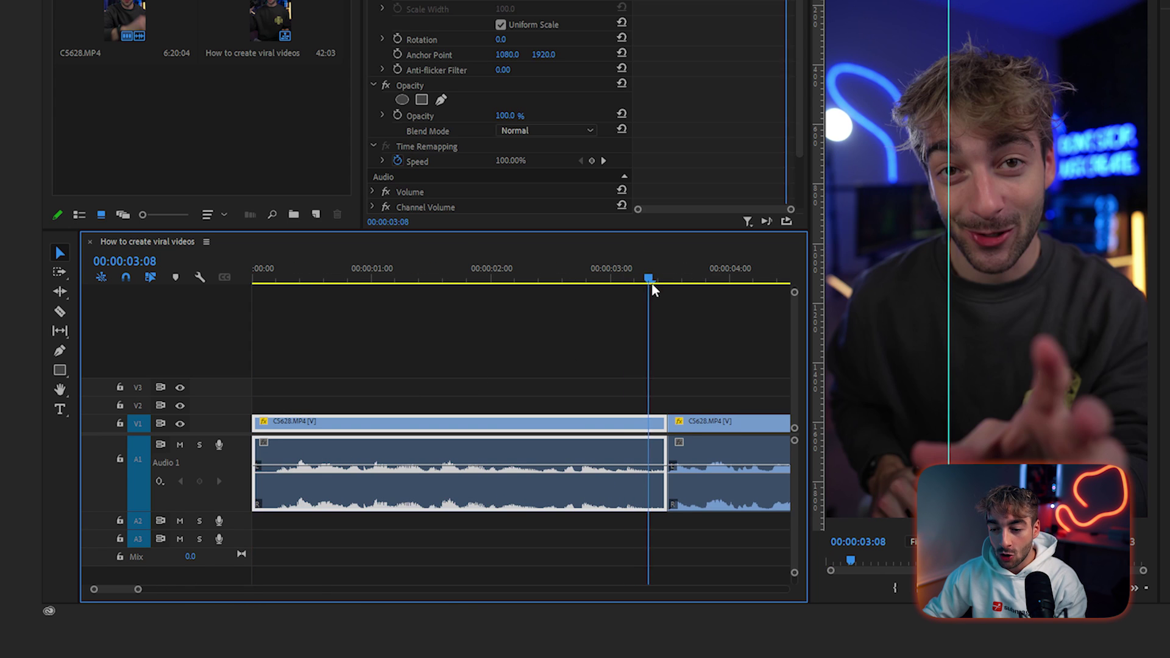
pyautogui.click(265, 278)
pyautogui.moveTo(266, 278); pyautogui.dragTo(273, 281)
pyautogui.press('-')
pyautogui.press('-')
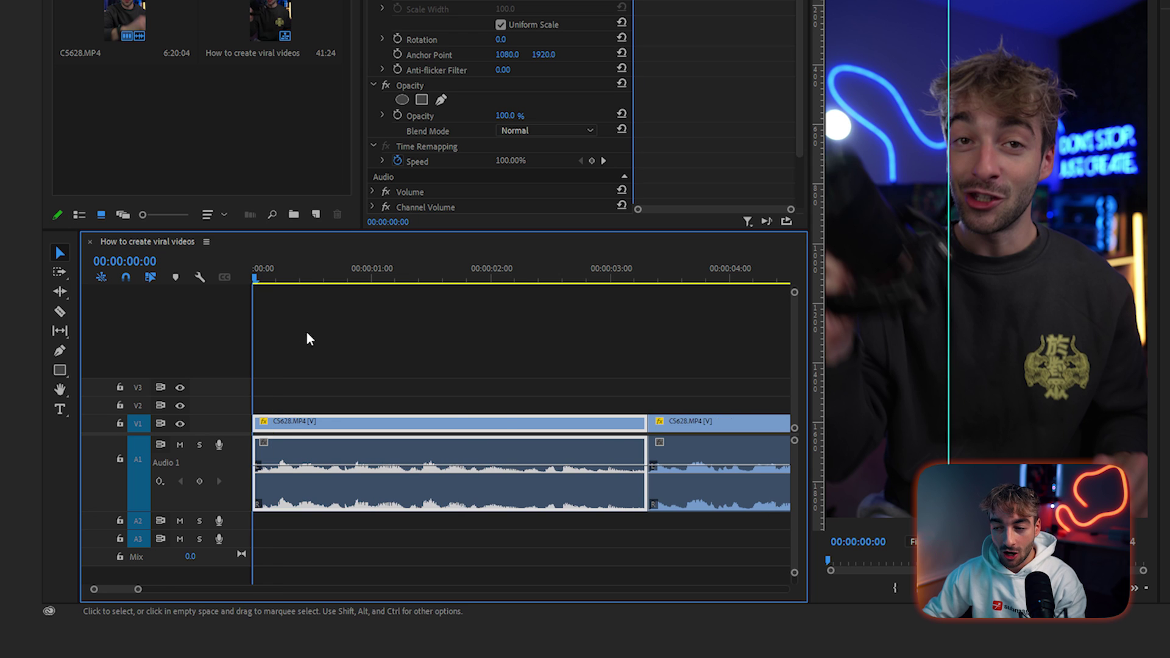
pyautogui.press('space')
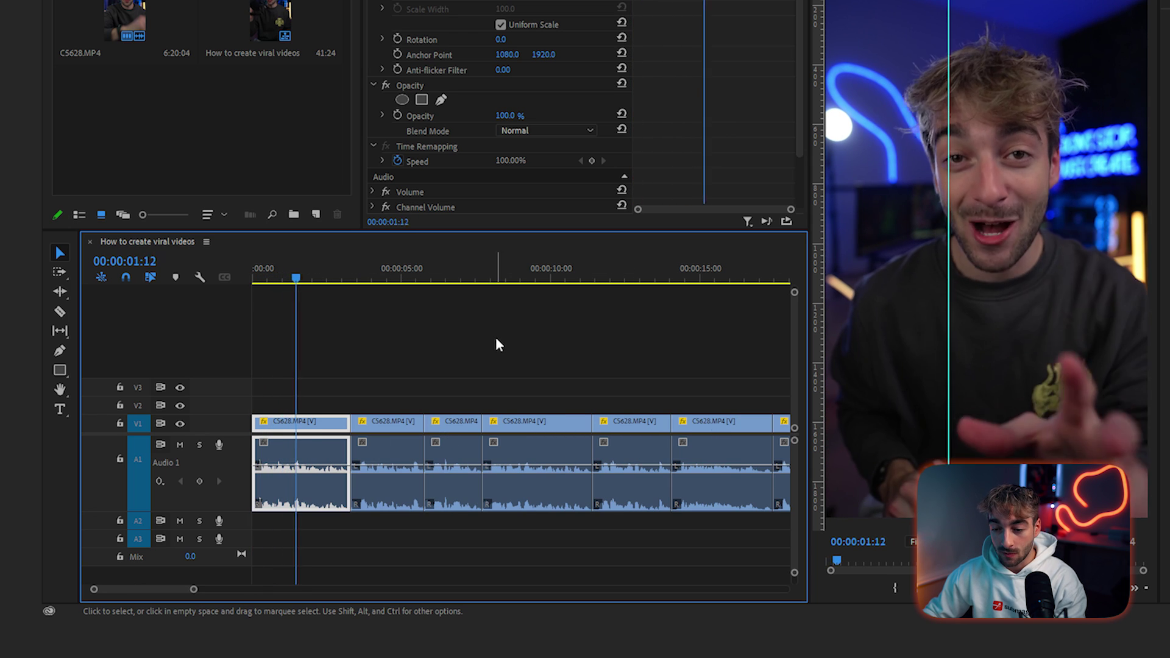
pyautogui.click(688, 278)
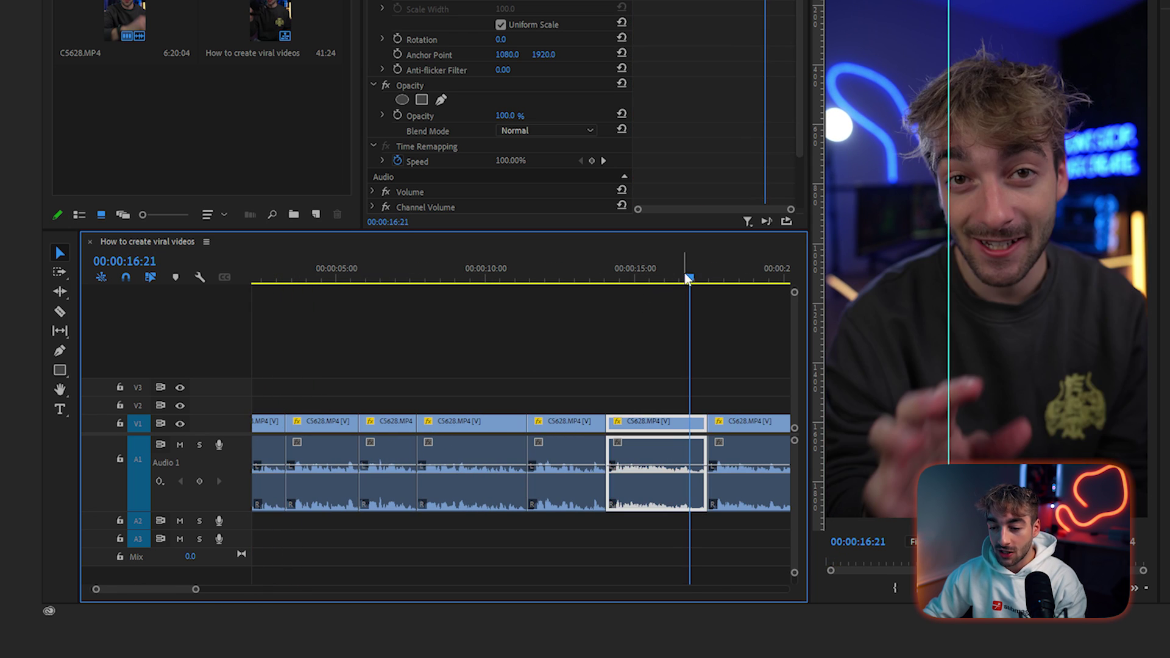
pyautogui.press('=')
pyautogui.press('=')
pyautogui.click(580, 282)
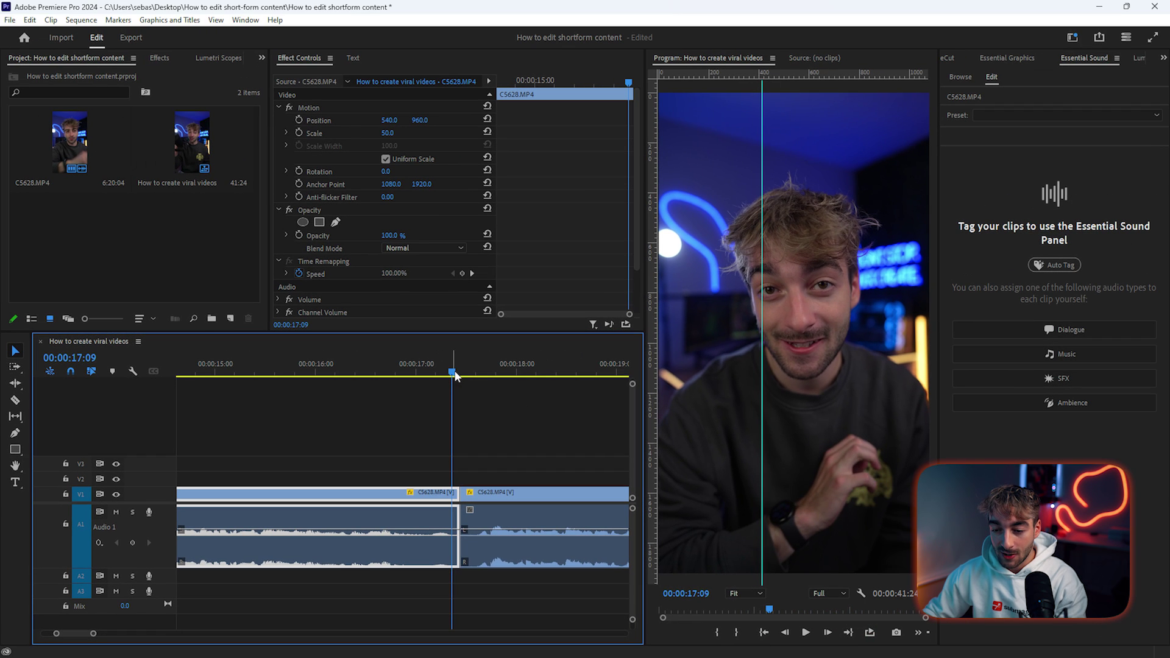
pyautogui.press('w')
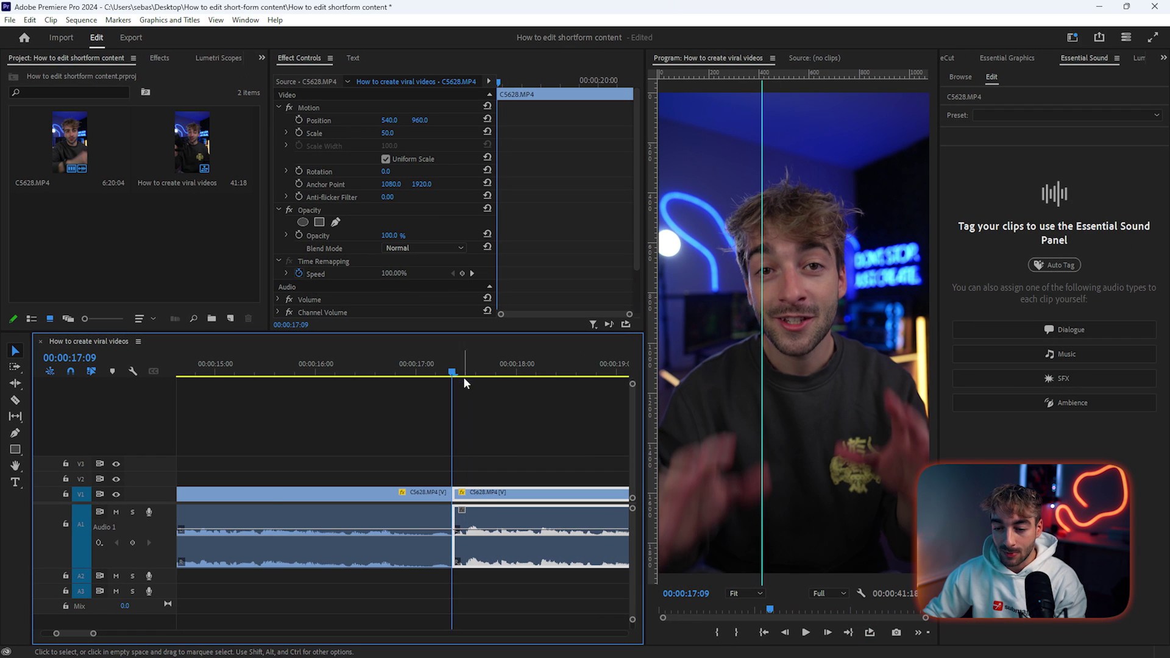
pyautogui.press('-')
pyautogui.press('-')
pyautogui.click(520, 414)
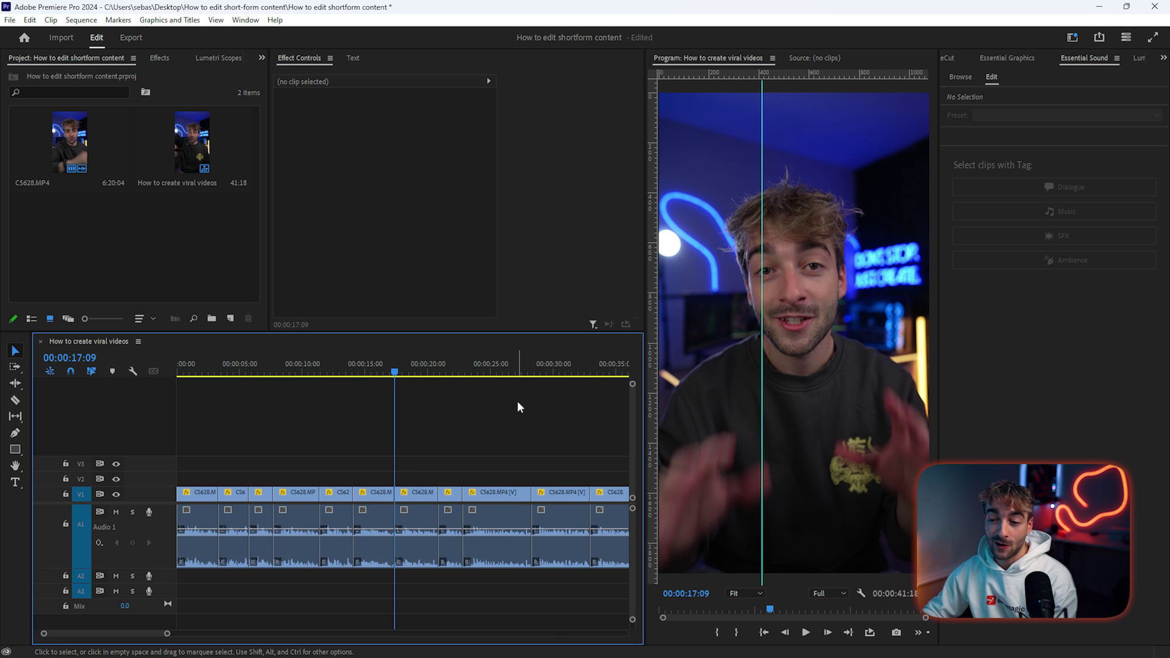
pyautogui.press('-')
pyautogui.press('-')
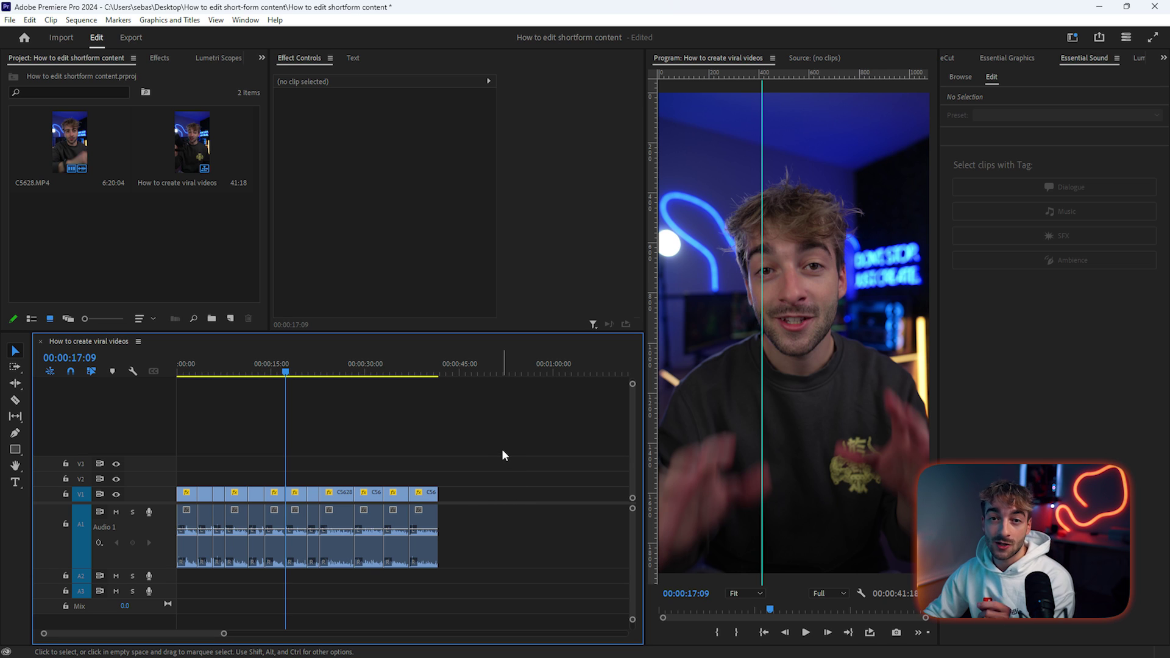
pyautogui.press('\\')
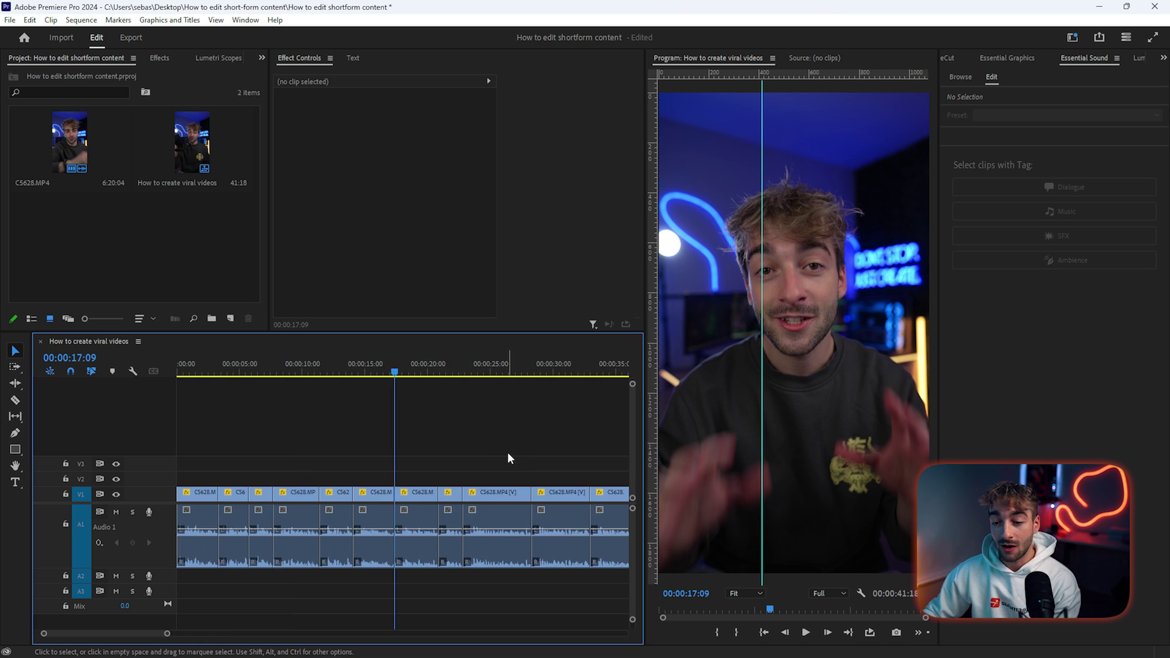
pyautogui.press('\\')
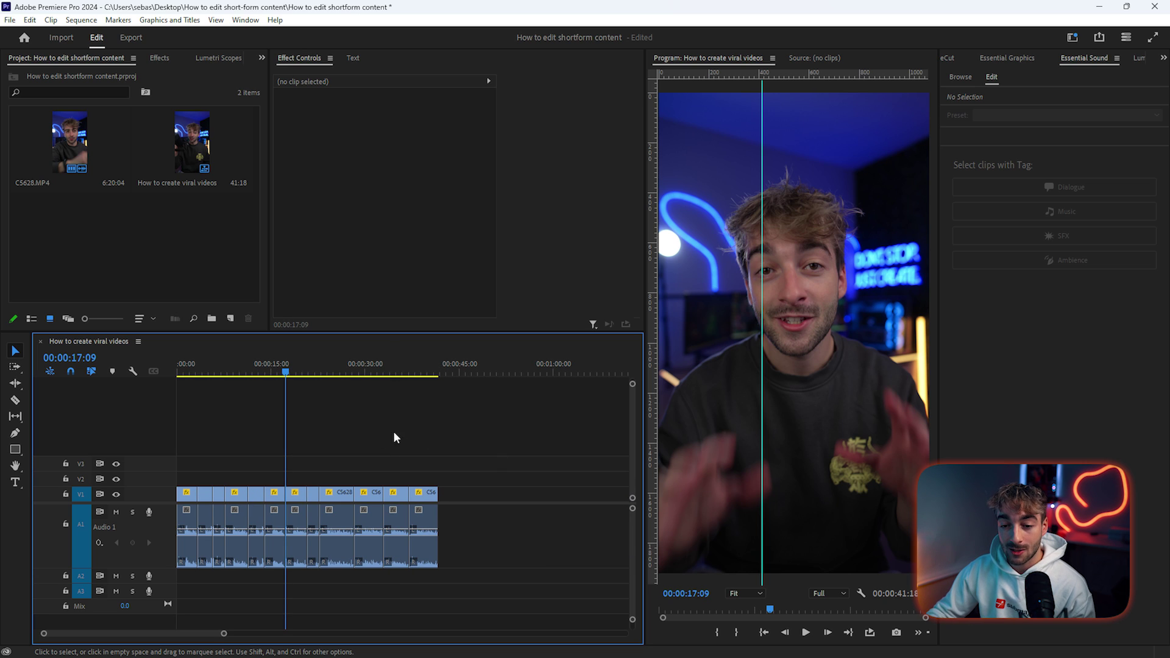
pyautogui.moveTo(188, 472); pyautogui.dragTo(420, 495)
pyautogui.click(419, 473)
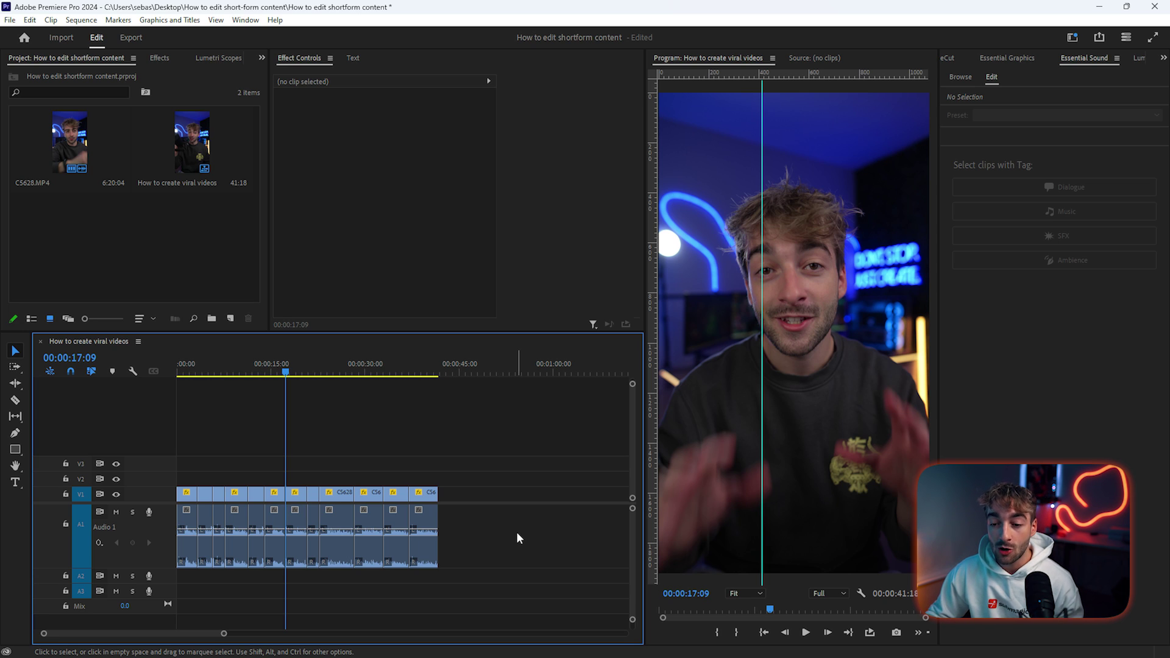
# Select every clip, tag it as Dialogue with the Podcast Voice preset, then deselect.
pyautogui.moveTo(517, 531); pyautogui.dragTo(165, 547)
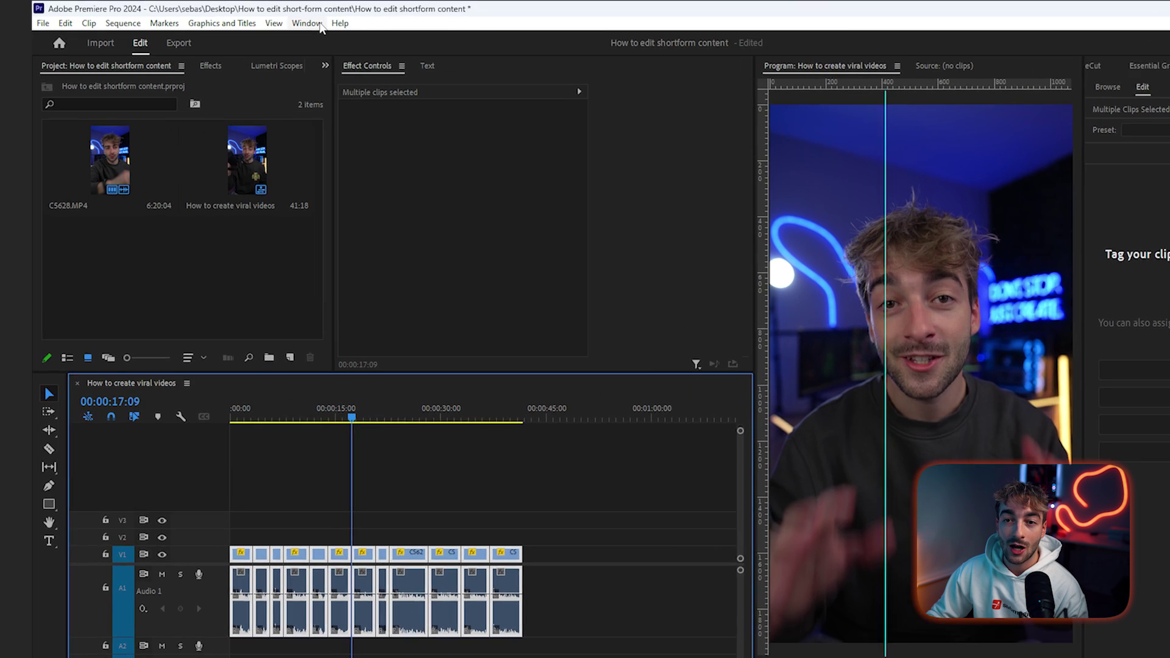
pyautogui.click(255, 20)
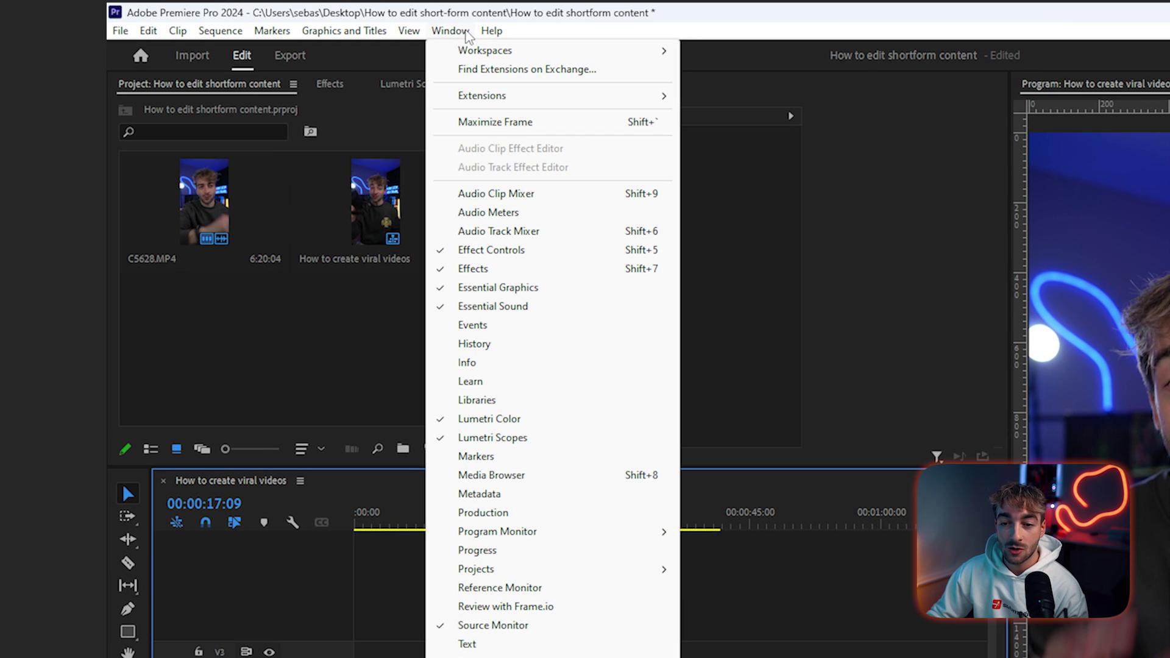
pyautogui.press('Escape')
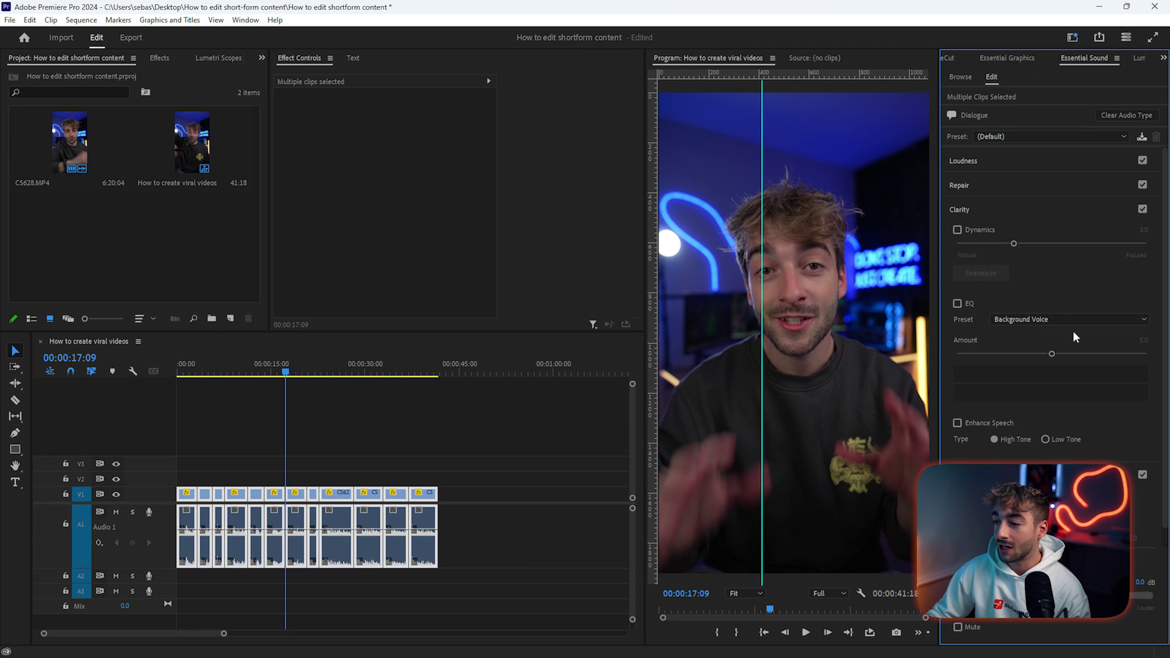
pyautogui.click(988, 136)
pyautogui.click(1019, 350)
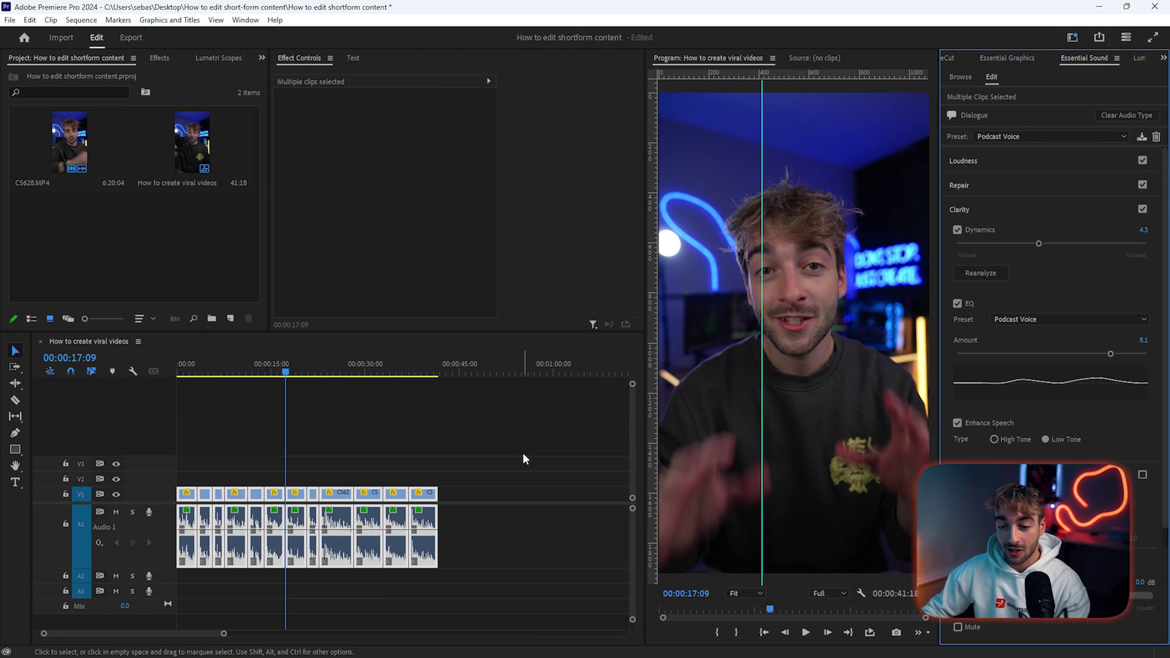
pyautogui.click(522, 452)
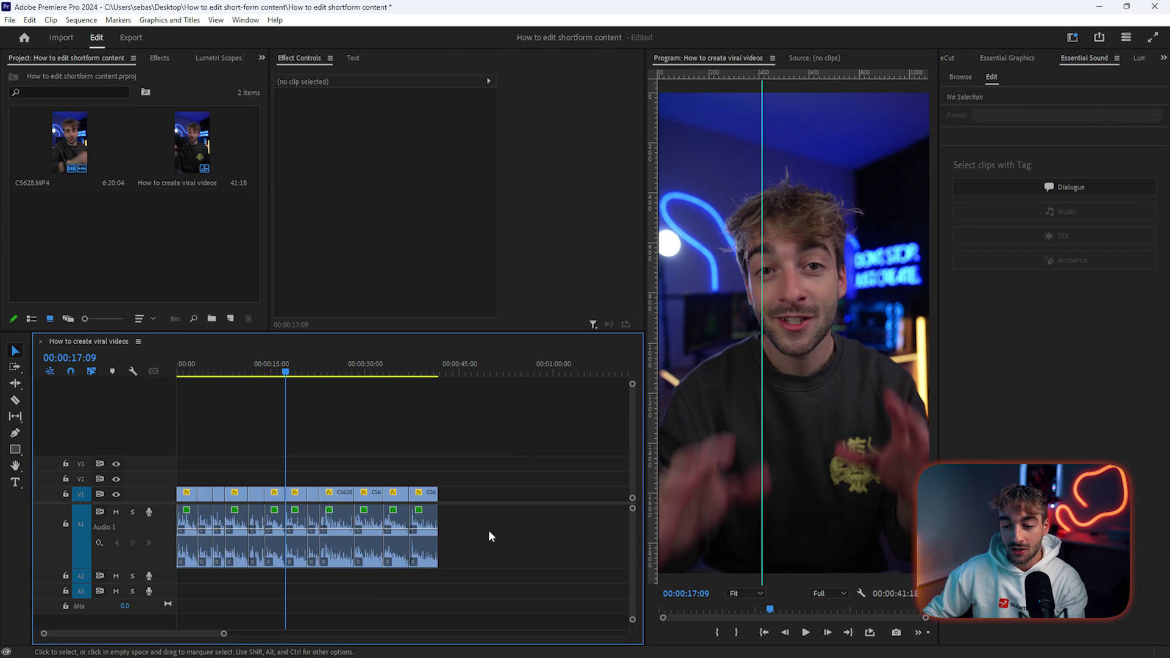
pyautogui.press('-')
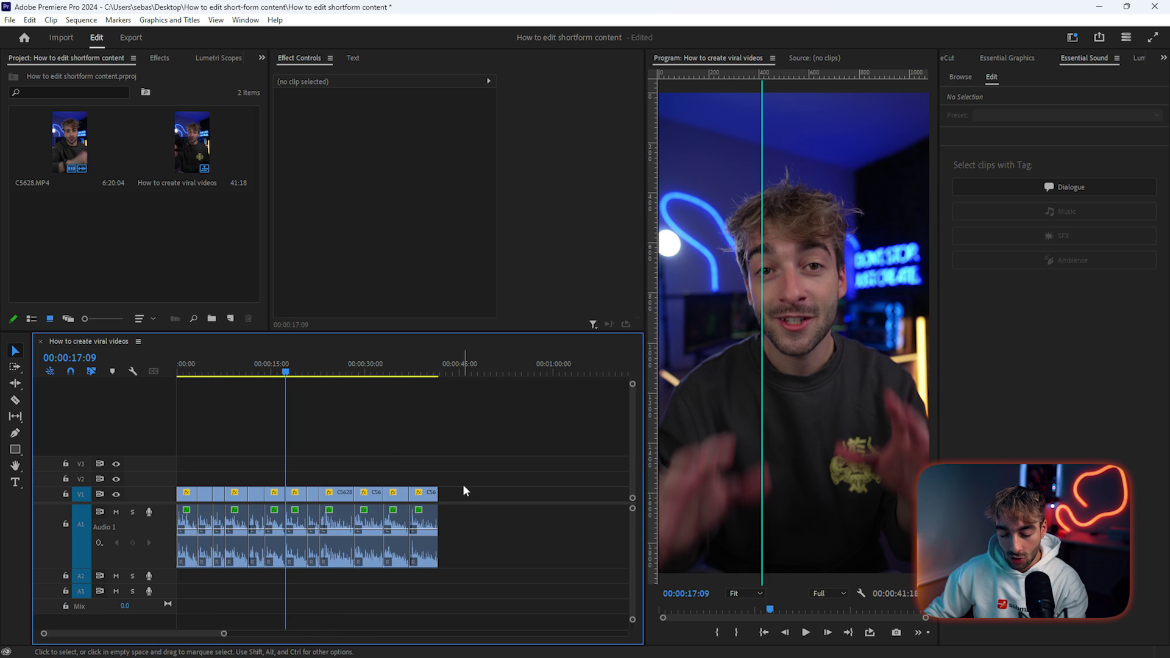
pyautogui.press('=')
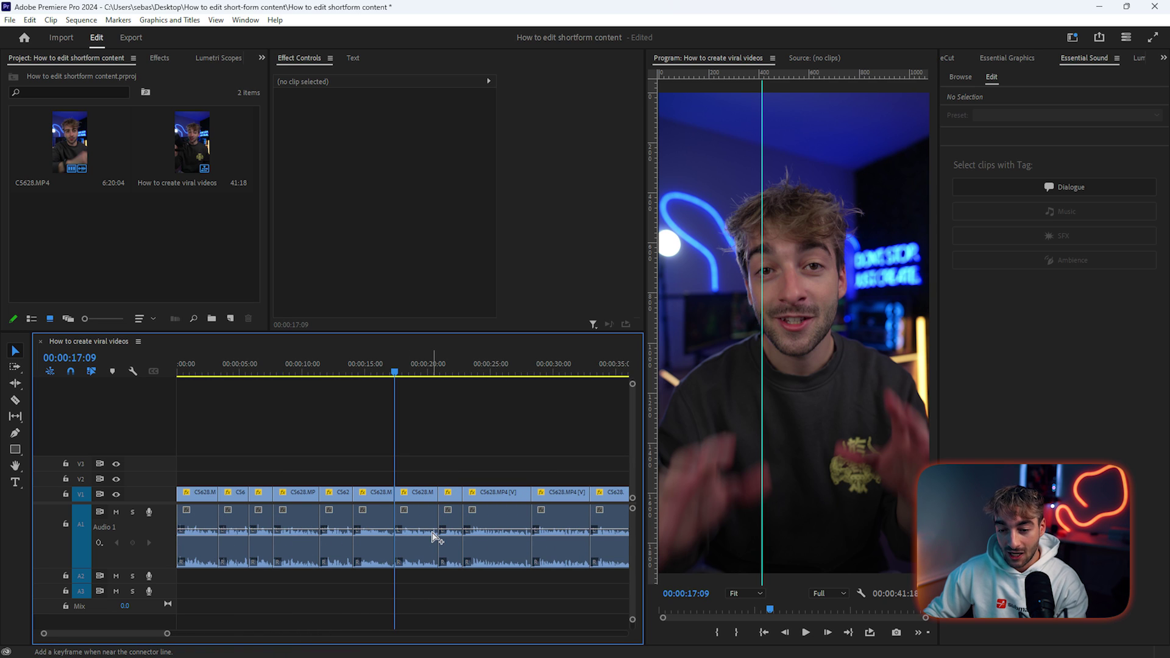
pyautogui.press('-')
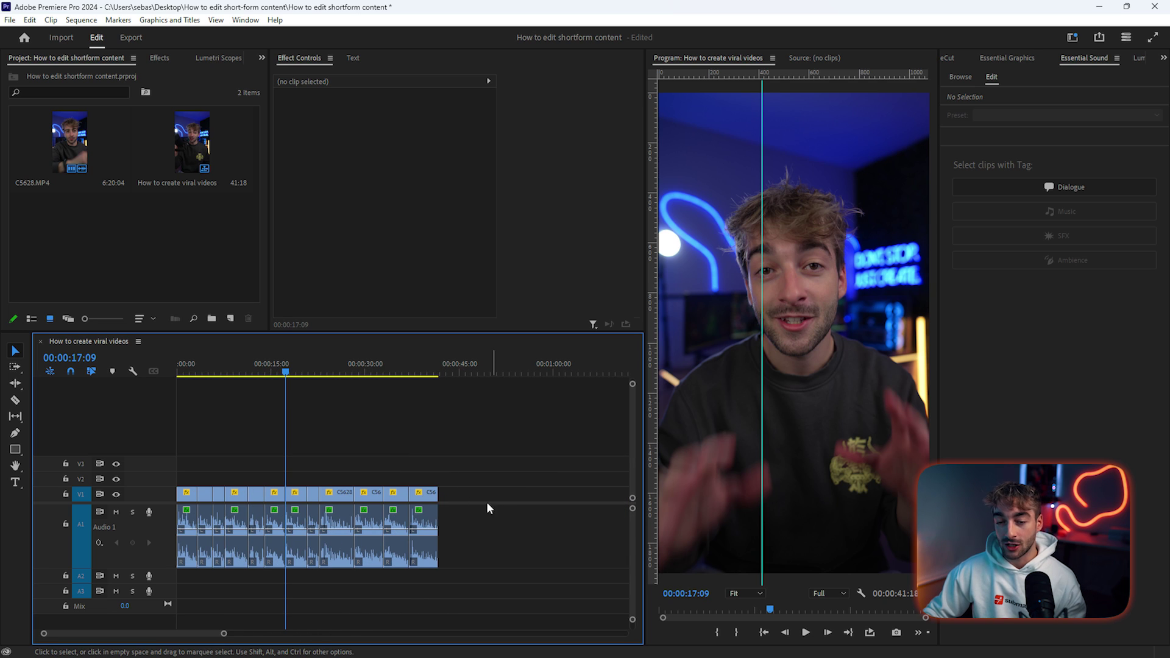
pyautogui.press('Home')
pyautogui.click(352, 454)
pyautogui.press('=')
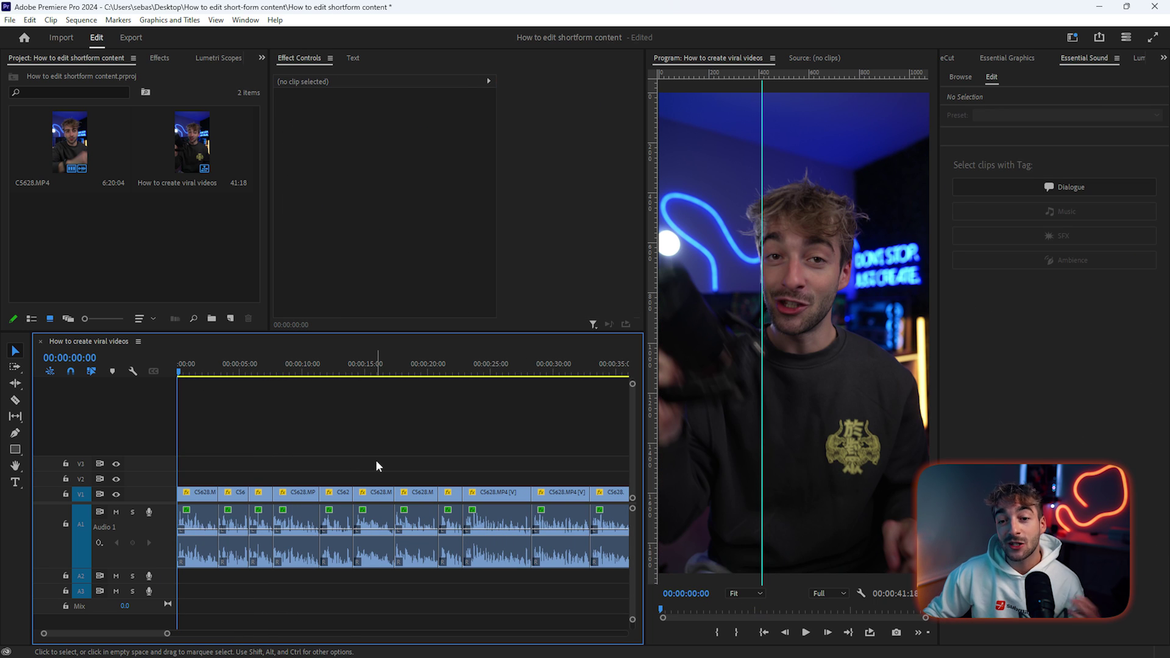
# Create a new Adjustment Layer and place it at the start of track V2.
pyautogui.click(230, 318)
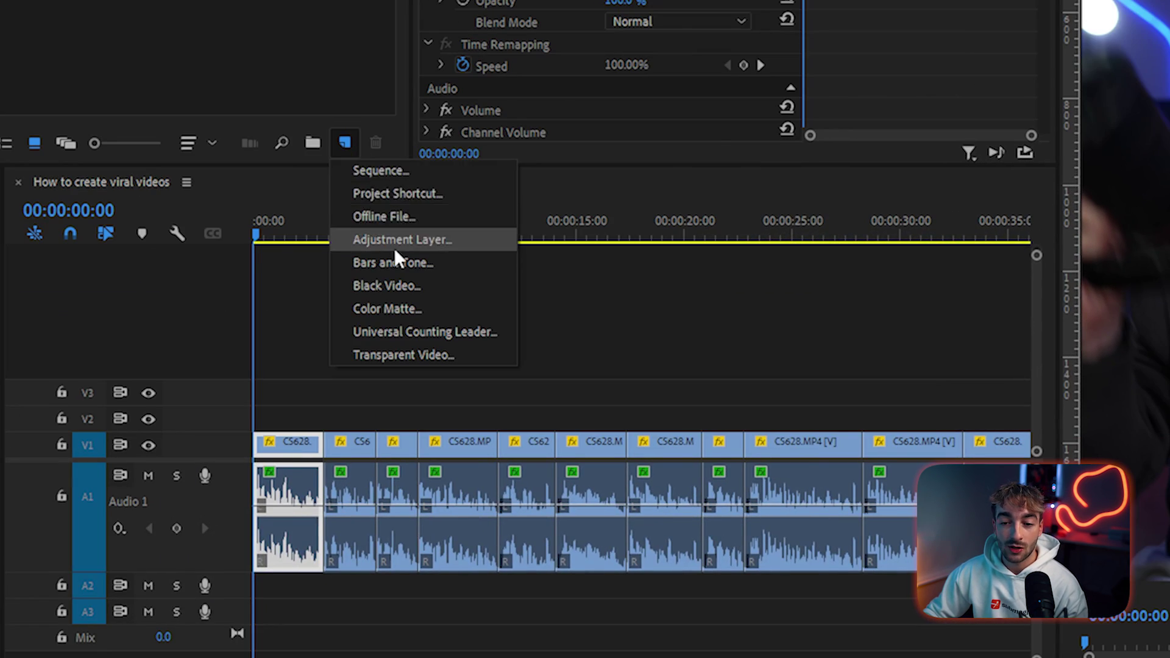
pyautogui.click(402, 240)
pyautogui.click(602, 383)
pyautogui.moveTo(223, 159); pyautogui.dragTo(184, 478)
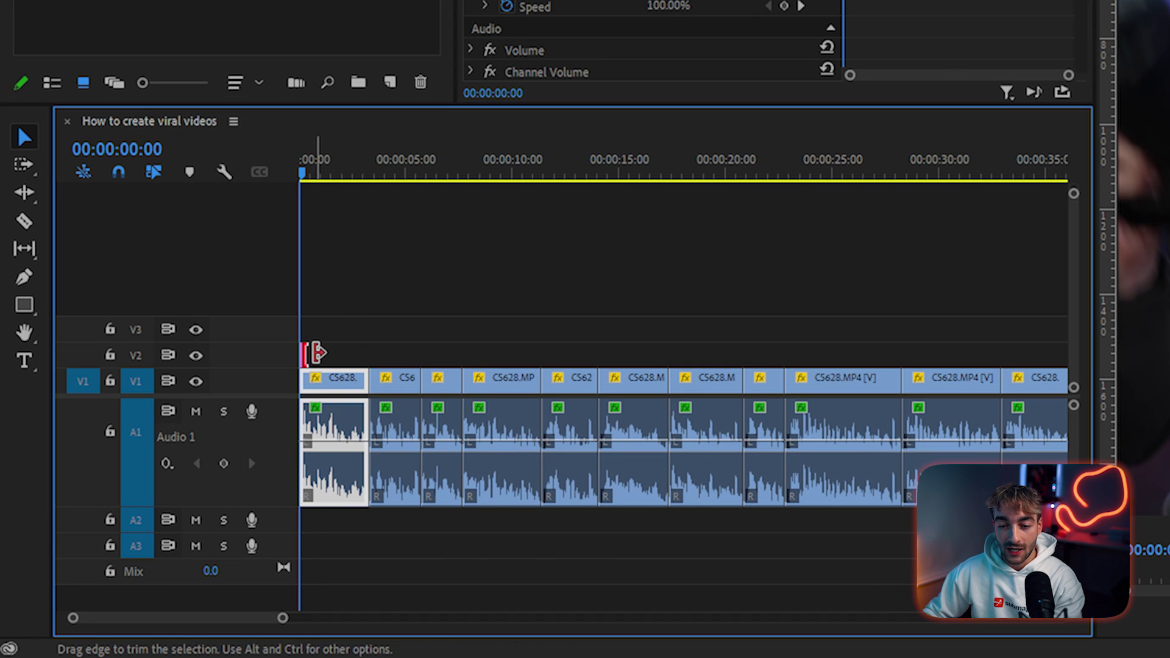
# Stretch the V2 adjustment layer to the sequence end and set its Lumetri Exposure to 1.3.
pyautogui.press('-')
pyautogui.moveTo(316, 353); pyautogui.dragTo(744, 381)
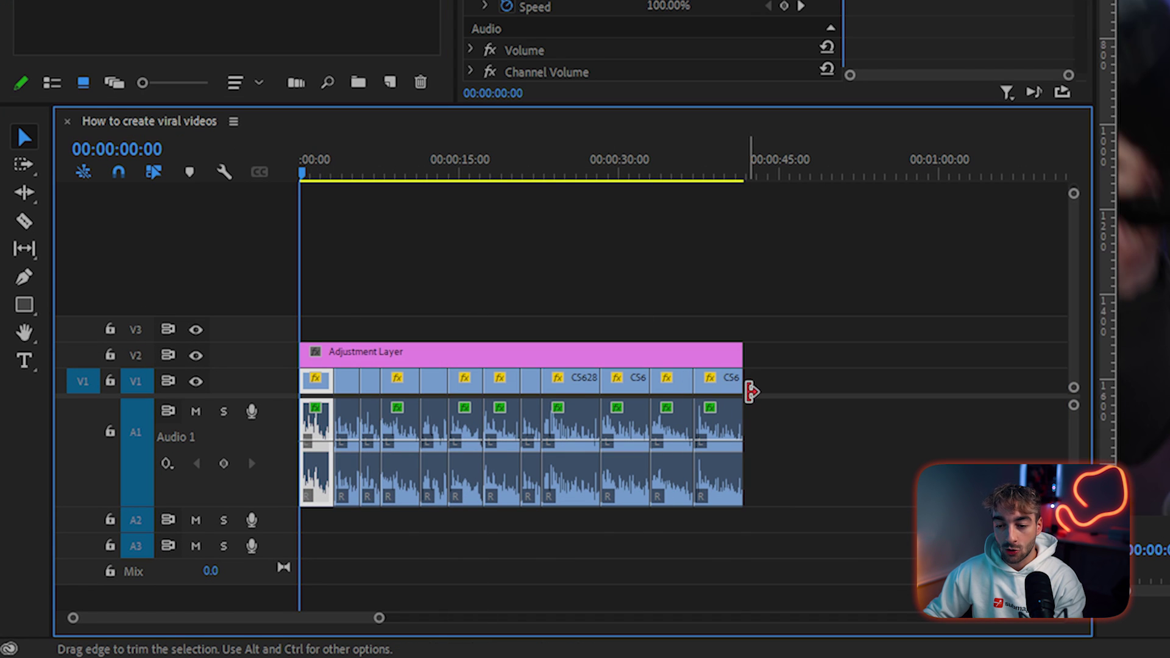
pyautogui.click(581, 360)
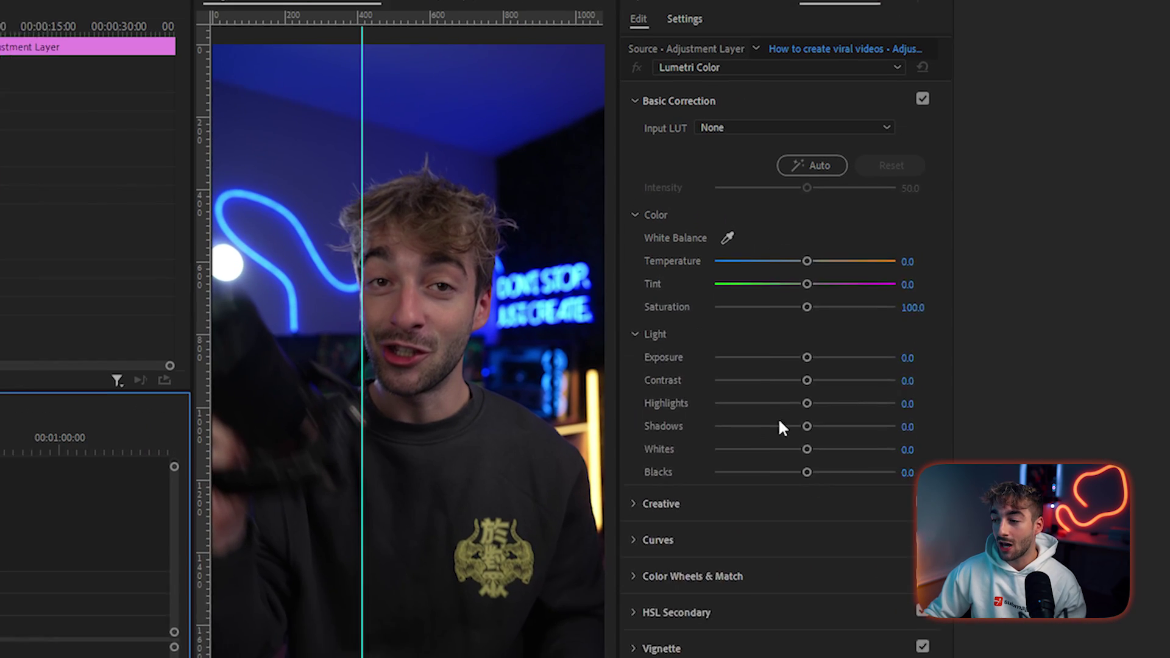
pyautogui.moveTo(778, 365); pyautogui.dragTo(798, 366)
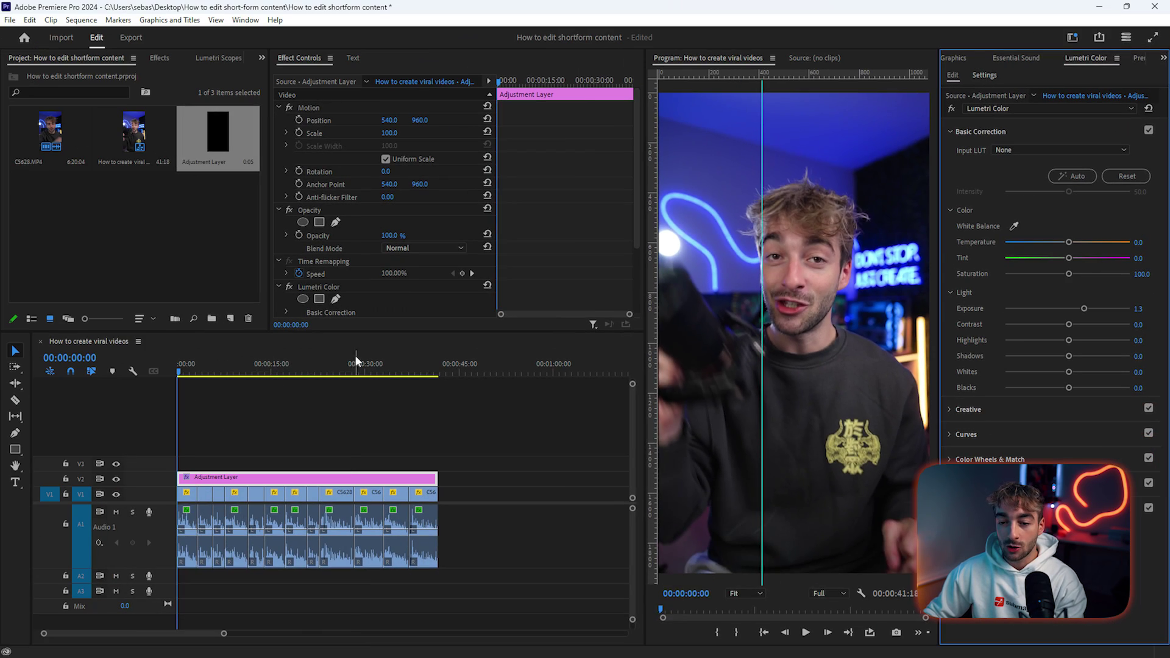
pyautogui.moveTo(357, 362); pyautogui.dragTo(321, 420)
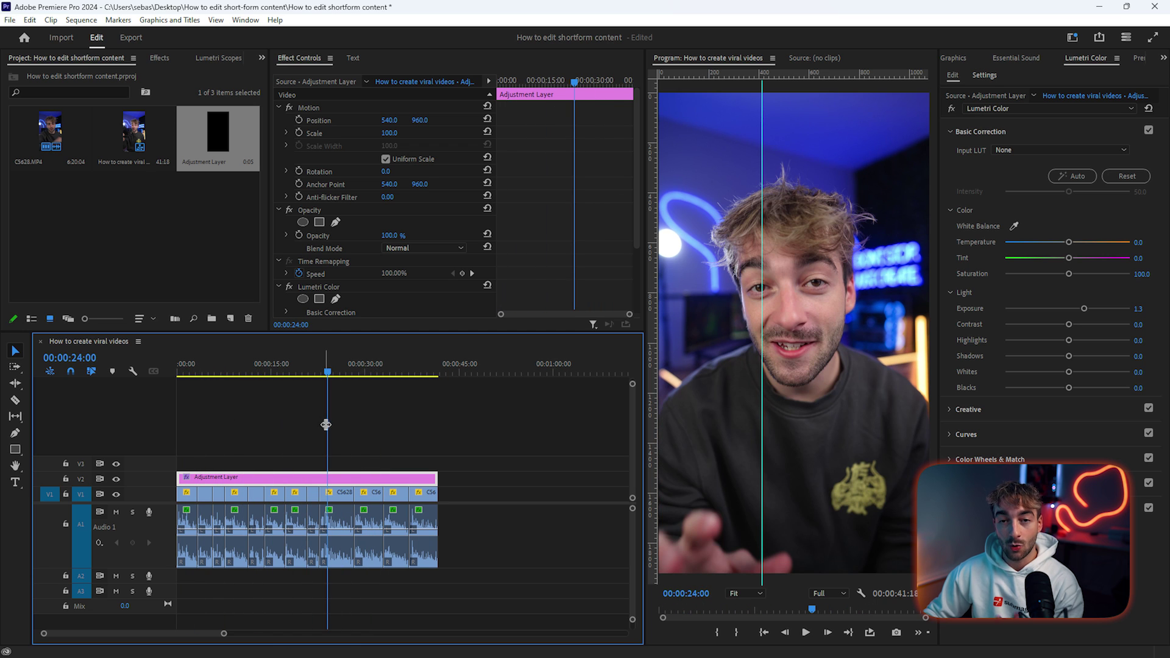
pyautogui.click(195, 374)
pyautogui.hotkey('shift', 'Left')
pyautogui.hotkey('shift', 'Left')
pyautogui.hotkey('shift', 'Left')
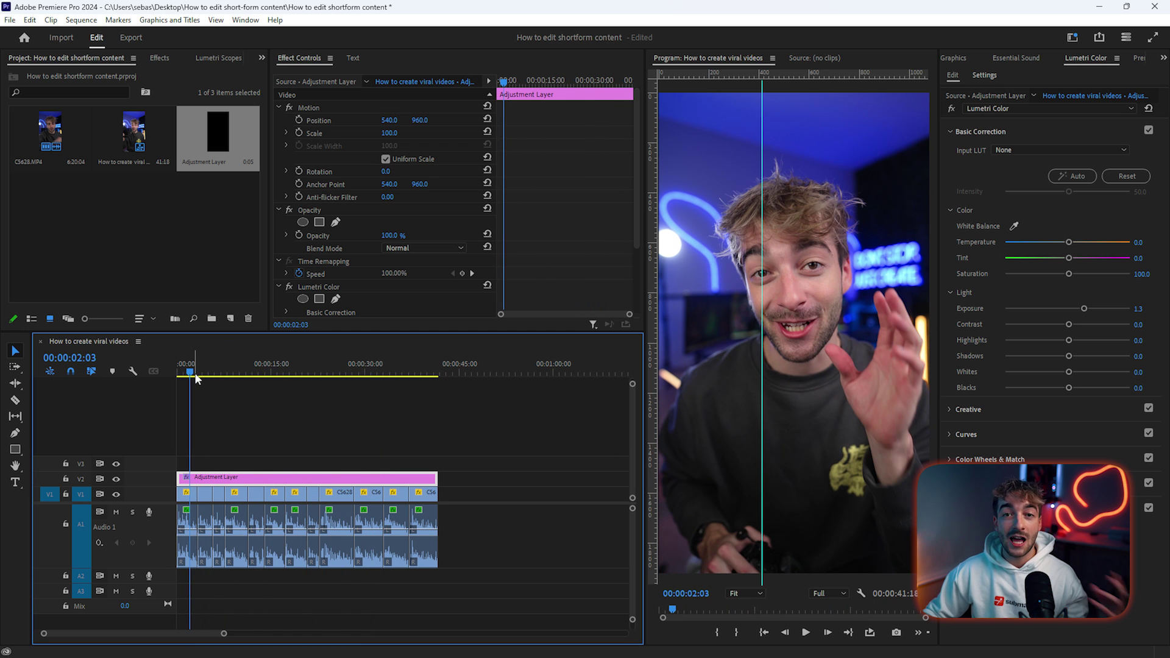
# Reset Exposure to 0.0 and apply the OG STUDIO preset to the adjustment layer.
pyautogui.click(1126, 176)
pyautogui.click(159, 58)
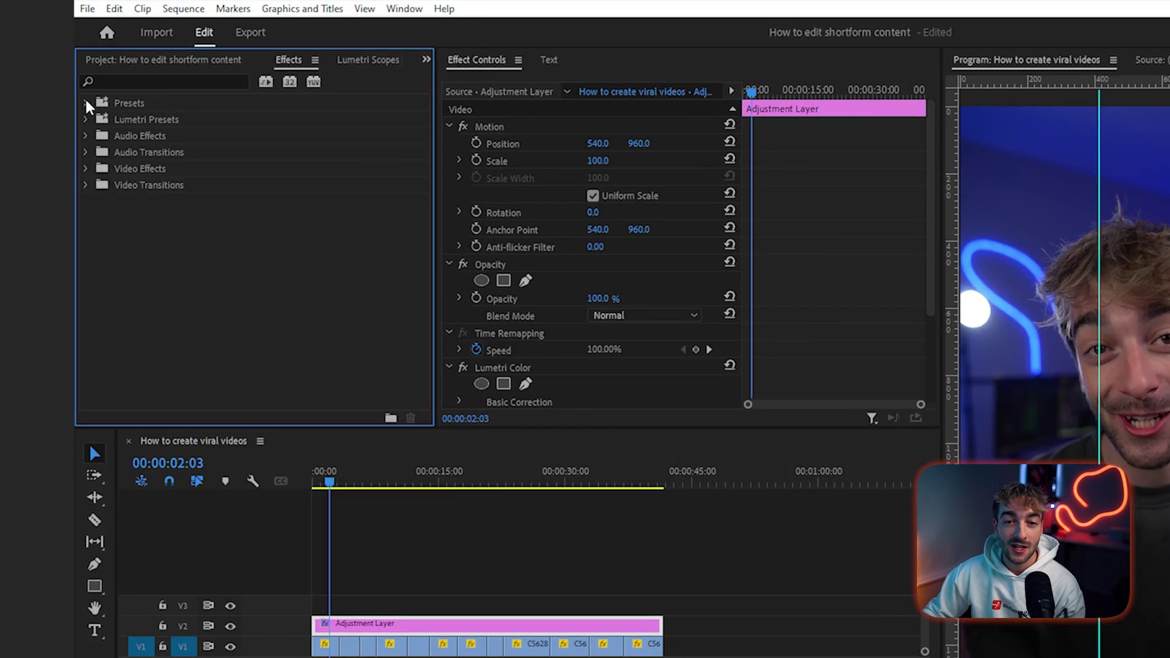
pyautogui.click(10, 89)
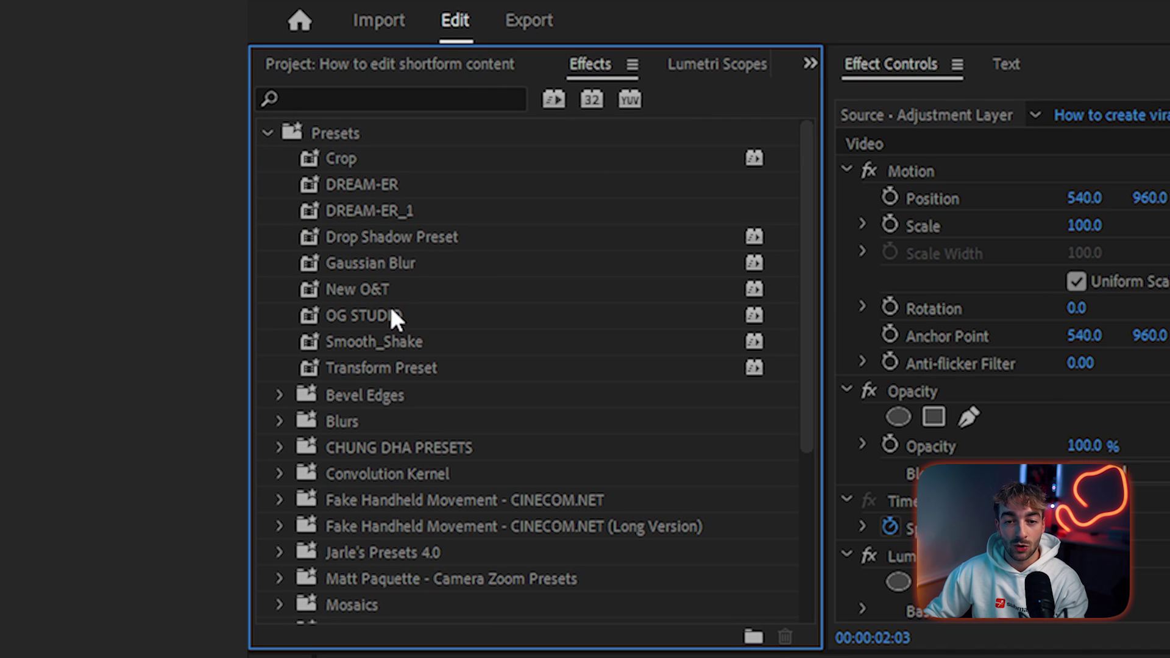
pyautogui.moveTo(392, 316); pyautogui.dragTo(276, 462)
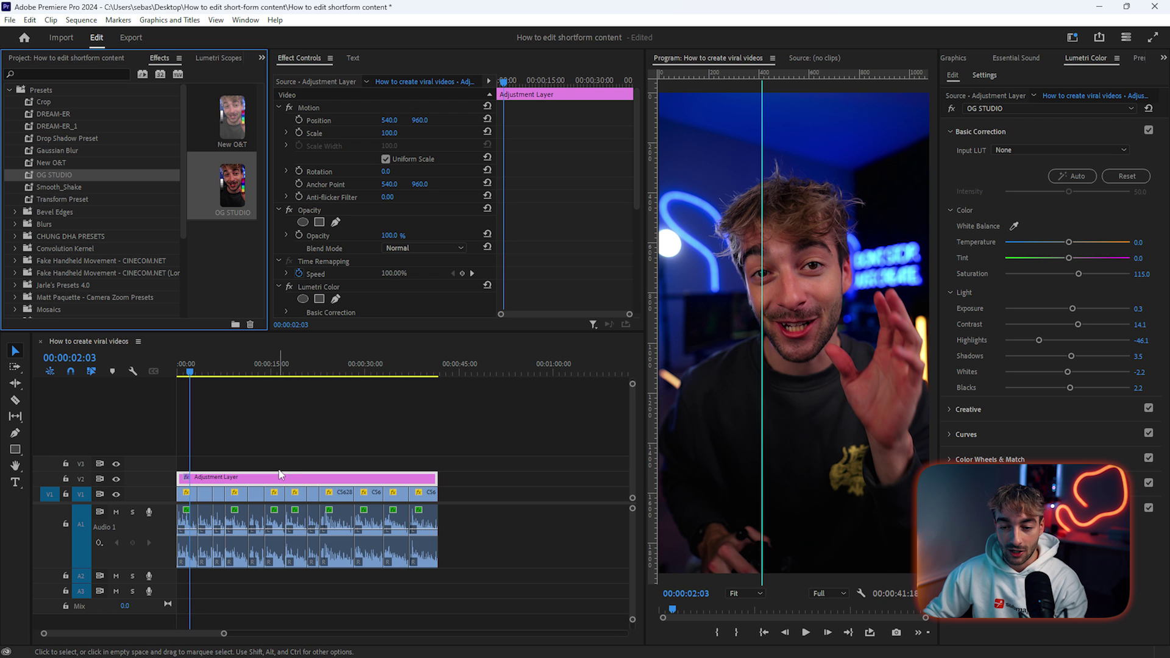
# Apply the New O&T preset to a V3 adjustment layer and toggle it to compare.
pyautogui.click(282, 477)
pyautogui.rightClick(276, 463)
pyautogui.click(310, 96)
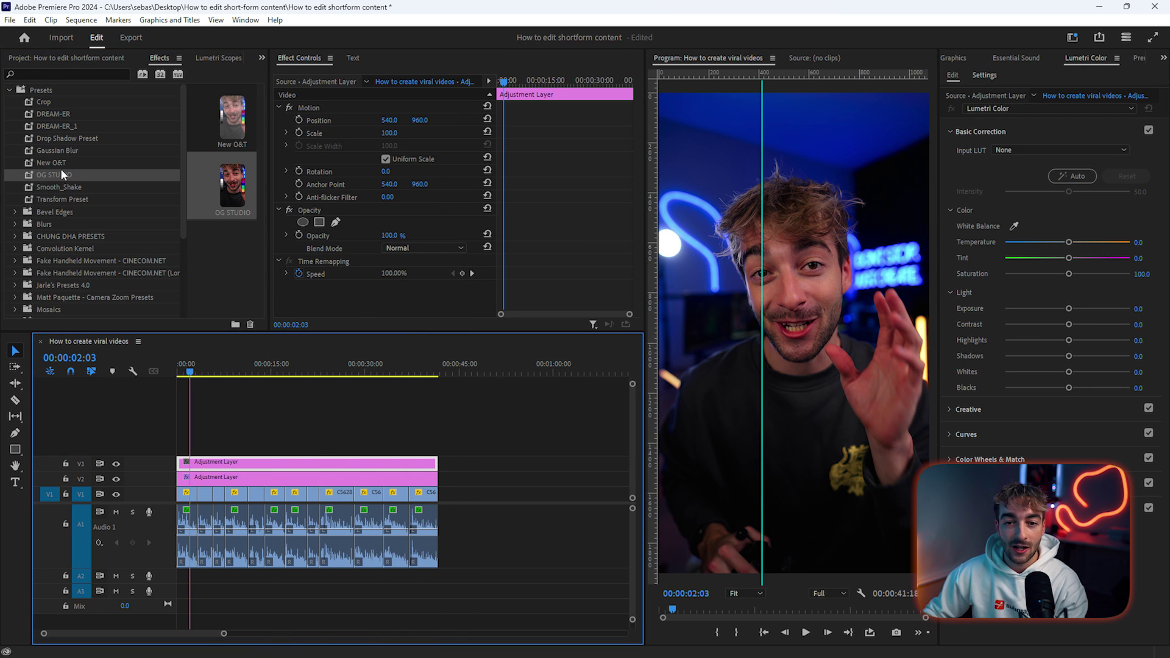
pyautogui.moveTo(51, 163); pyautogui.dragTo(234, 462)
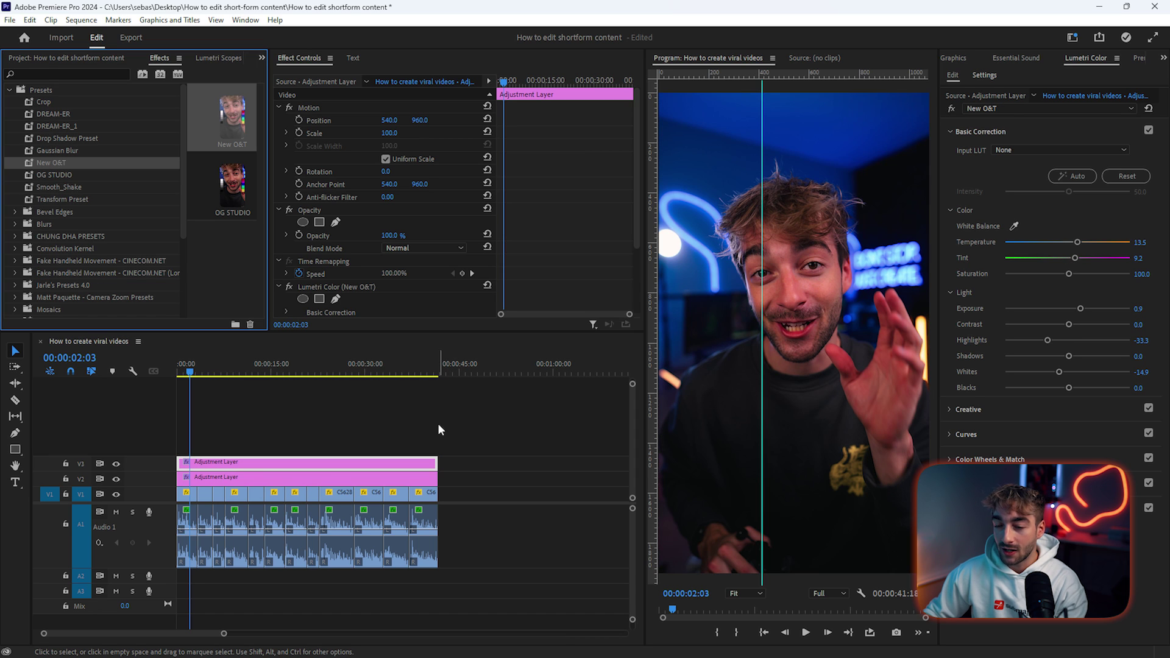
pyautogui.click(288, 467)
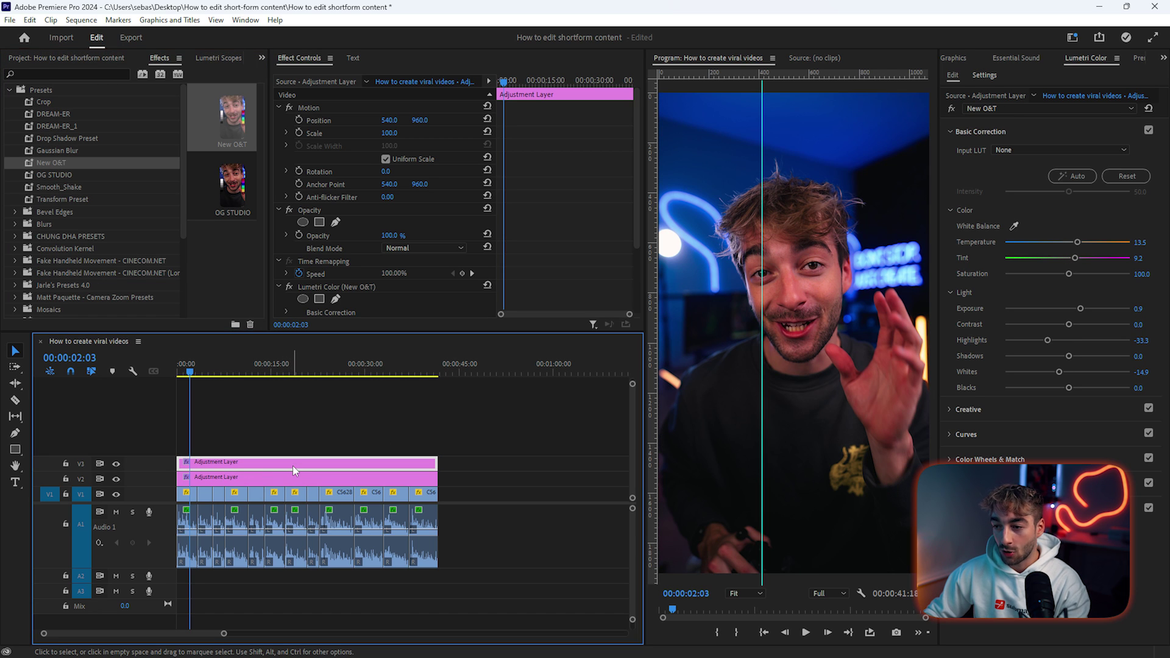
pyautogui.hotkey('shift', 'e')
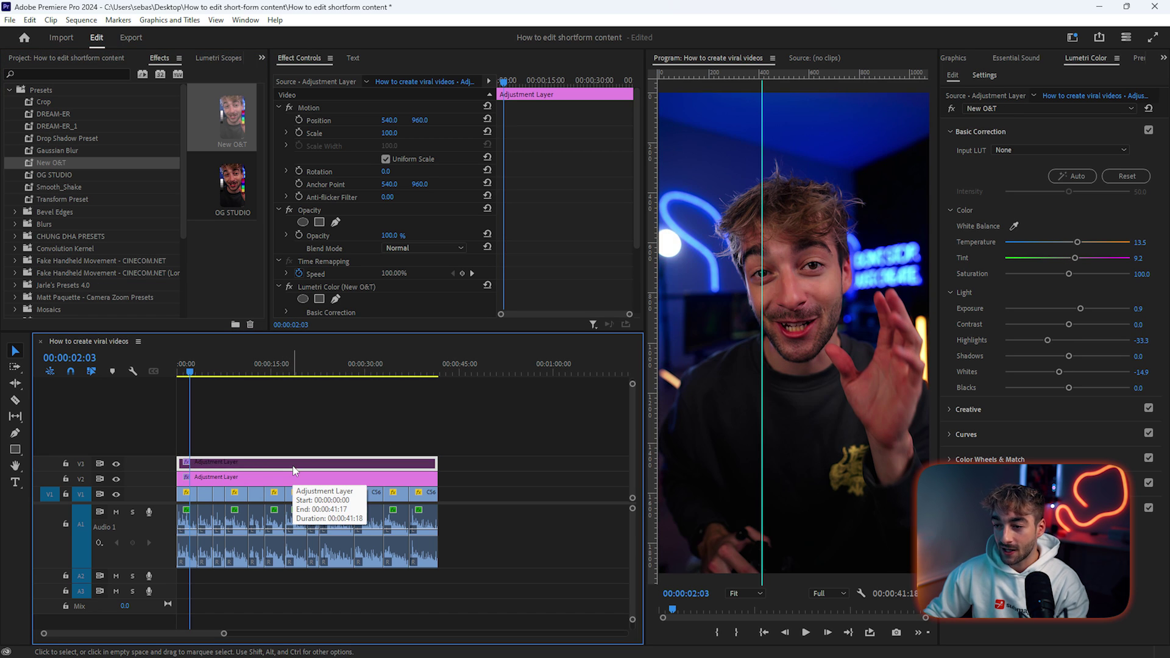
pyautogui.hotkey('shift', 'e')
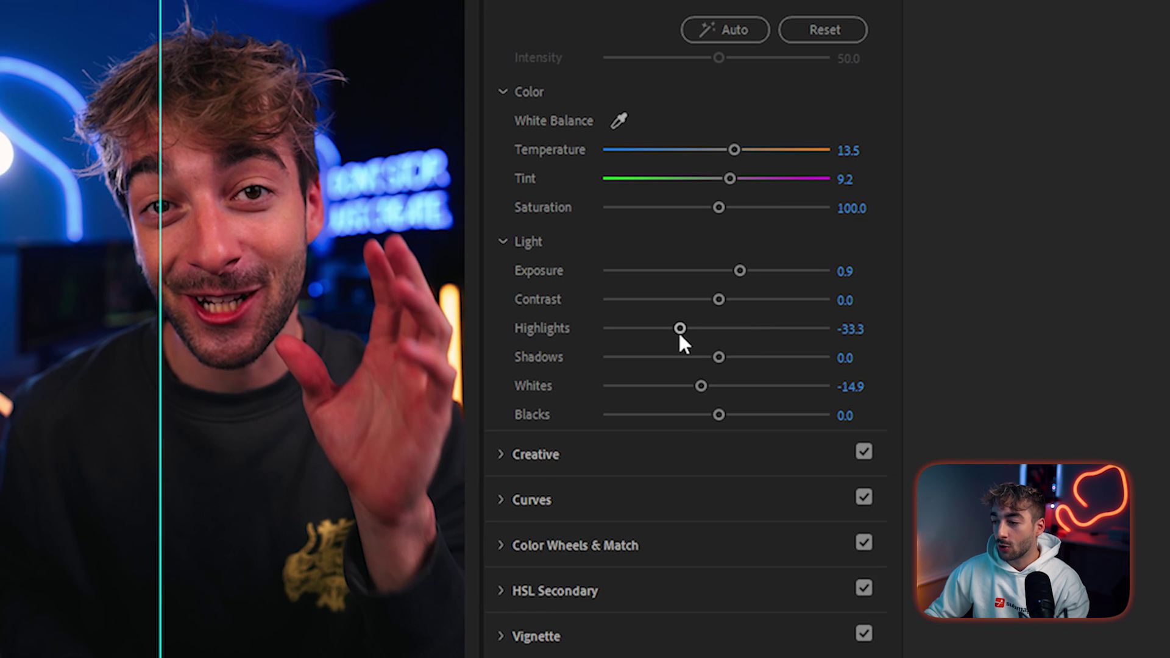
# Set Highlights to -41.7, Contrast to 12.6 and nudge Exposure up to 1.1.
pyautogui.moveTo(679, 329)
pyautogui.mouseDown()
pyautogui.moveTo(694, 329)
pyautogui.moveTo(653, 329)
pyautogui.moveTo(679, 338)
pyautogui.mouseUp()
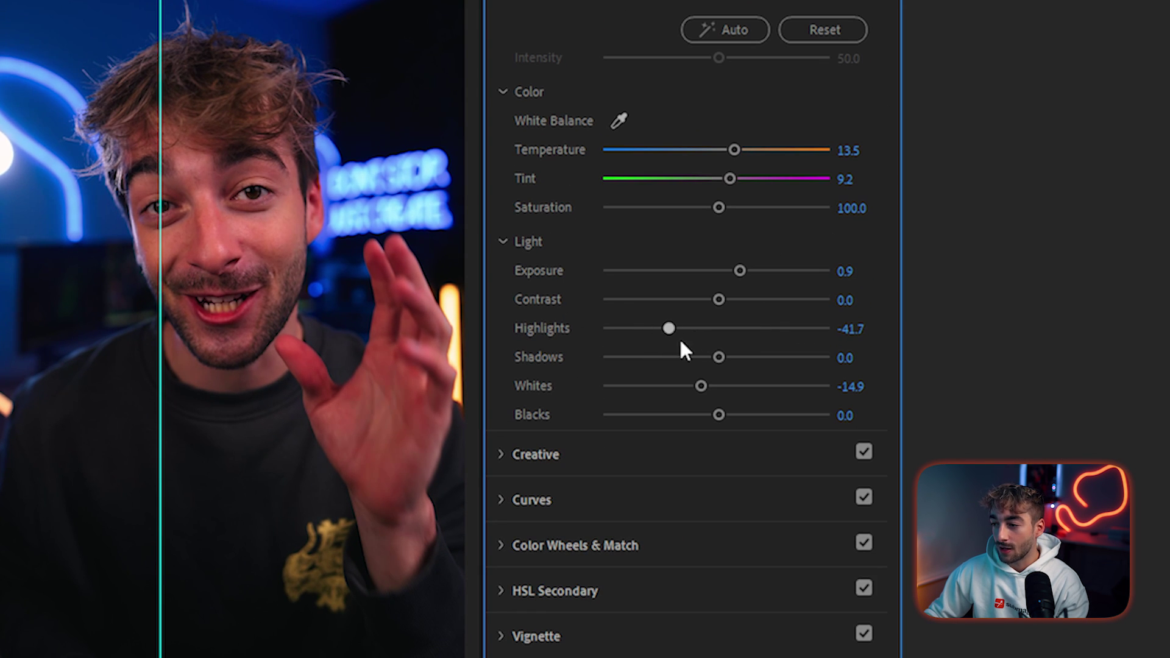
pyautogui.moveTo(719, 299); pyautogui.dragTo(729, 300)
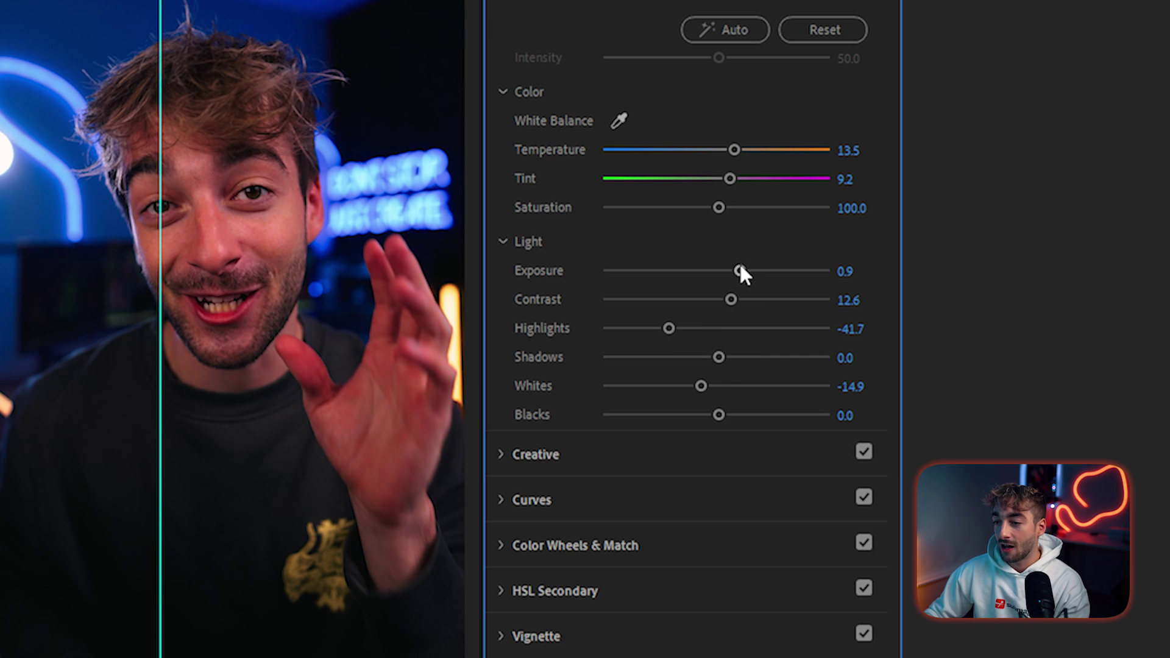
pyautogui.moveTo(734, 270); pyautogui.dragTo(739, 271)
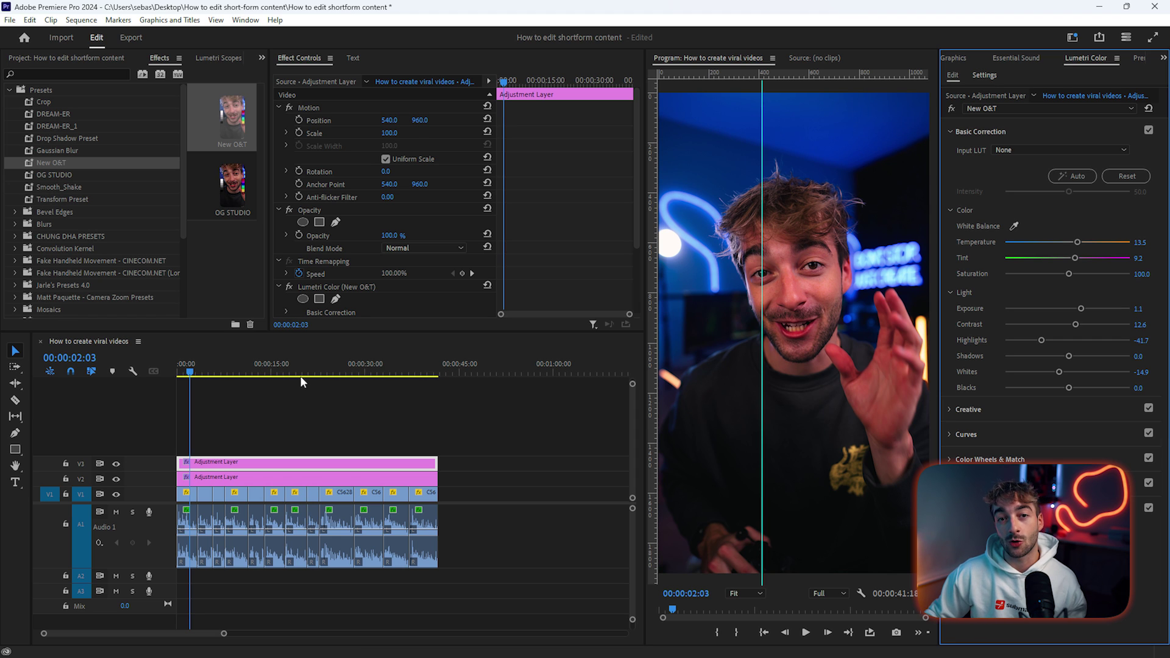
pyautogui.click(367, 408)
pyautogui.press('=')
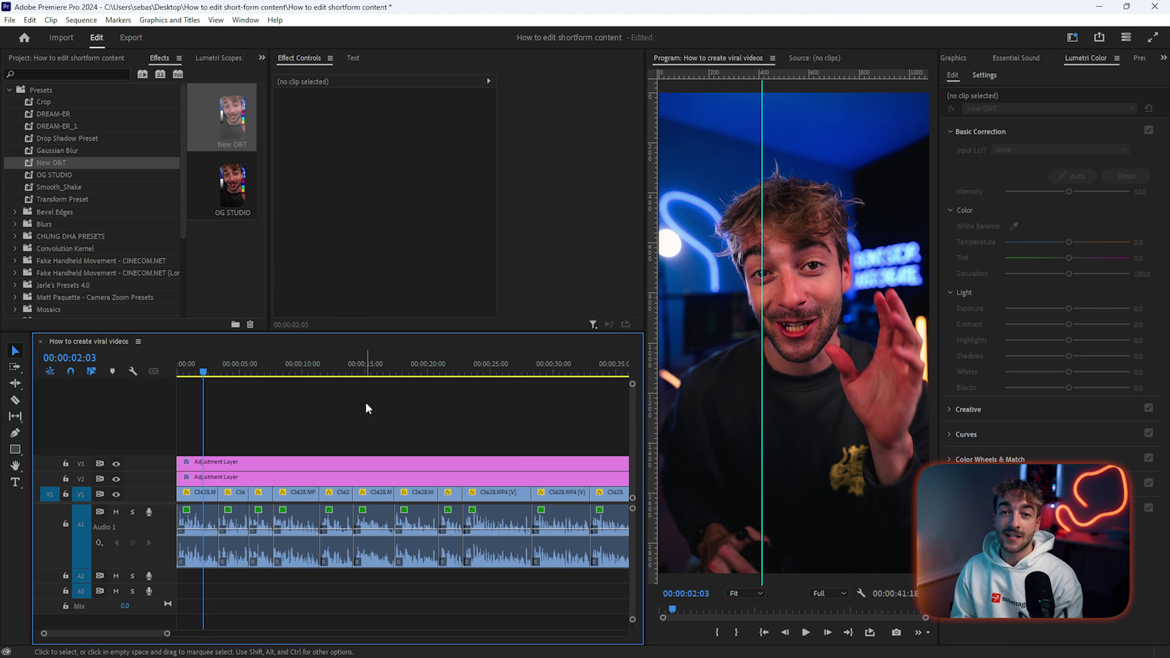
# Open the Export page (Ctrl+M) for How to create viral videos_1.mp4 as an H.264 file.
pyautogui.press('-')
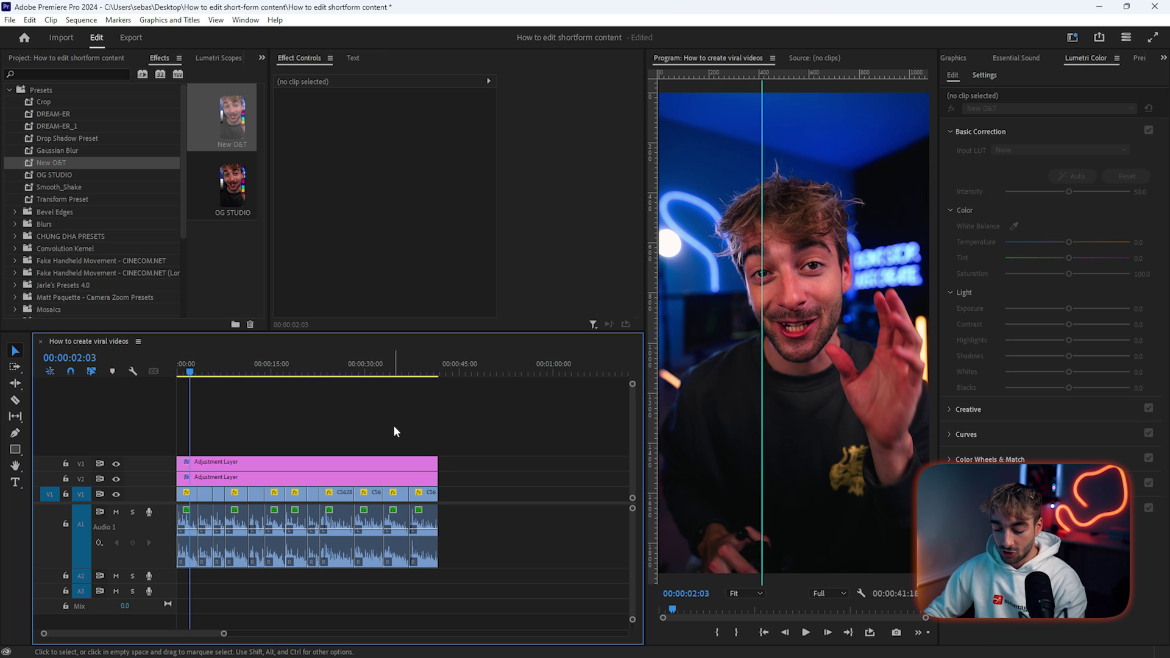
pyautogui.hotkey('ctrl', 'm')
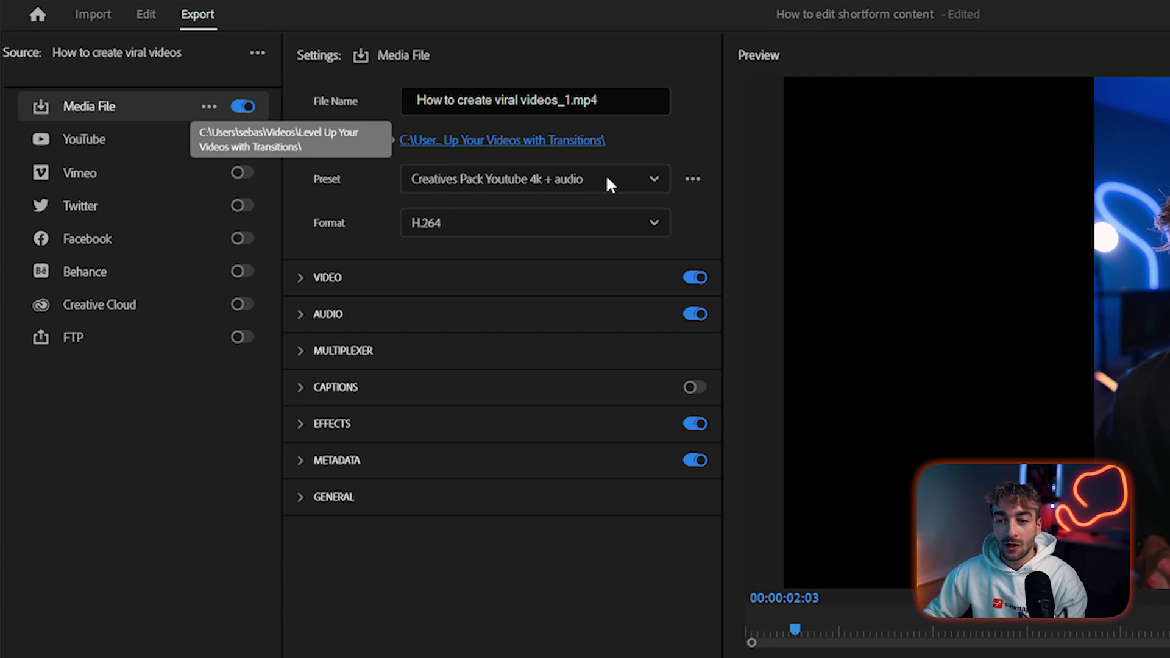
# Set the export location to the Desktop folder 'How to edit short-form content'.
pyautogui.click(426, 127)
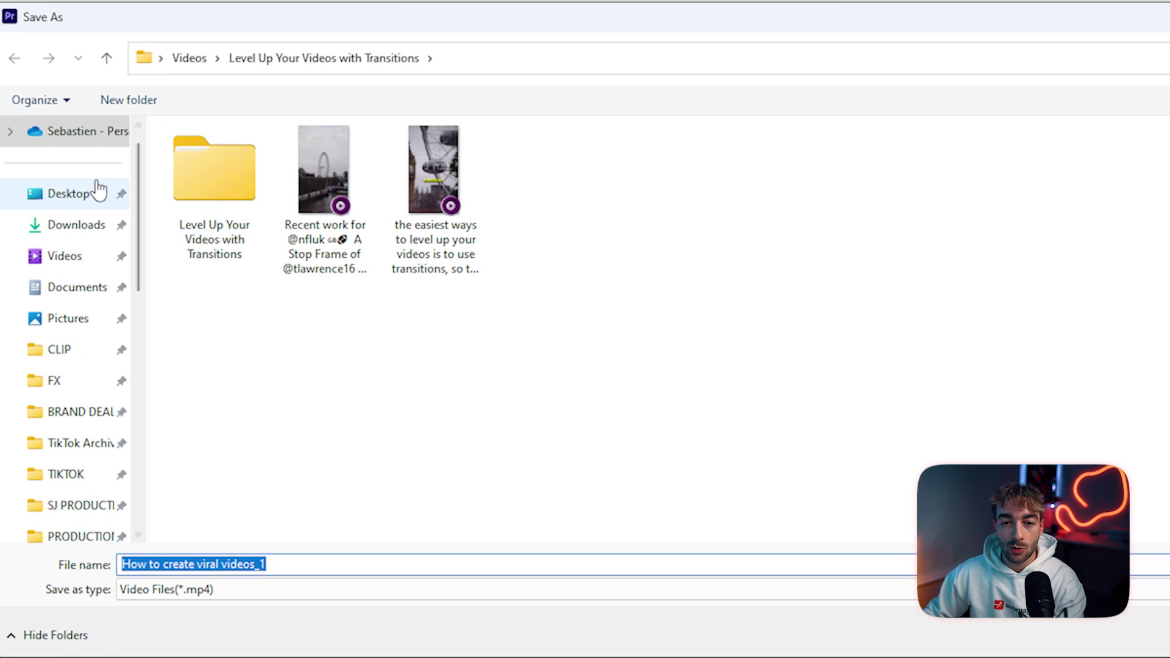
pyautogui.click(85, 193)
pyautogui.doubleClick(306, 162)
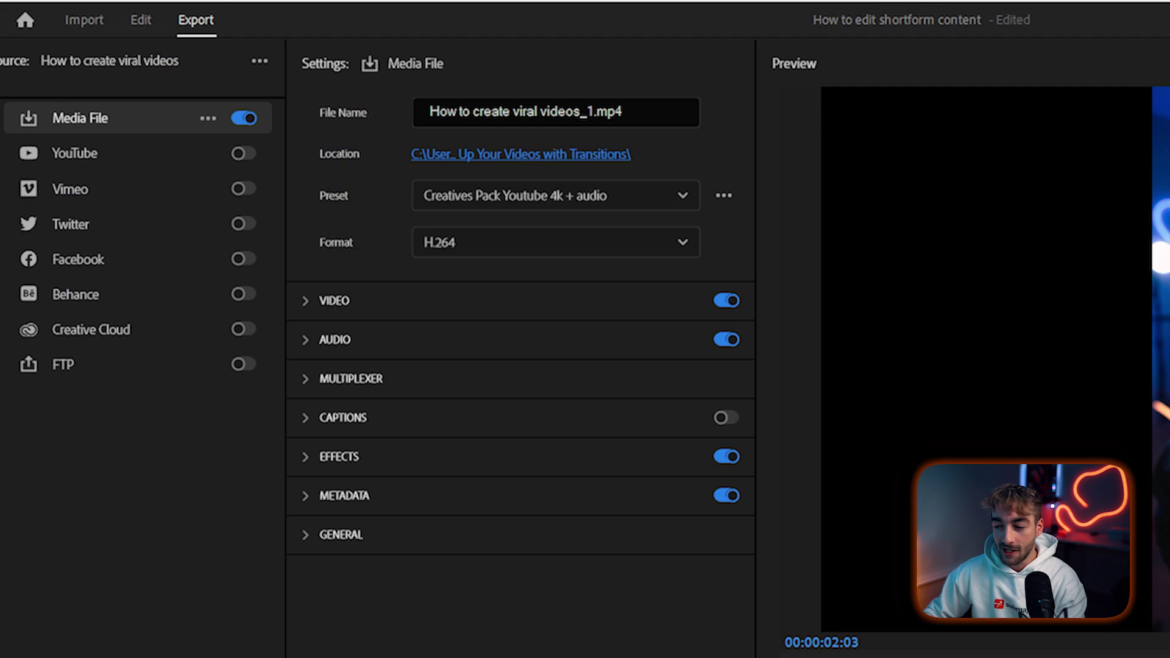
# Choose the Match Source - High bitrate preset with H.264 format and export.
pyautogui.click(487, 196)
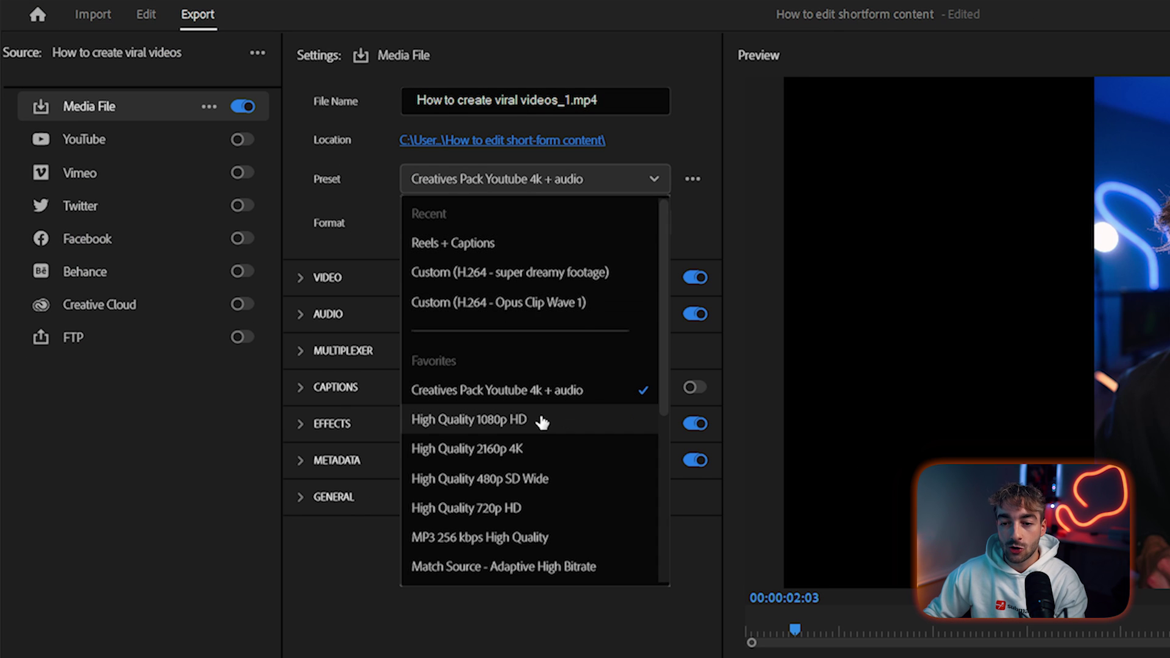
pyautogui.scroll(-3, 521, 475)
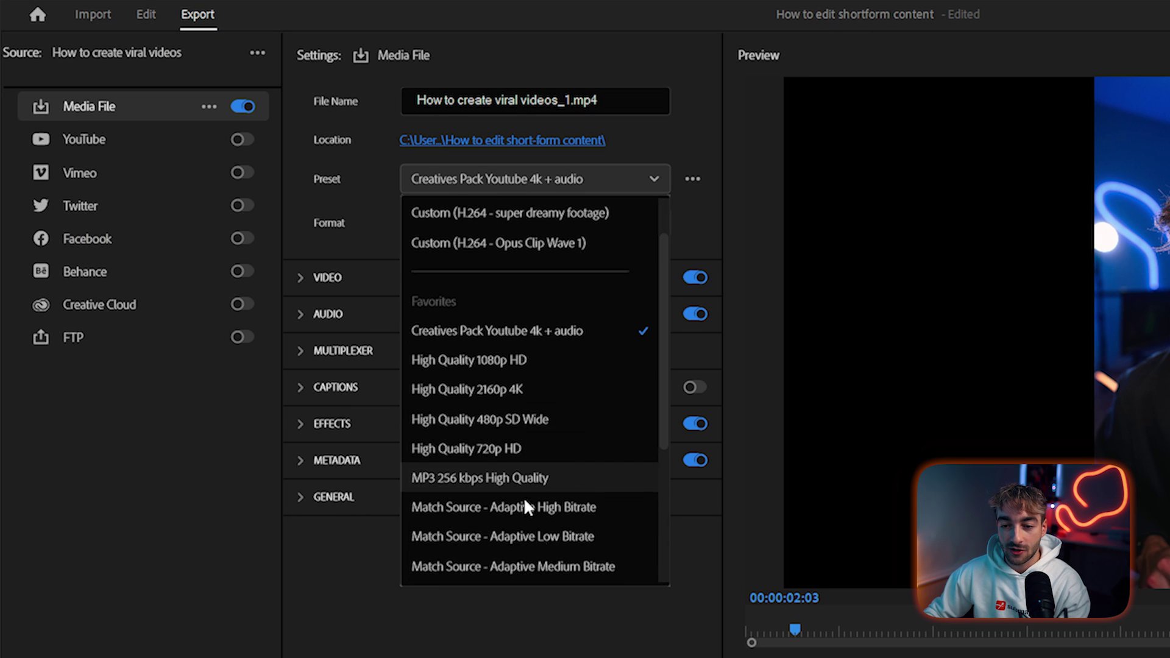
pyautogui.scroll(-2, 521, 535)
pyautogui.click(519, 554)
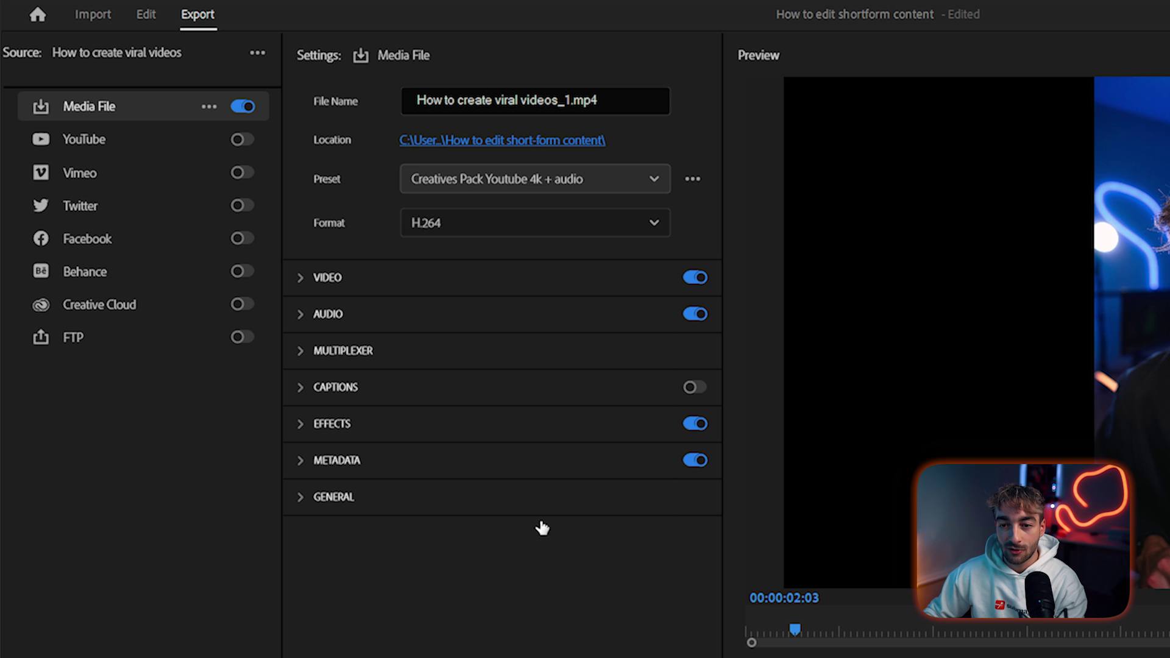
pyautogui.click(418, 232)
pyautogui.click(459, 223)
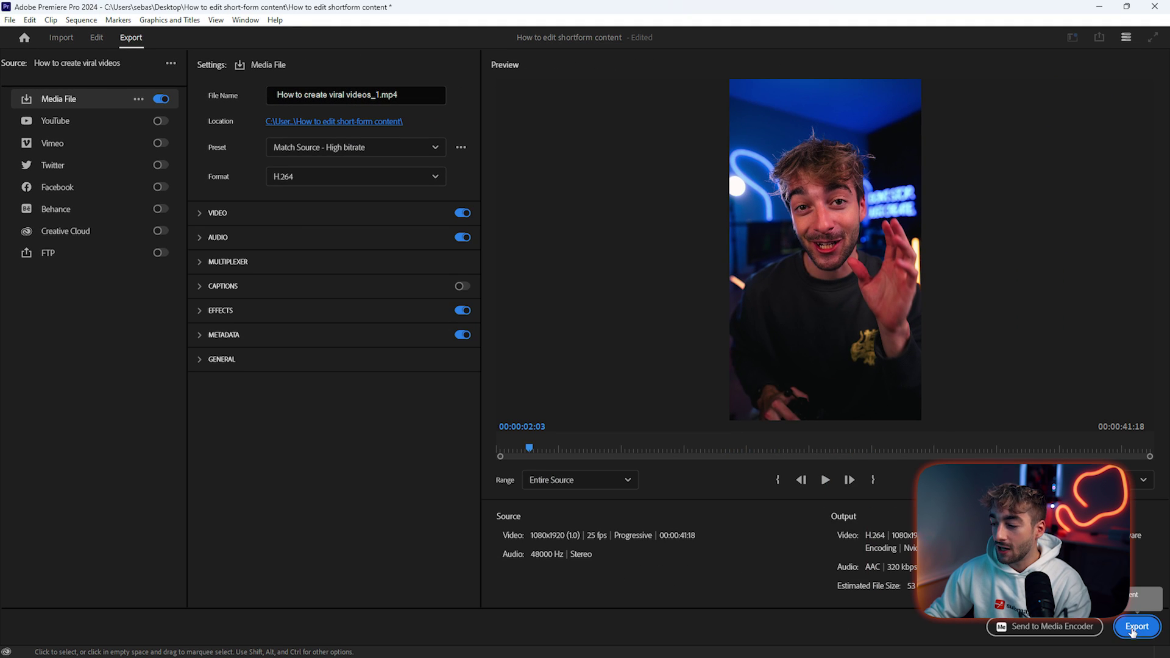
pyautogui.click(1134, 626)
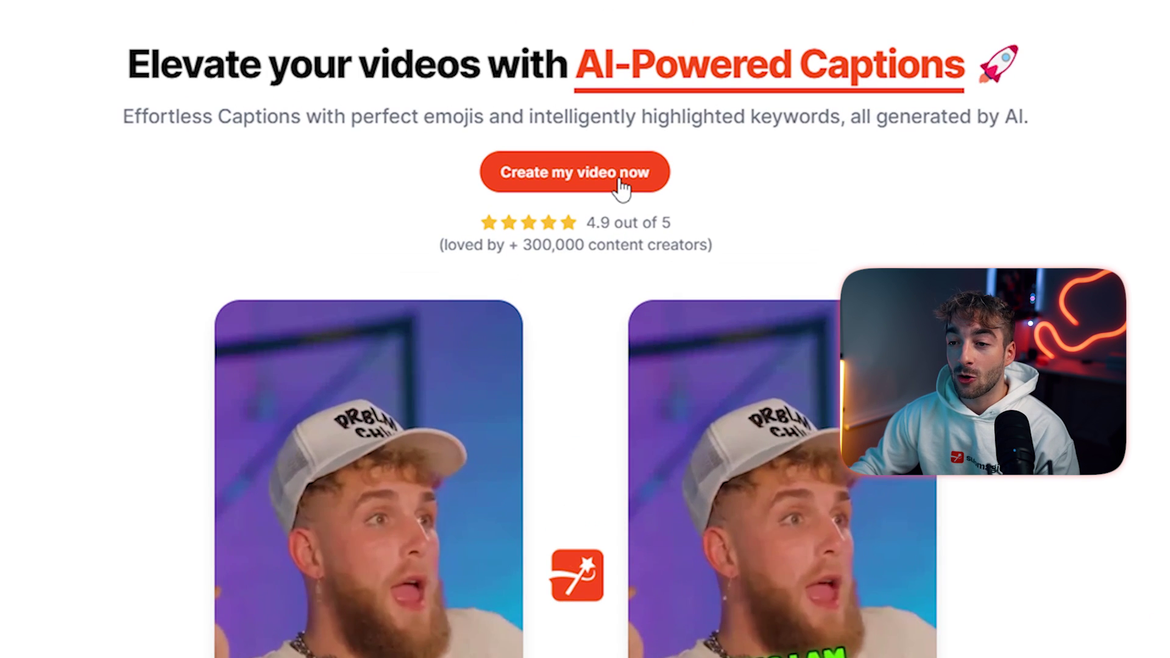
# Upload the exported How to create viral videos_1 MP4 as a new Submagic video with English captions.
pyautogui.click(626, 188)
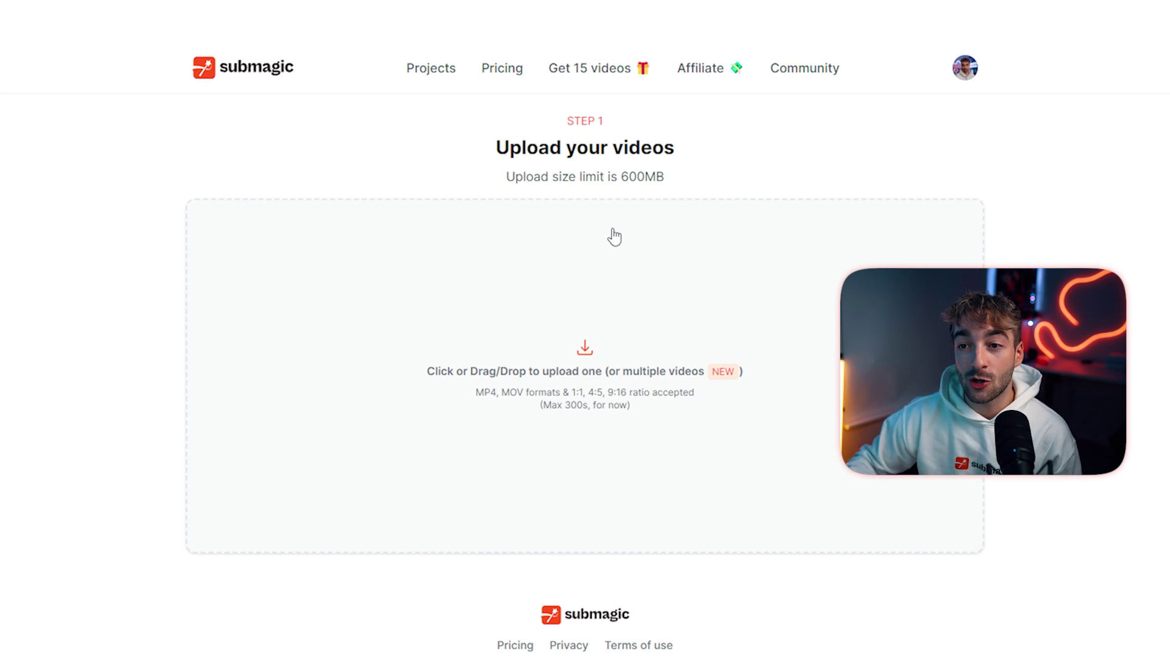
pyautogui.moveTo(0, 329); pyautogui.dragTo(586, 319)
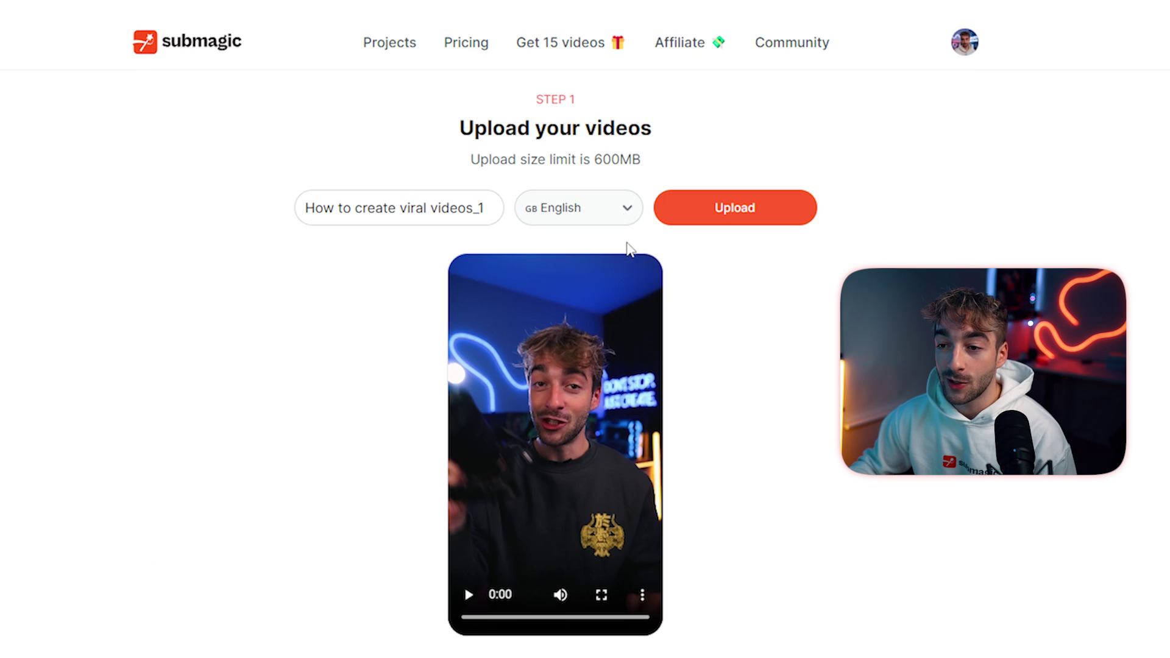
pyautogui.click(619, 210)
pyautogui.moveTo(674, 258); pyautogui.dragTo(719, 591)
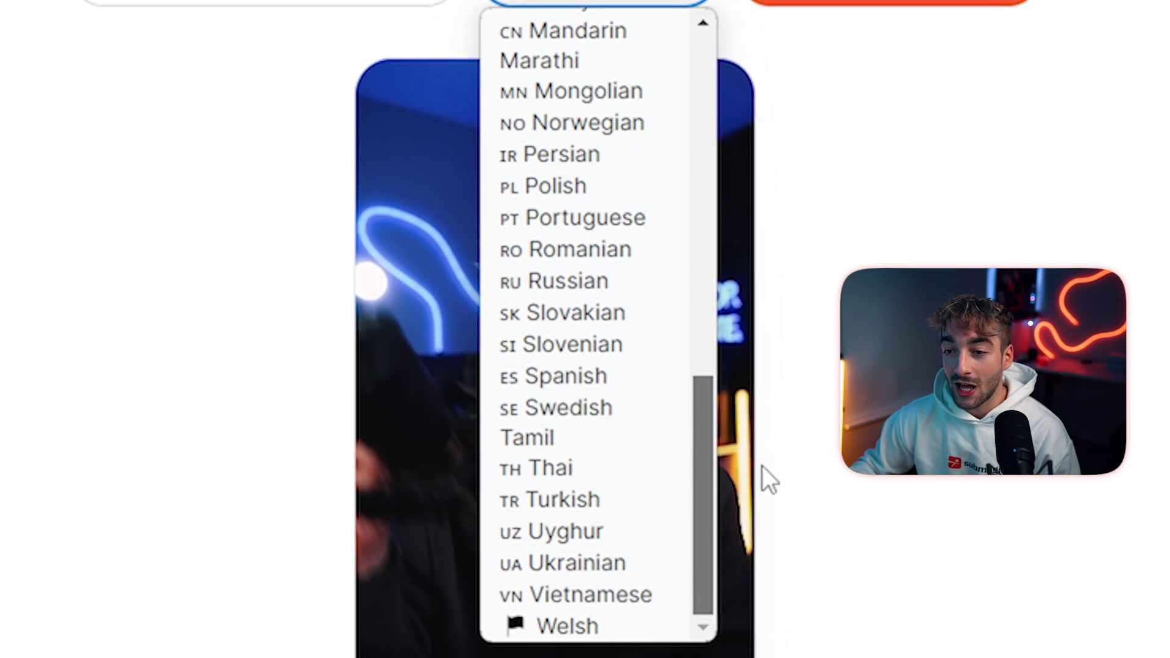
pyautogui.click(622, 213)
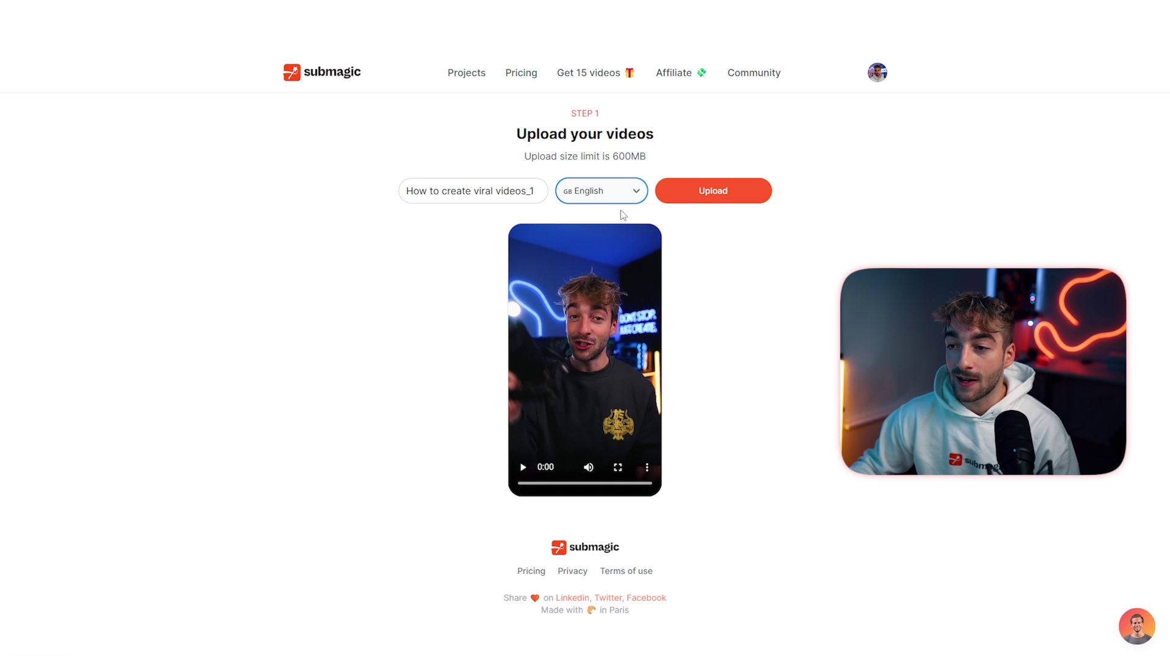
pyautogui.click(700, 194)
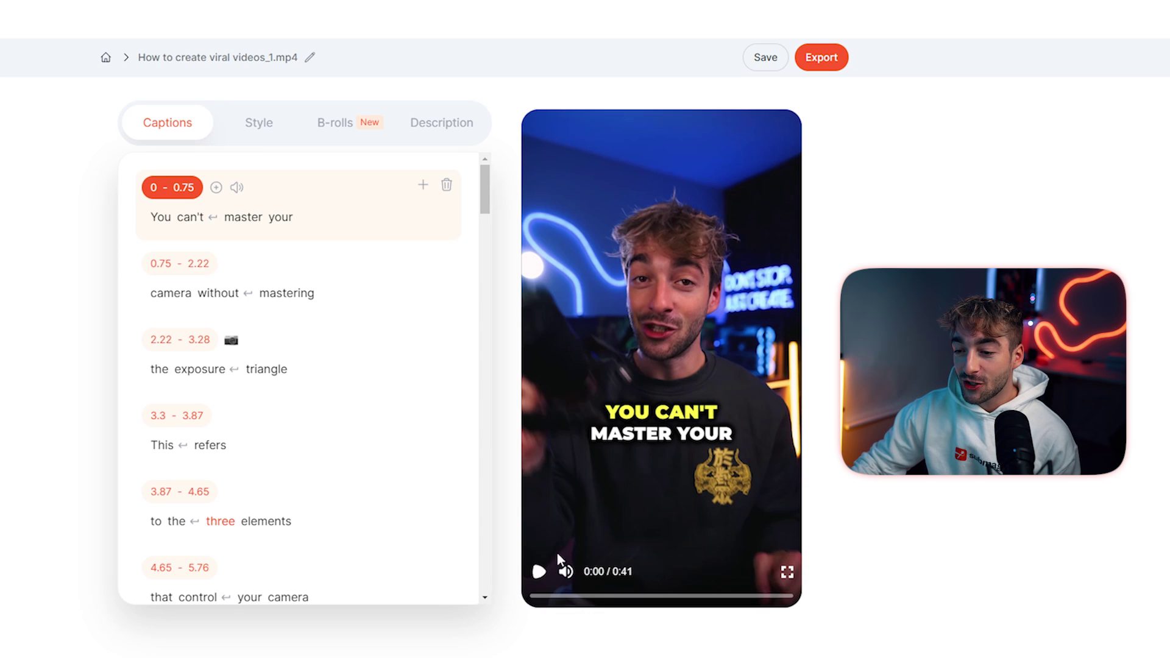
pyautogui.click(539, 570)
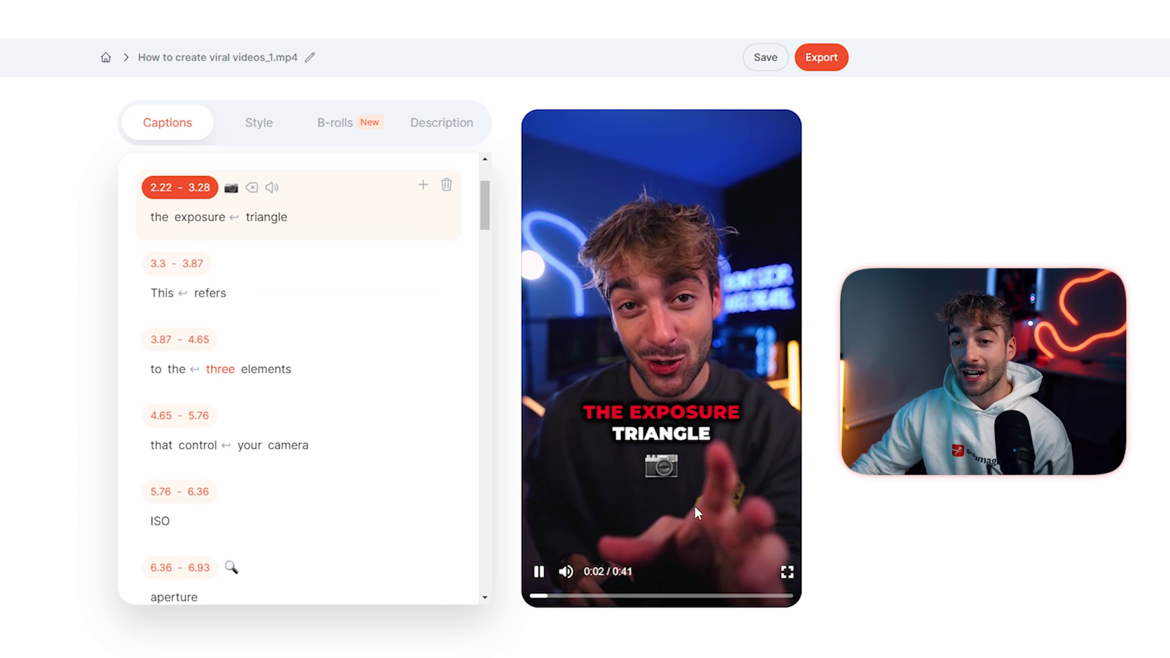
pyautogui.click(538, 571)
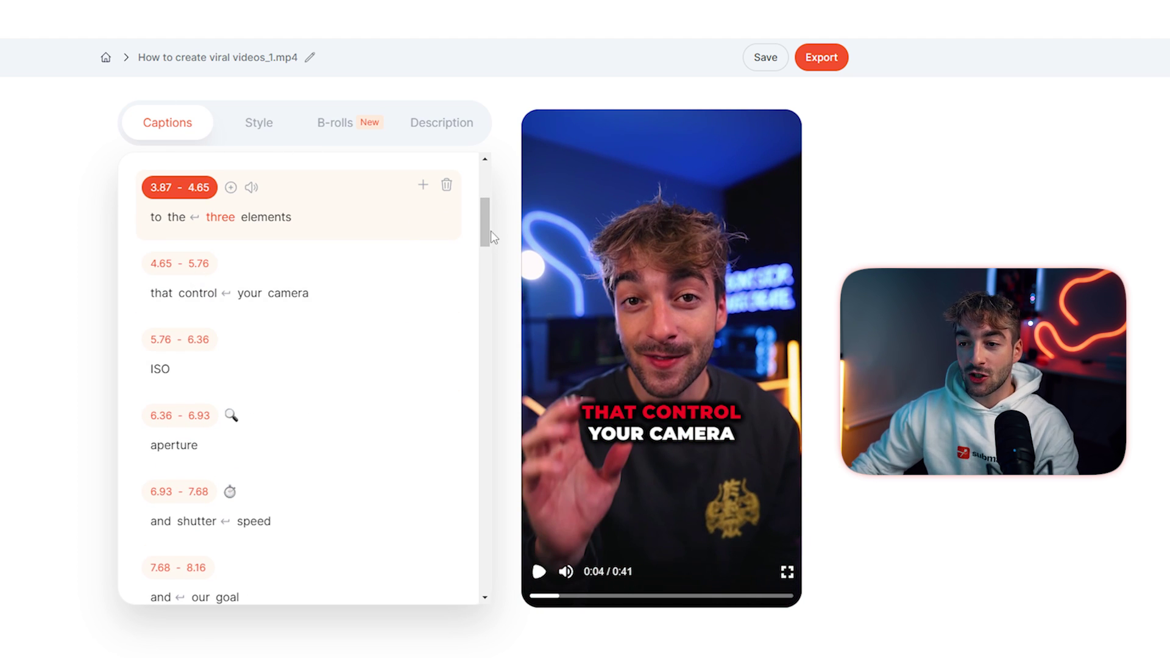
pyautogui.scroll(5, 390, 329)
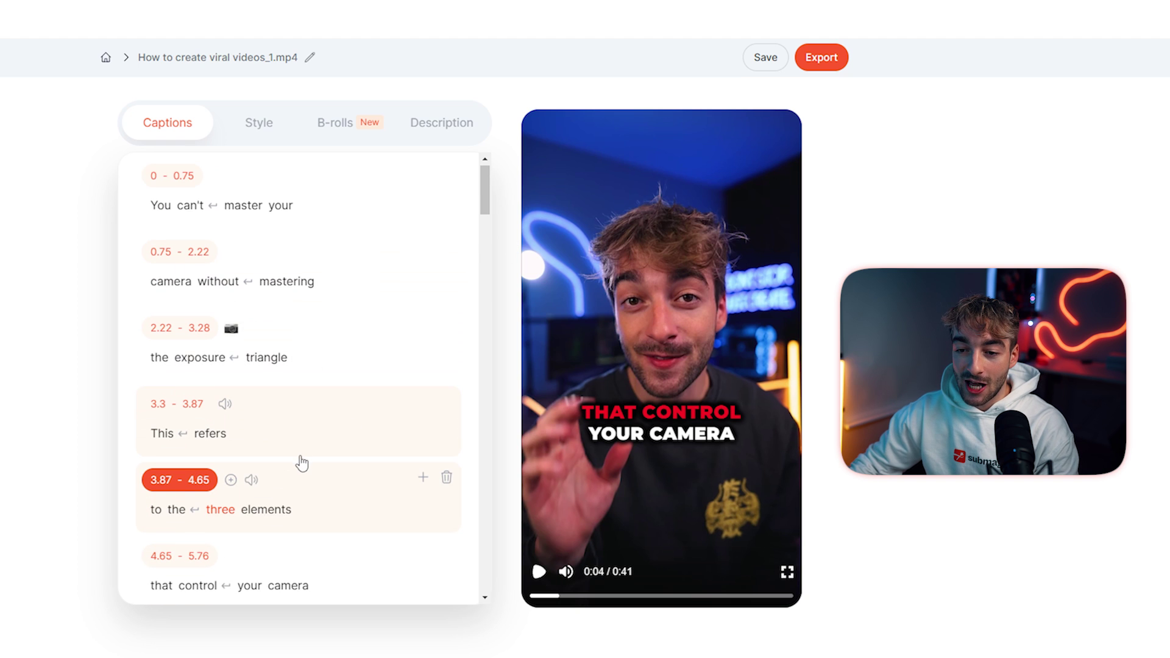
pyautogui.scroll(-1, 302, 465)
pyautogui.click(258, 439)
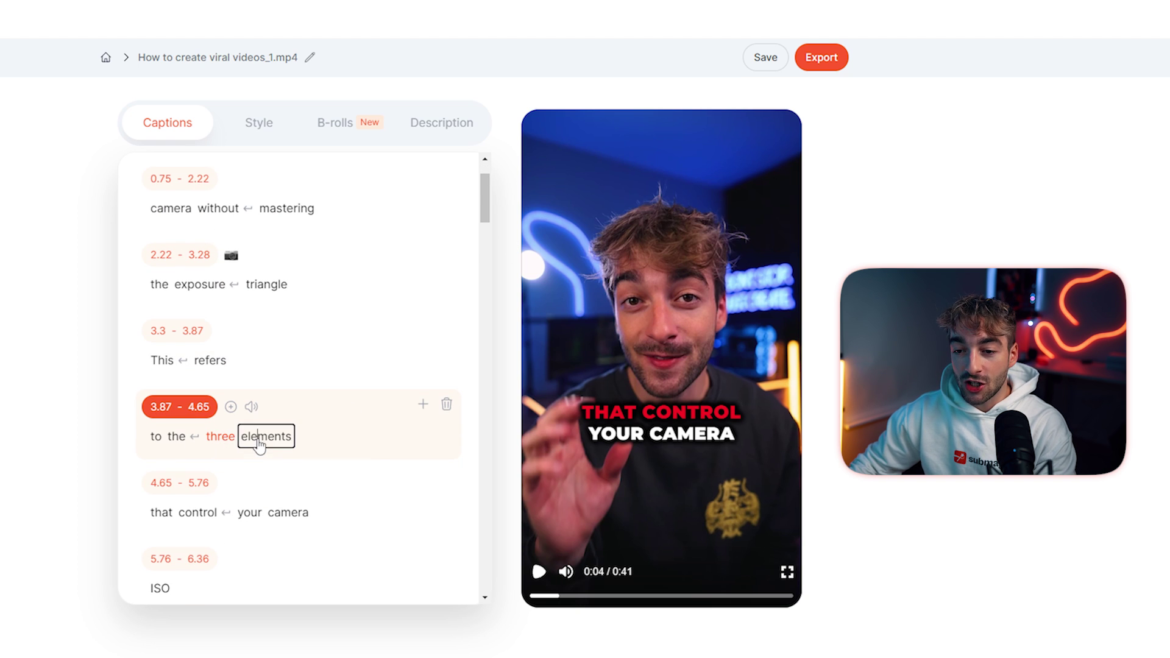
pyautogui.doubleClick(259, 438)
pyautogui.write('camera')
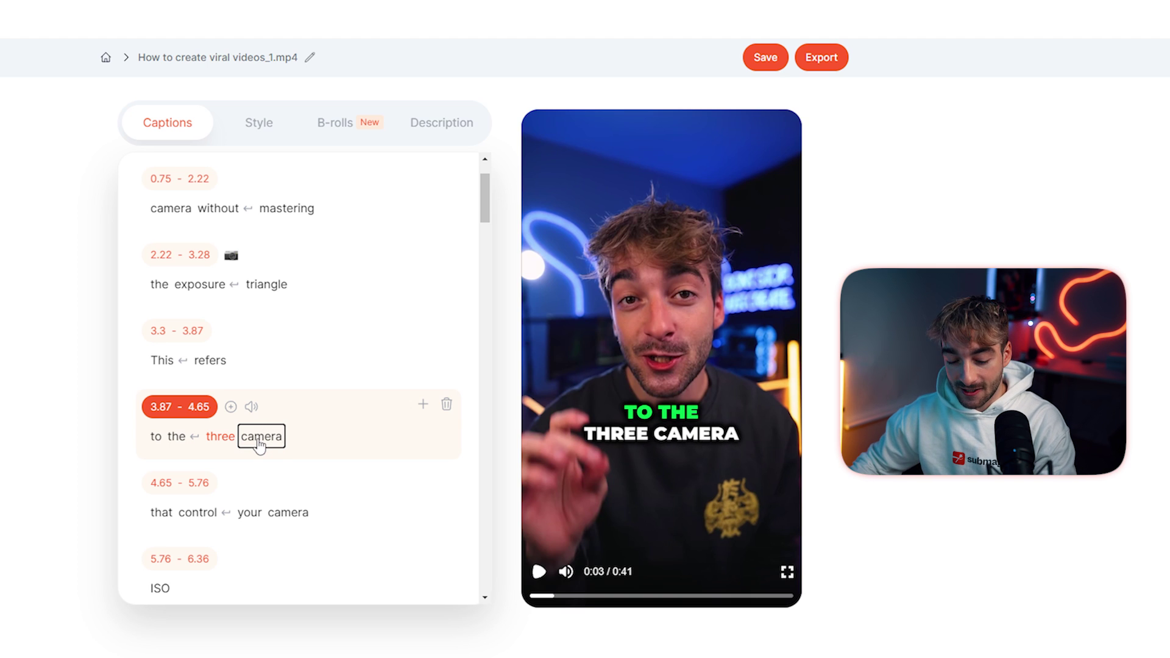
pyautogui.press('BackSpace')
pyautogui.press('BackSpace')
pyautogui.press('BackSpace')
pyautogui.press('BackSpace')
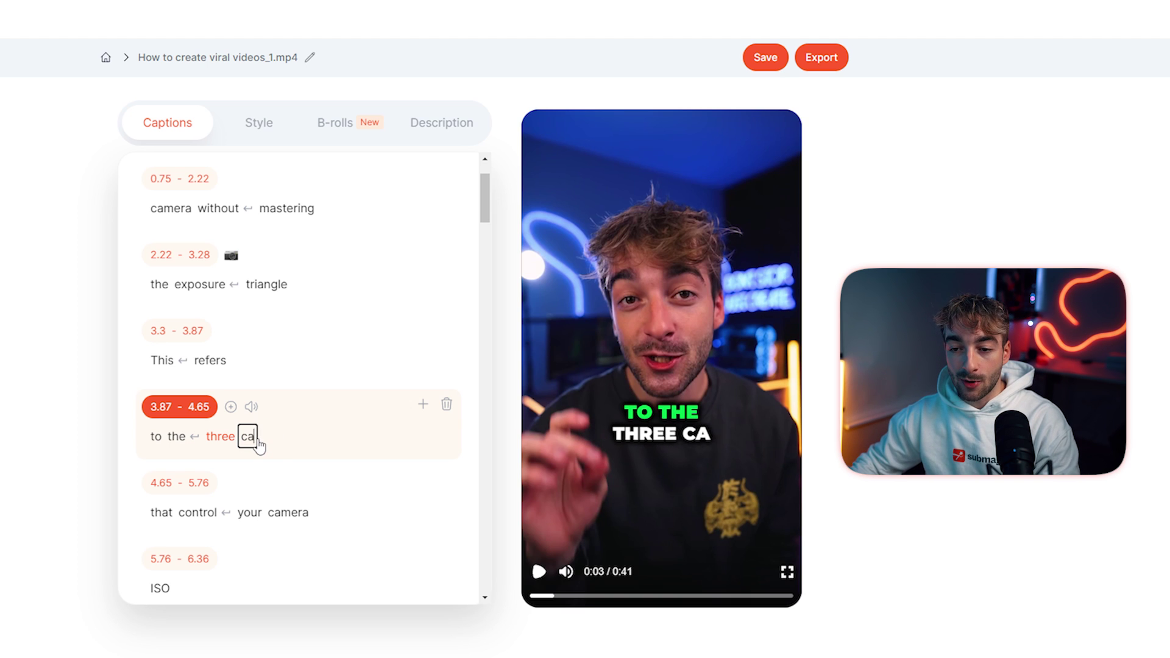
pyautogui.hotkey('ctrl', 'z')
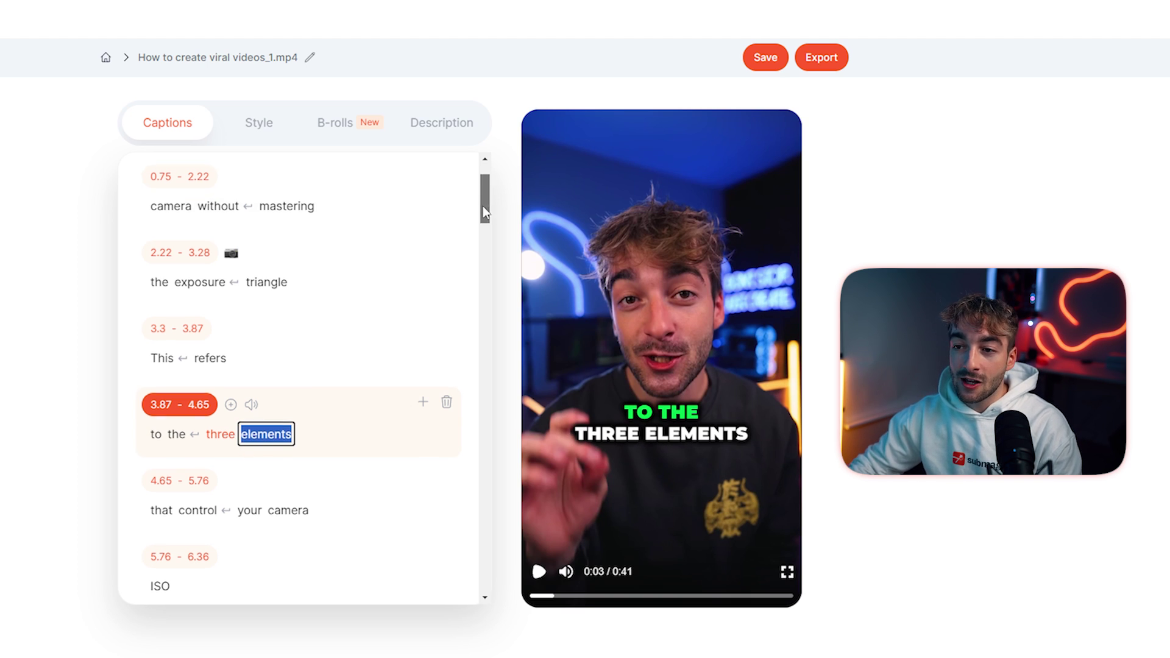
pyautogui.moveTo(483, 206); pyautogui.dragTo(504, 180)
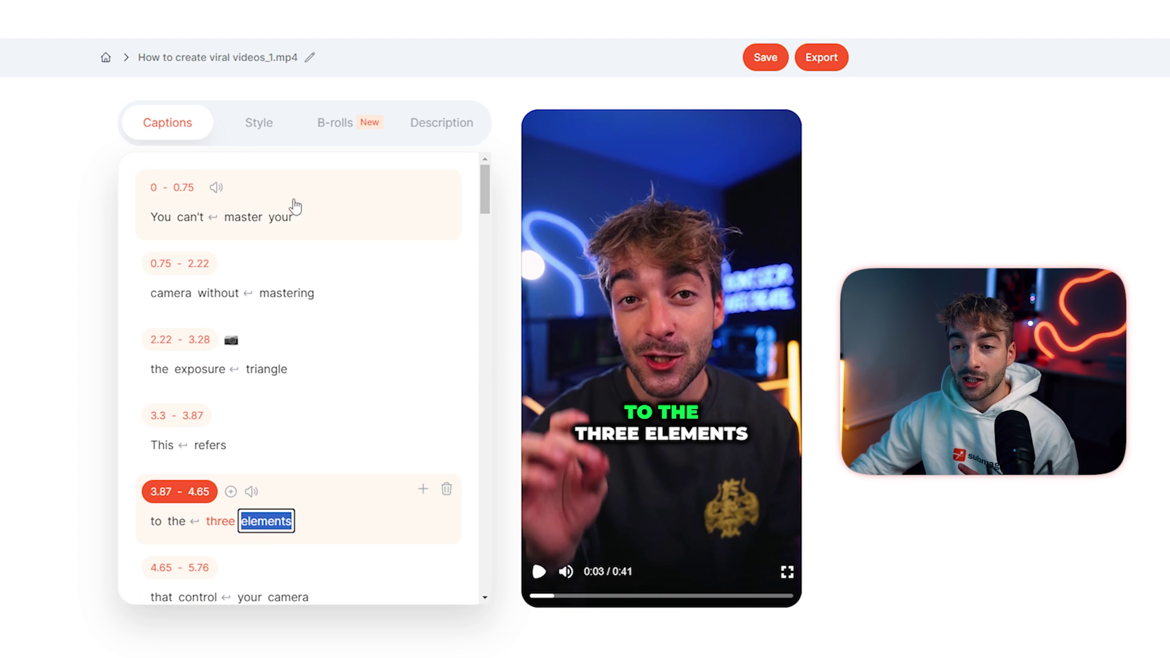
# Preview the HORMOZI 1, DEVIN, Ali, Iman, BEAST, WILLIAM and DAVID caption themes, then apply CUSTOM 0.
pyautogui.click(251, 133)
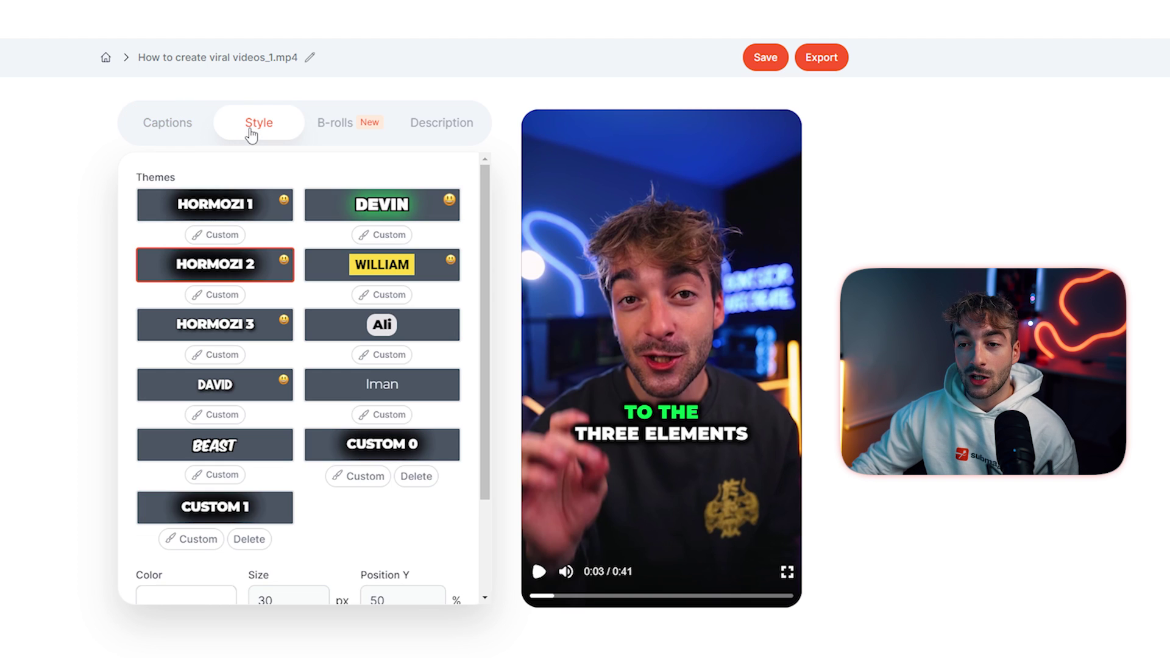
pyautogui.click(243, 212)
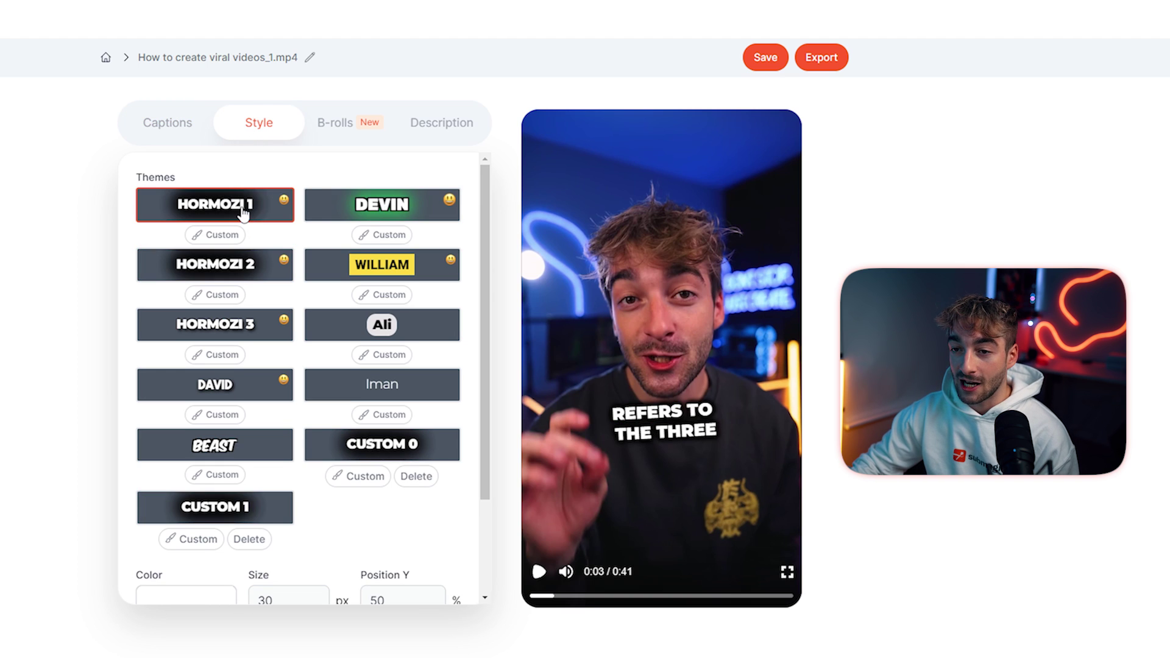
pyautogui.click(371, 214)
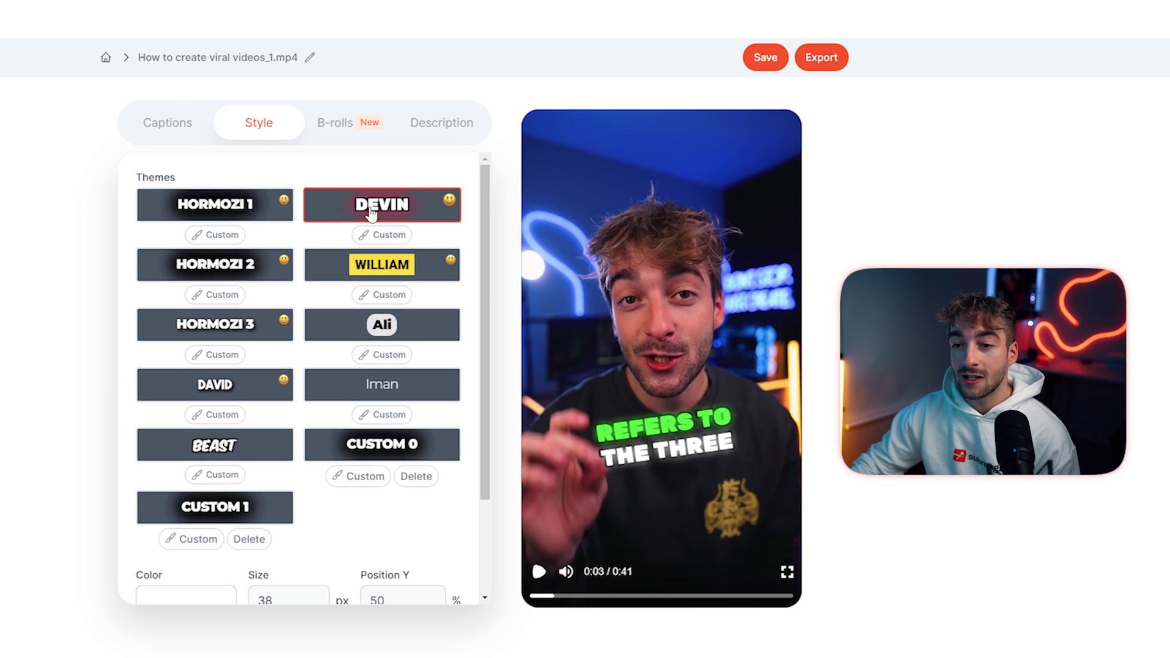
pyautogui.click(381, 332)
pyautogui.click(397, 395)
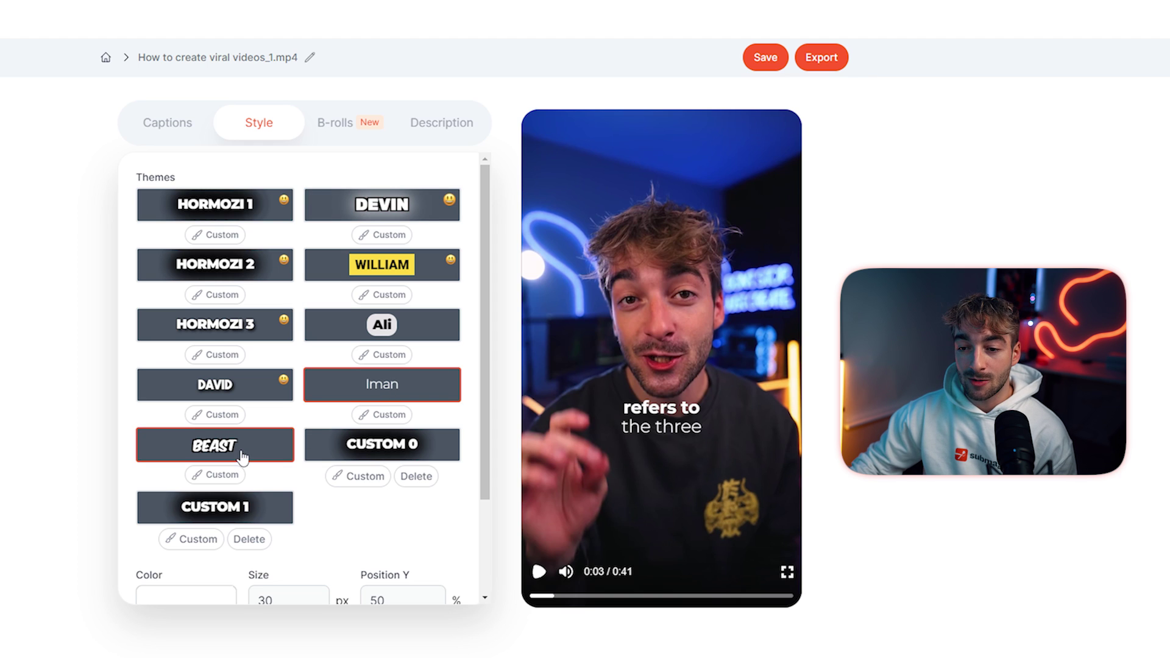
pyautogui.click(210, 446)
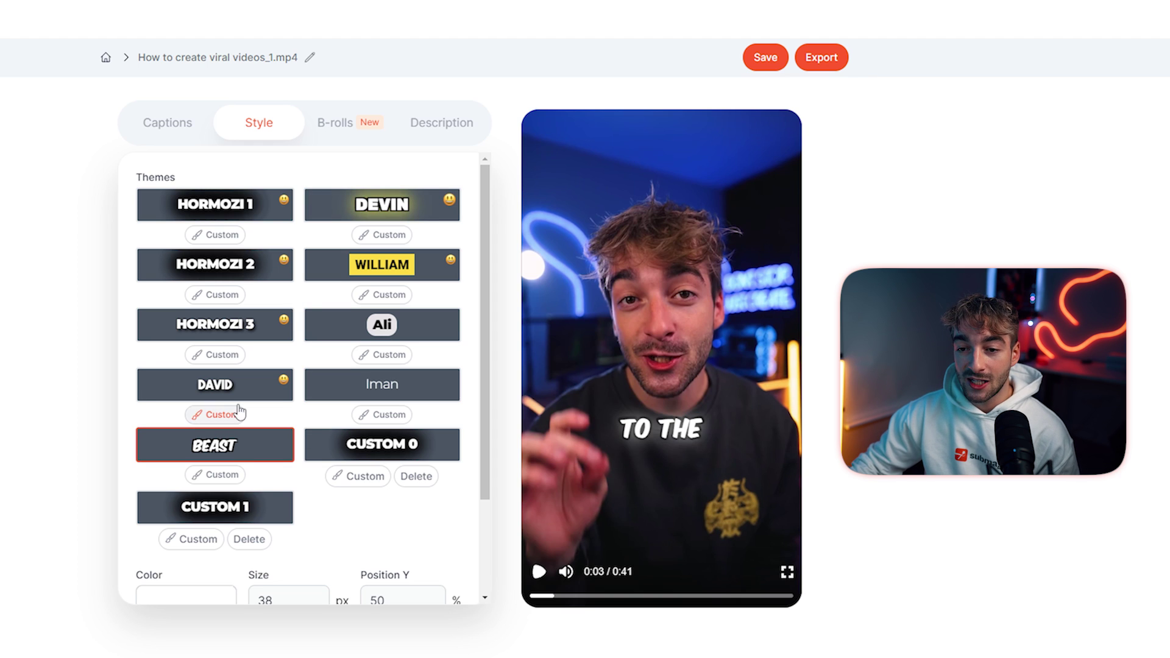
pyautogui.click(381, 272)
pyautogui.click(261, 393)
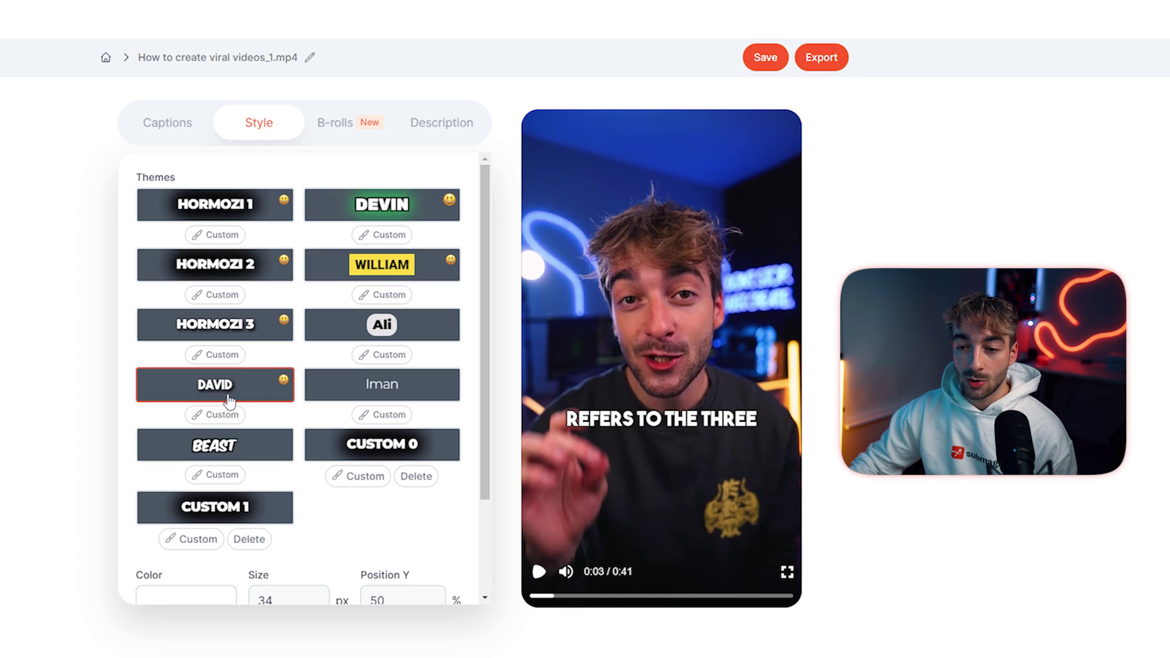
pyautogui.click(379, 448)
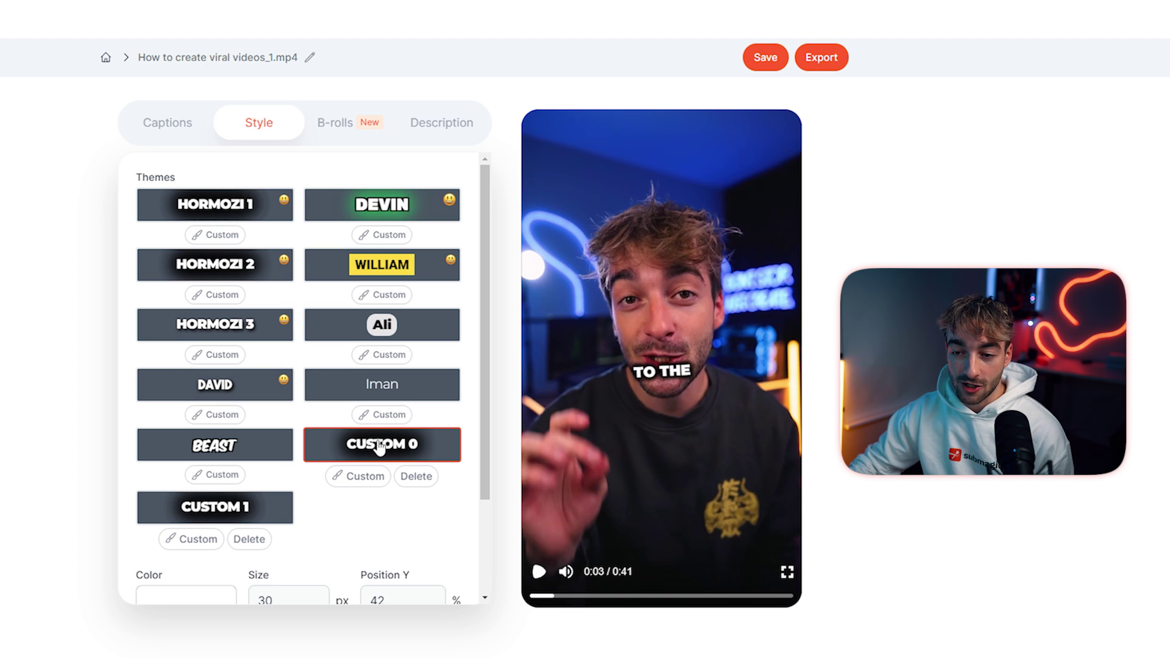
# Set the caption Position Y to 52% and start a custom theme from HORMOZI 1's style.
pyautogui.moveTo(483, 452); pyautogui.dragTo(483, 503)
pyautogui.scroll(1, 373, 346)
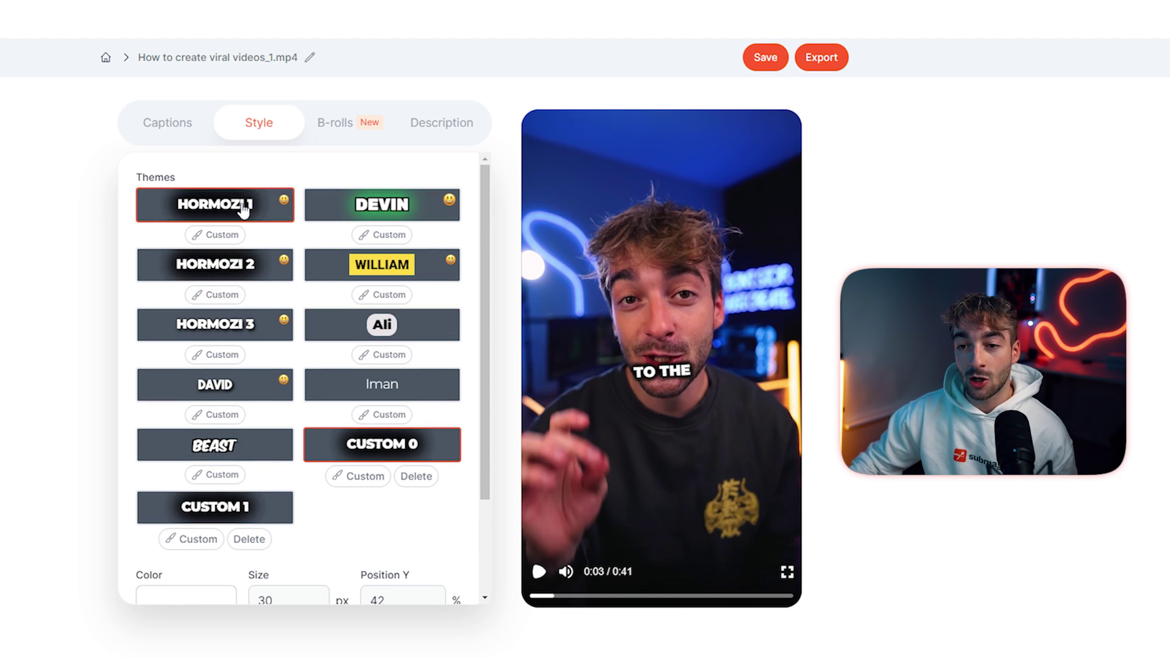
pyautogui.scroll(-1, 368, 505)
pyautogui.scroll(-2, 365, 498)
pyautogui.moveTo(419, 503); pyautogui.dragTo(435, 503)
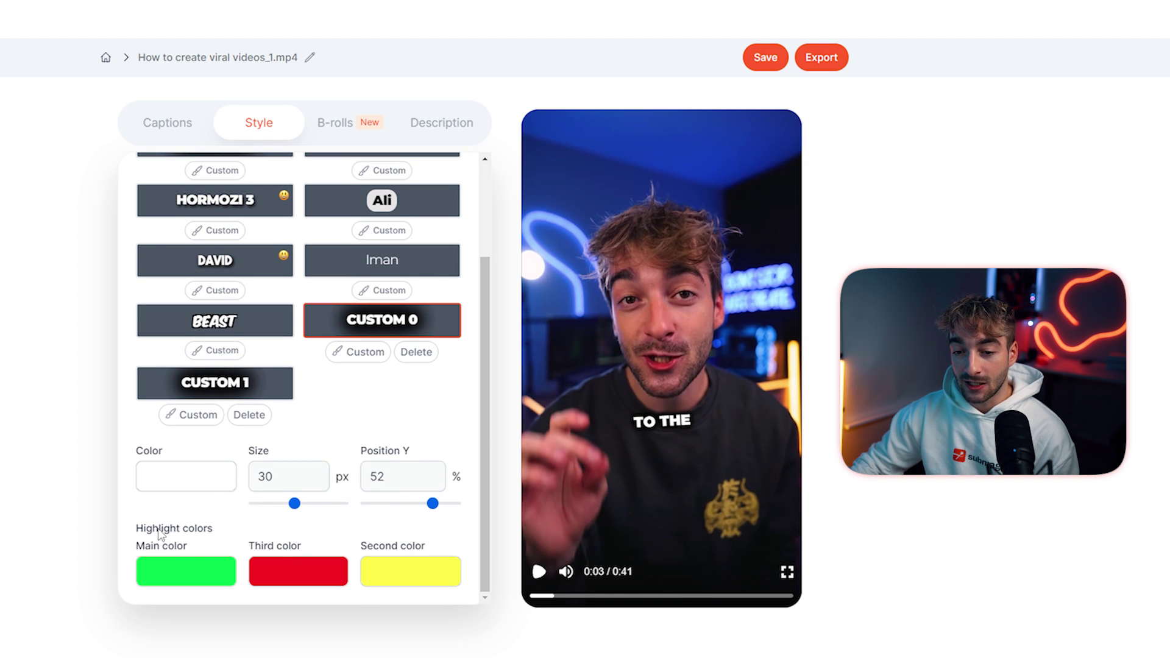
pyautogui.scroll(2, 353, 524)
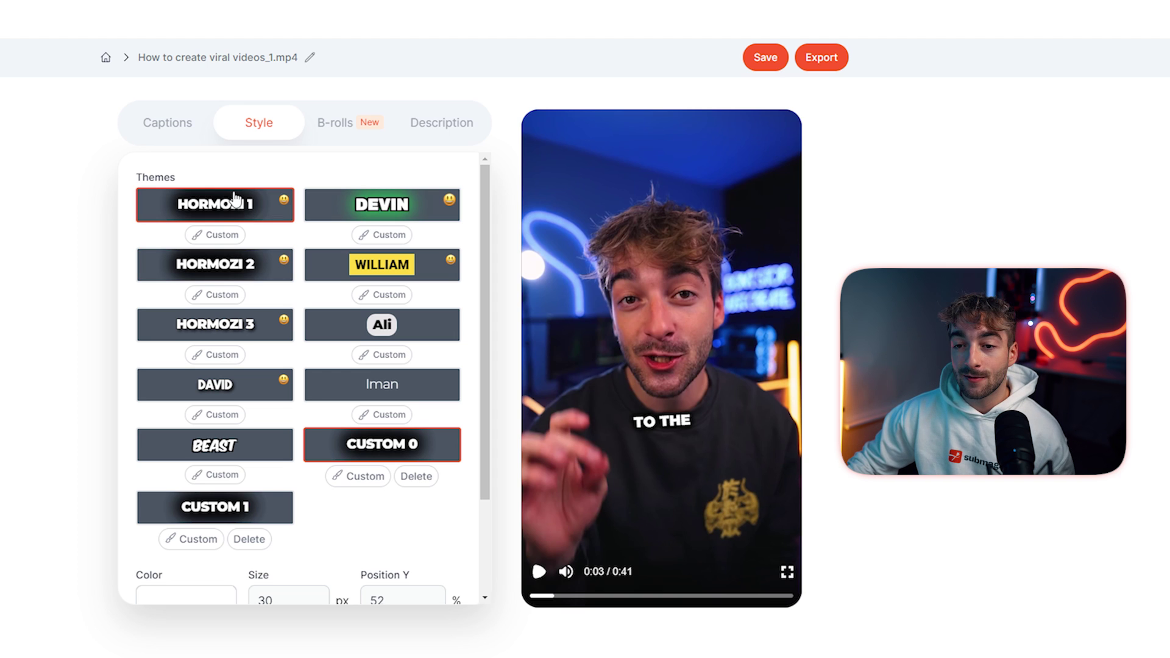
pyautogui.click(229, 232)
pyautogui.click(292, 268)
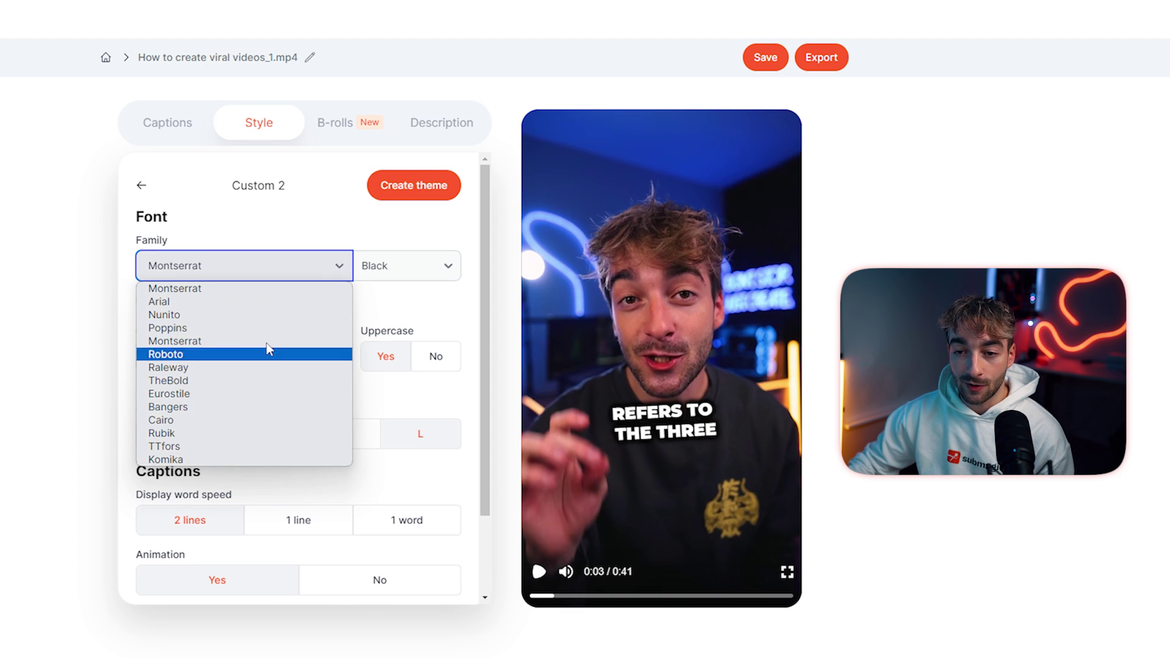
# Keep Montserrat at 32 px, uppercase, with a large (L) shadow.
pyautogui.click(250, 267)
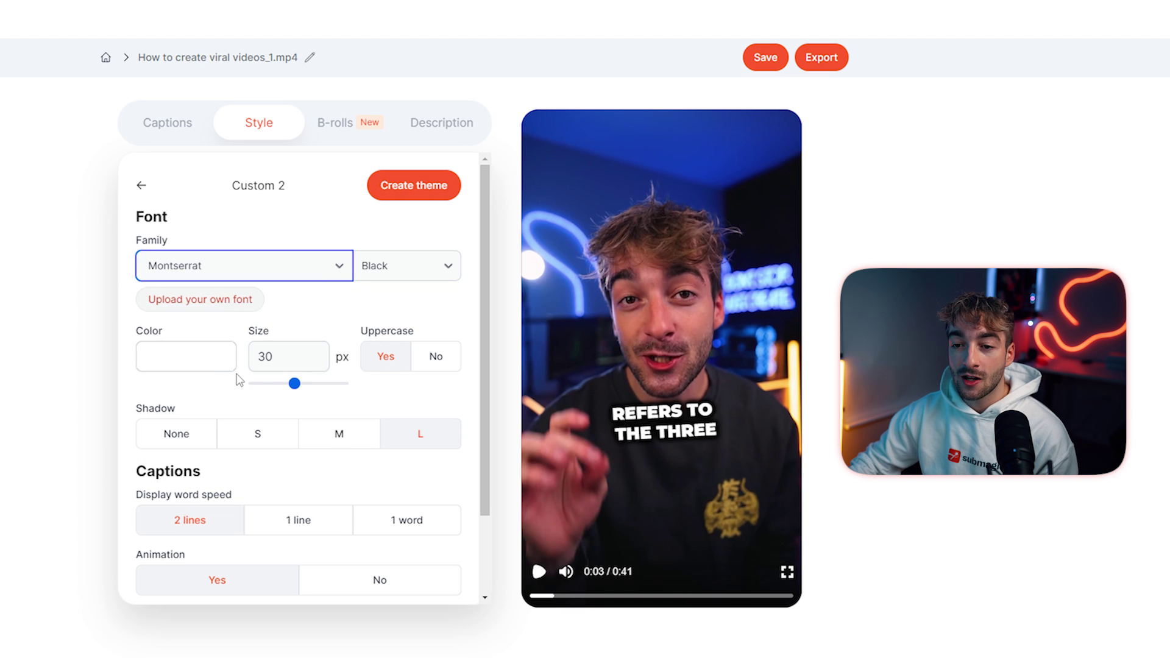
pyautogui.moveTo(294, 384)
pyautogui.mouseDown()
pyautogui.moveTo(284, 390)
pyautogui.moveTo(302, 383)
pyautogui.mouseUp()
pyautogui.click(436, 361)
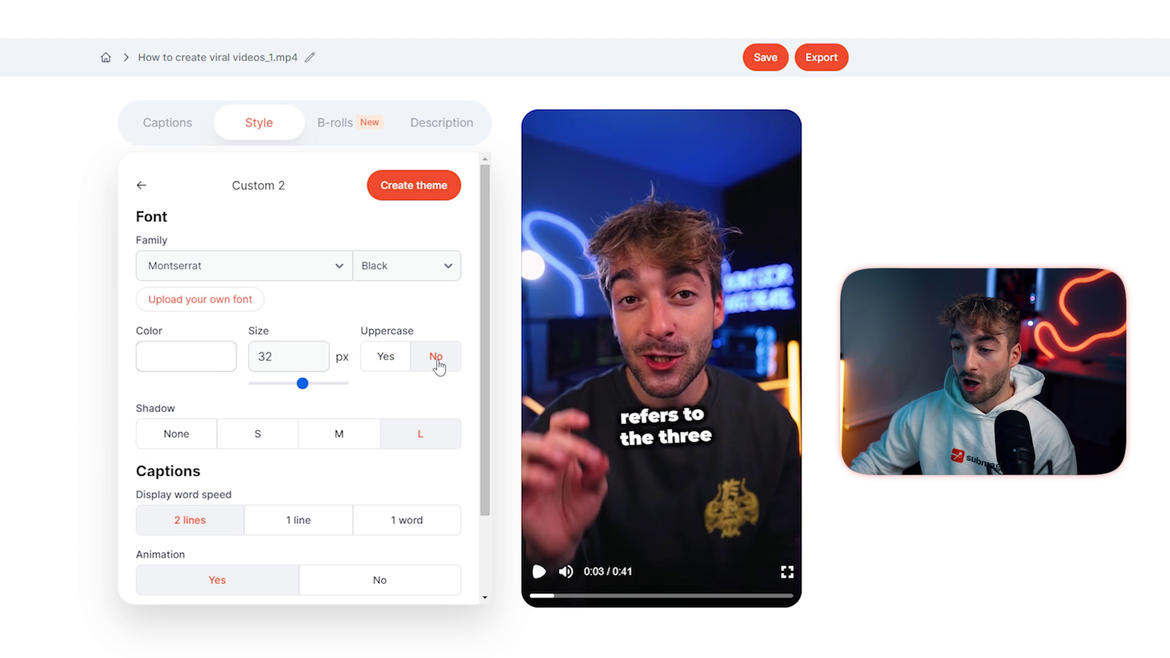
pyautogui.click(396, 364)
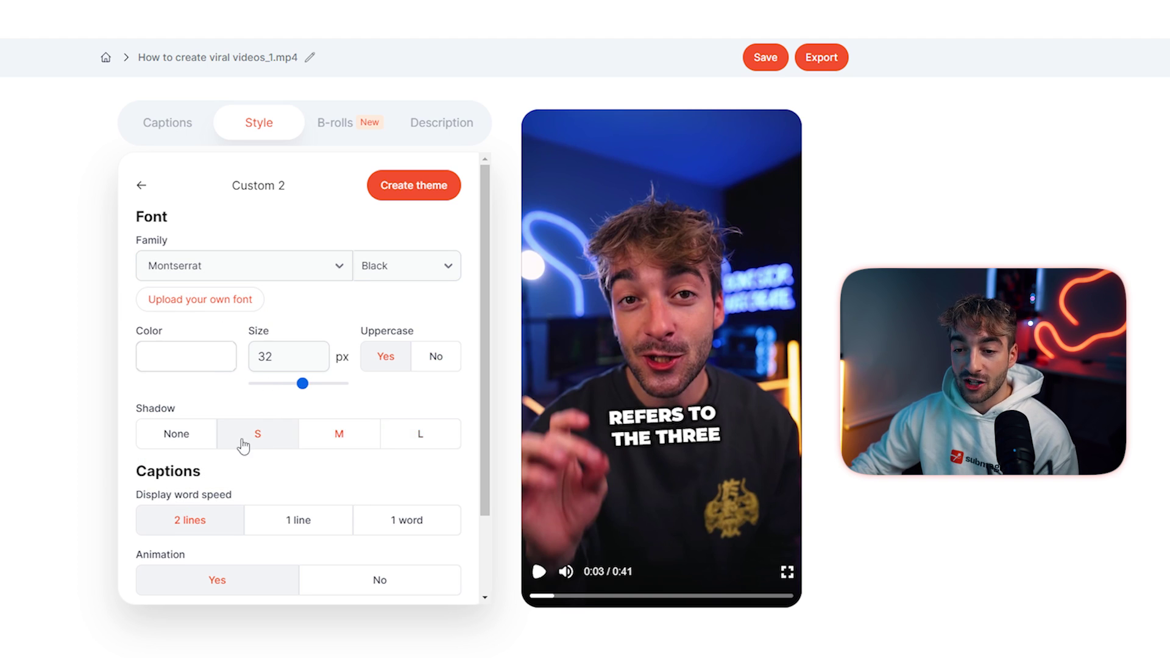
pyautogui.click(145, 444)
pyautogui.click(413, 448)
# Show captions one word at a time and turn caption animation off, previewing the result.
pyautogui.scroll(-2, 369, 465)
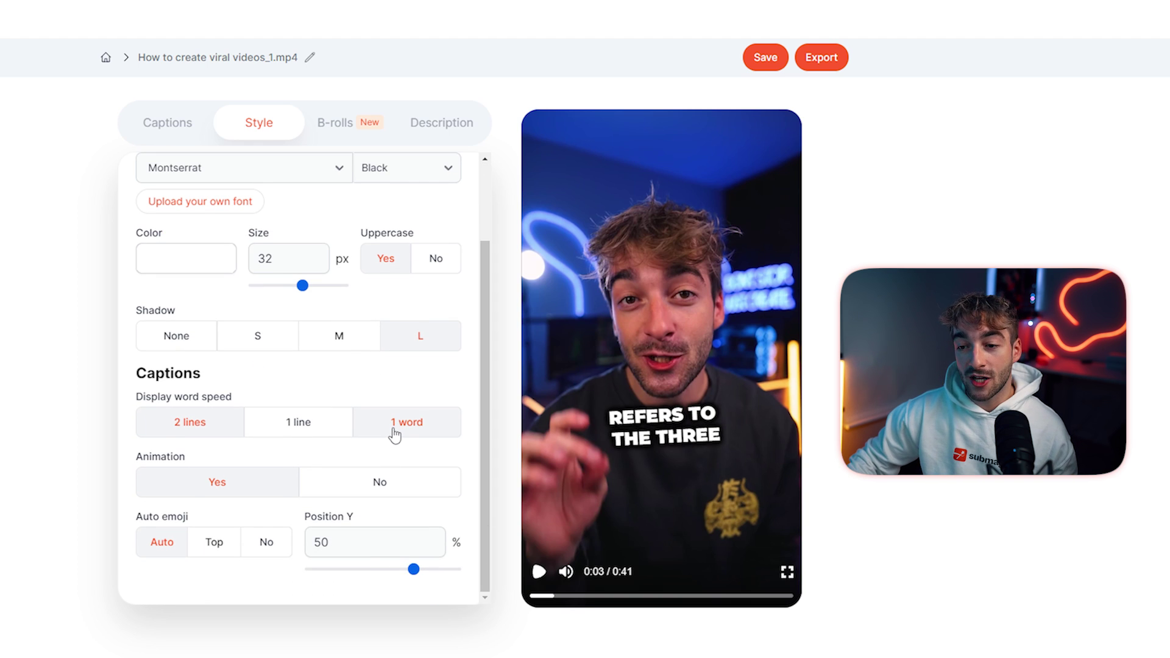
pyautogui.click(395, 433)
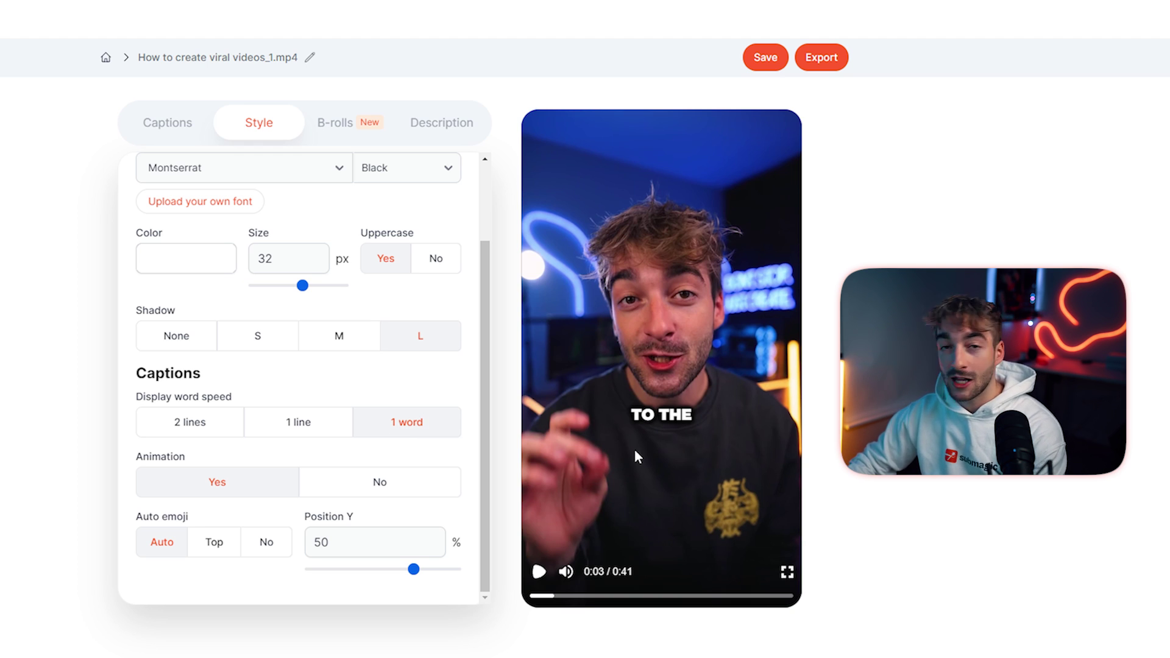
pyautogui.click(538, 574)
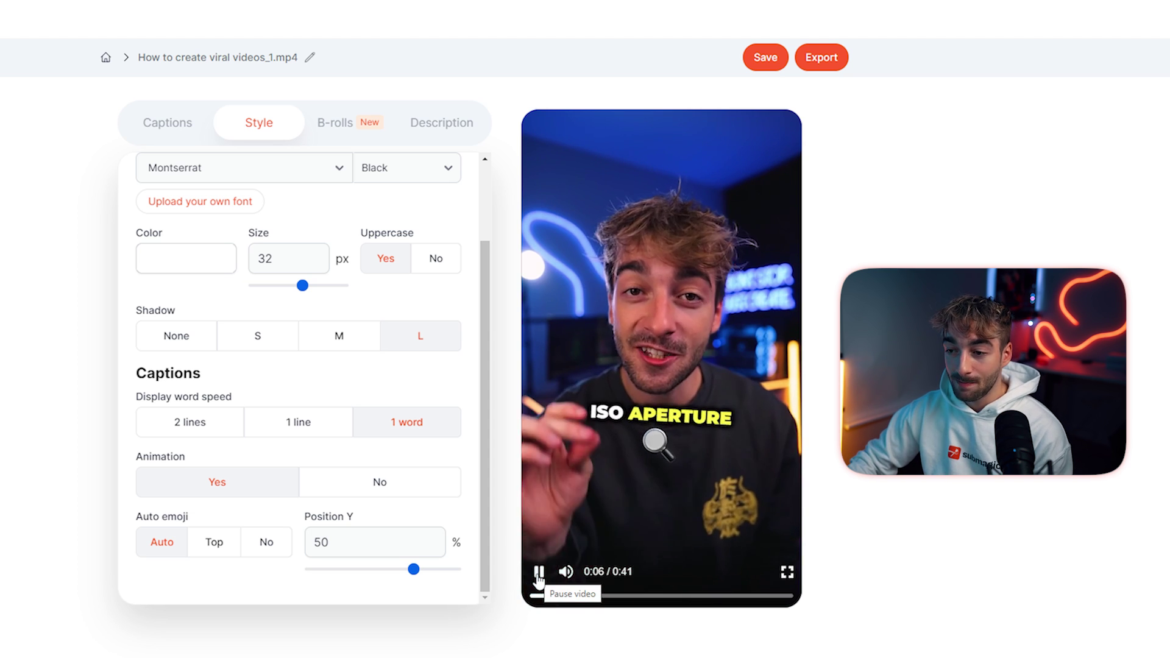
pyautogui.click(538, 574)
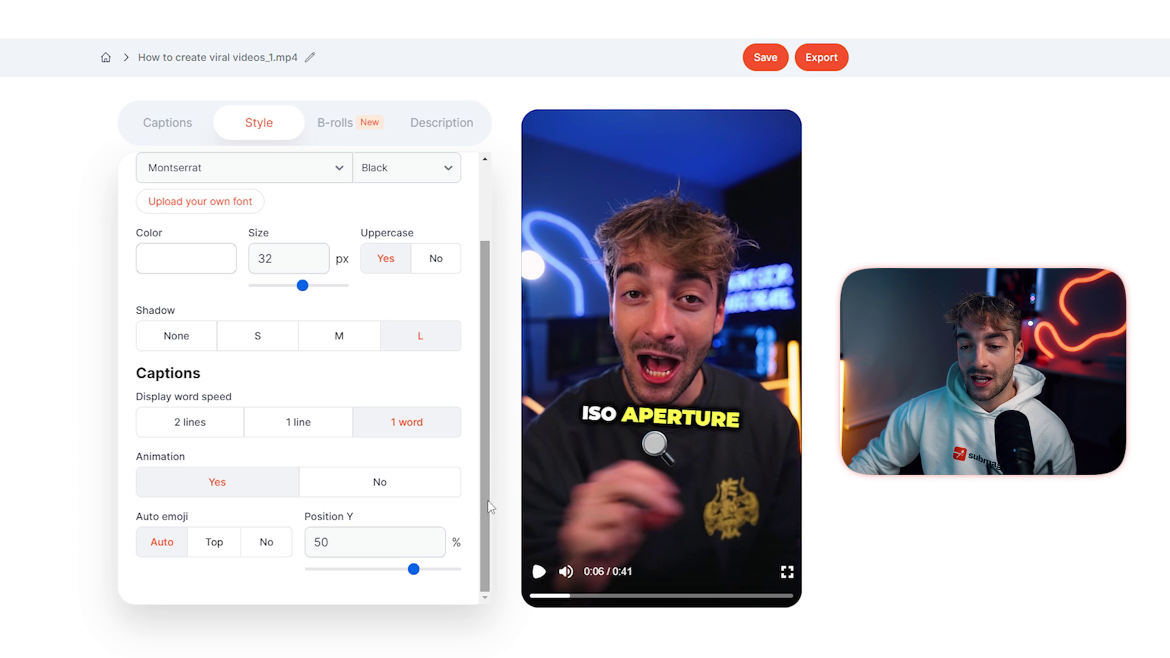
pyautogui.click(540, 573)
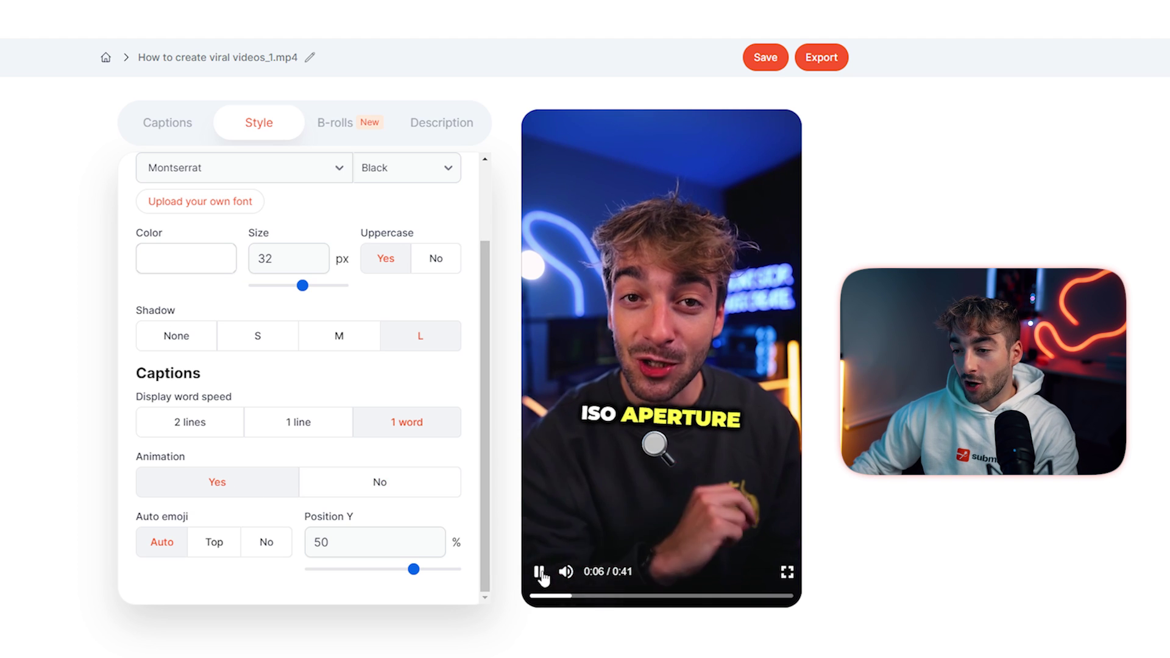
pyautogui.click(390, 484)
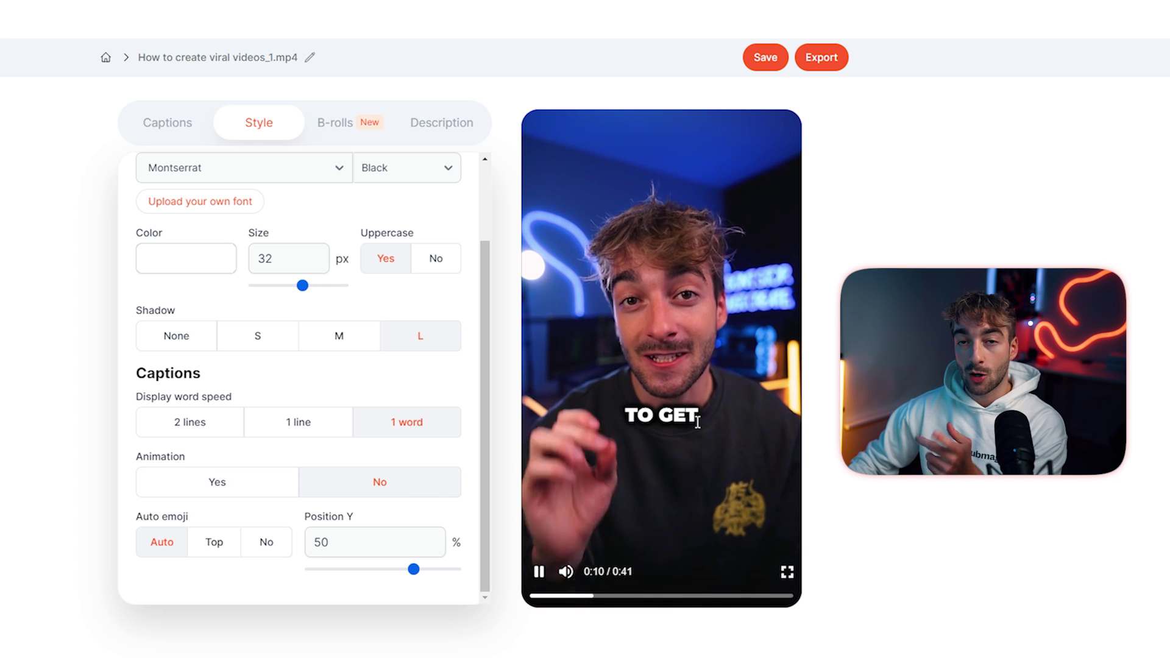
pyautogui.click(540, 576)
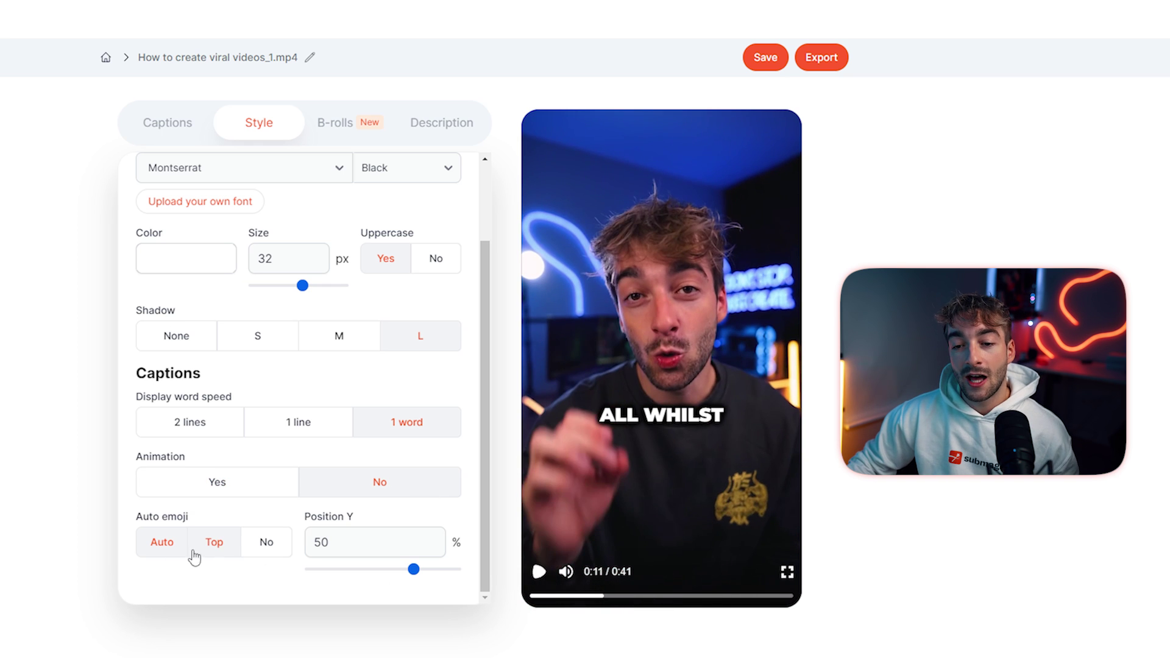
# Turn off auto emoji and adjust the captions' Position Y slider.
pyautogui.moveTo(169, 522); pyautogui.dragTo(204, 551)
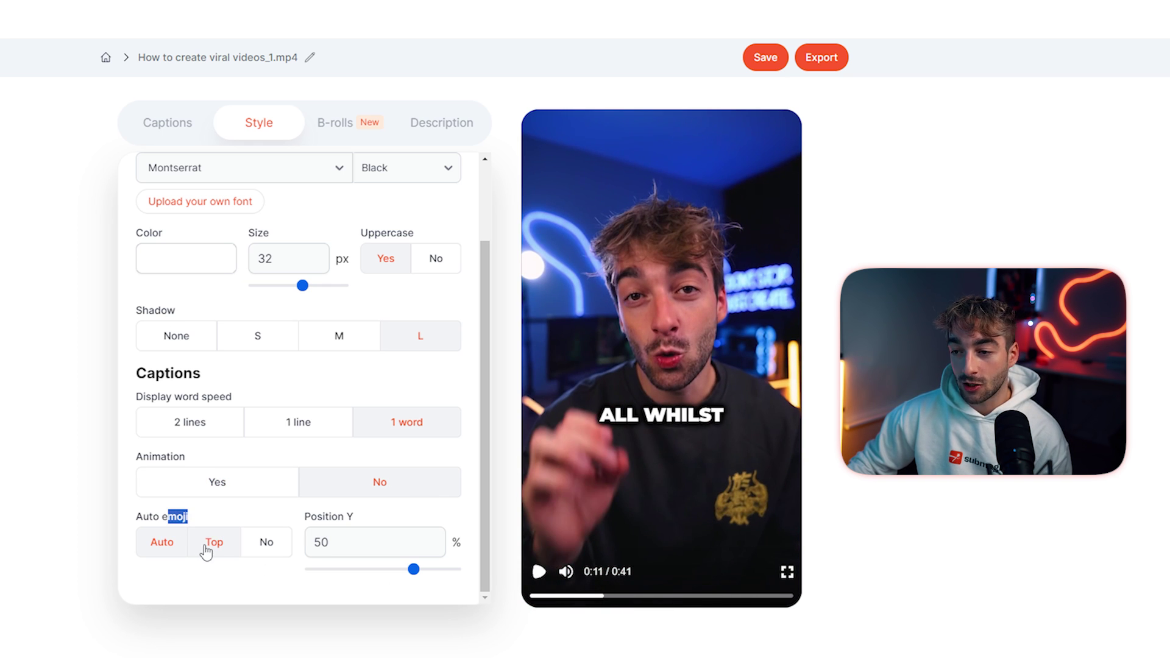
pyautogui.click(208, 547)
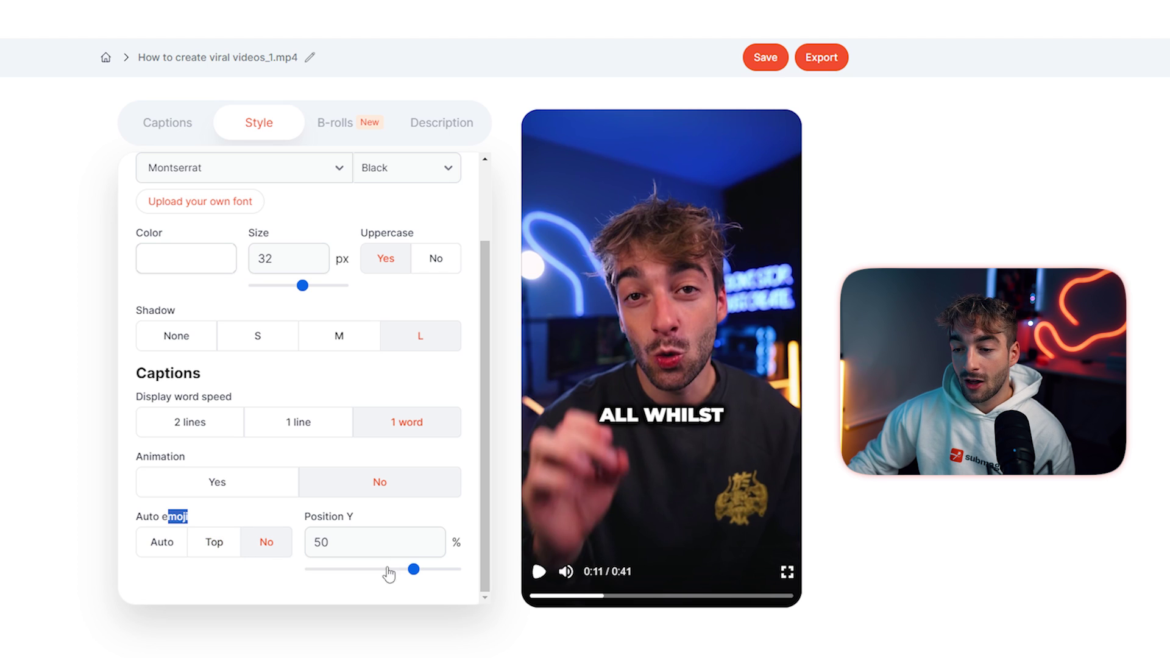
pyautogui.click(175, 555)
pyautogui.click(275, 551)
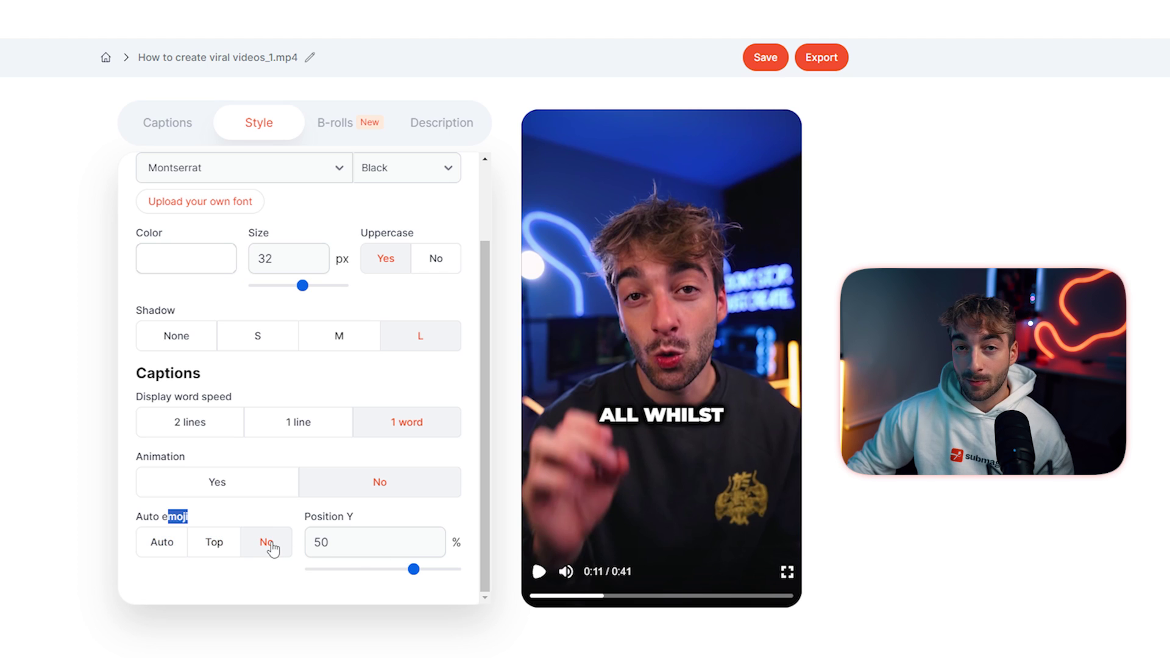
pyautogui.moveTo(402, 574)
pyautogui.mouseDown()
pyautogui.moveTo(391, 575)
pyautogui.moveTo(420, 574)
pyautogui.mouseUp()
pyautogui.scroll(3, 481, 381)
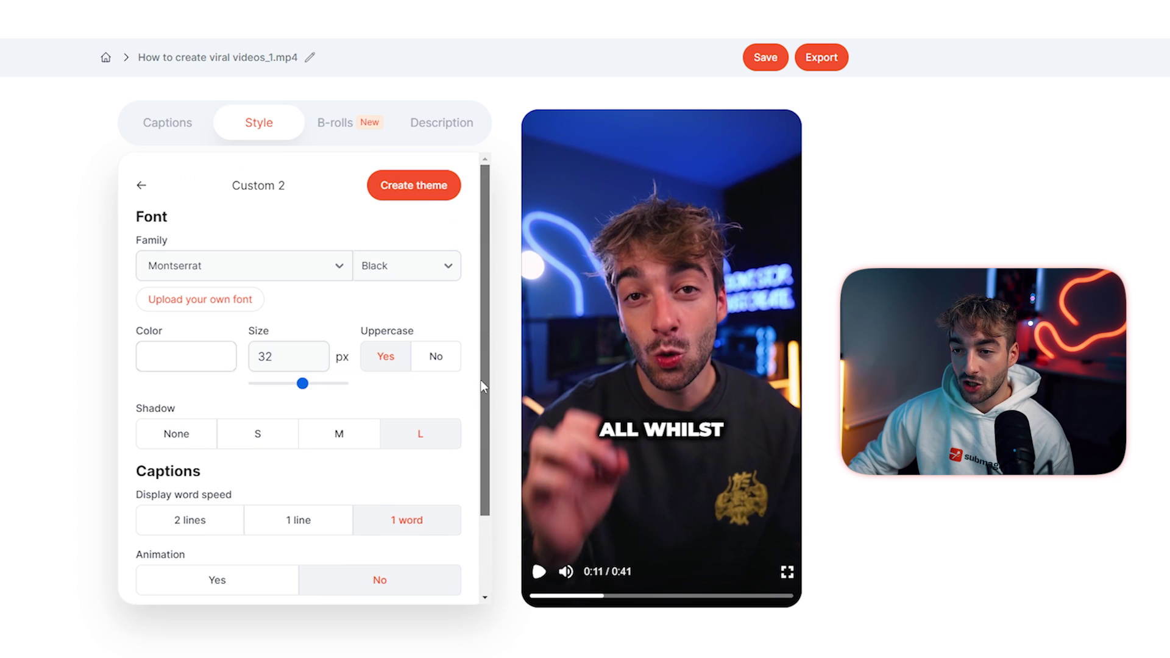
# Save the style as the Custom 2 theme, preview it, and open the B-rolls list.
pyautogui.click(429, 190)
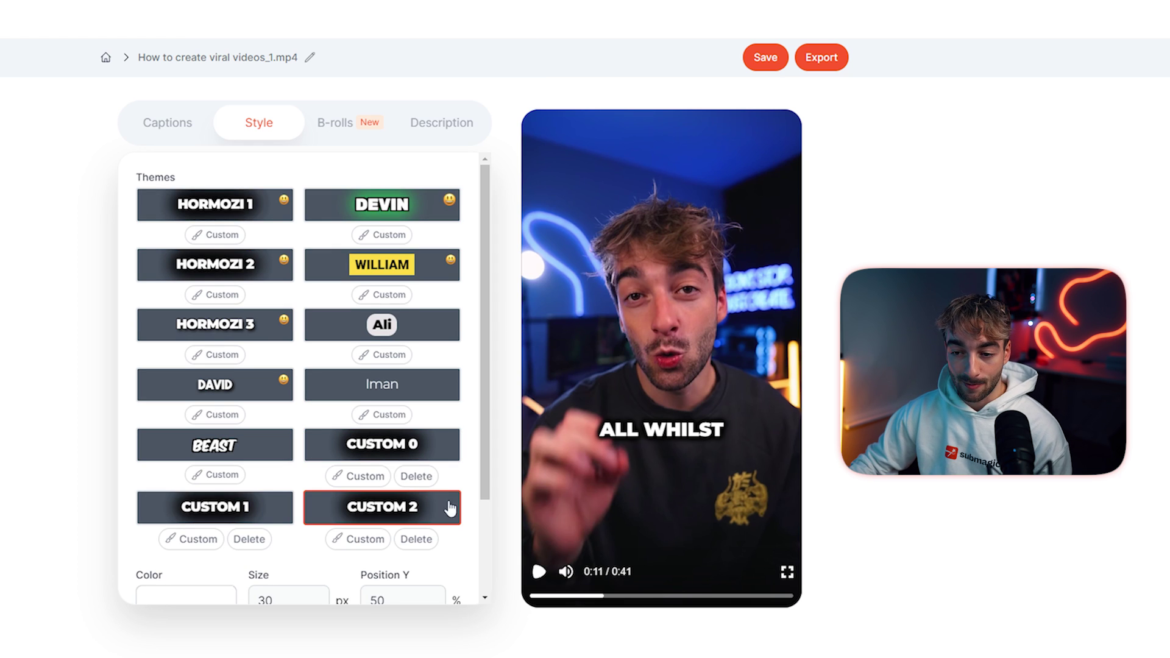
pyautogui.scroll(-1, 451, 530)
pyautogui.scroll(1, 452, 530)
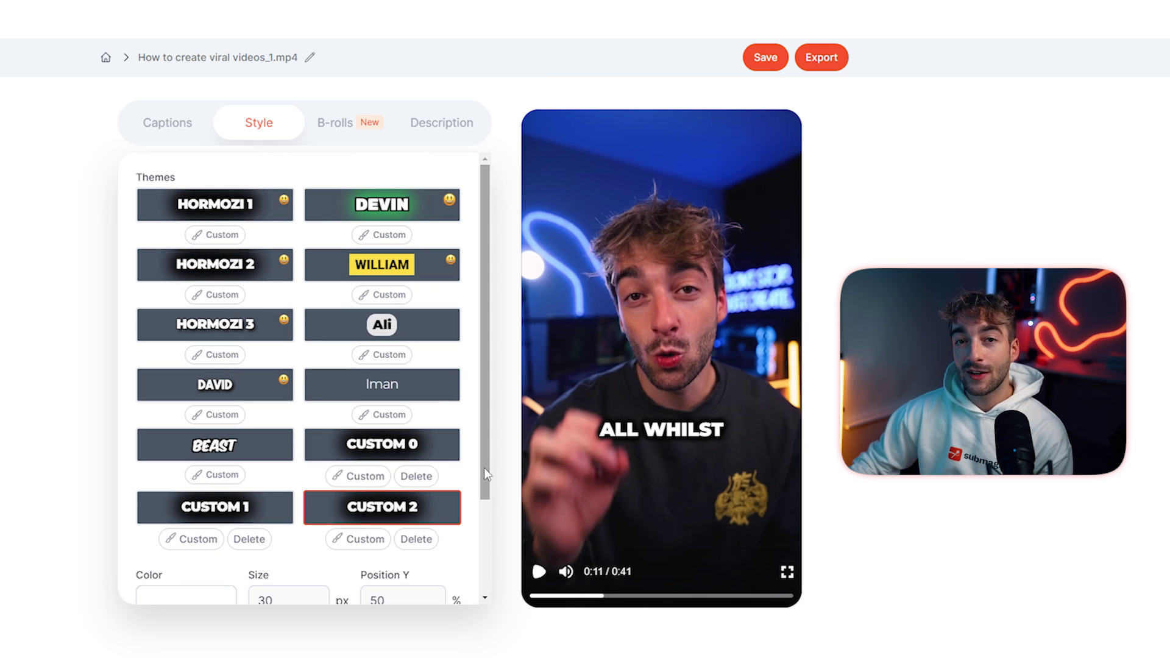
pyautogui.click(540, 576)
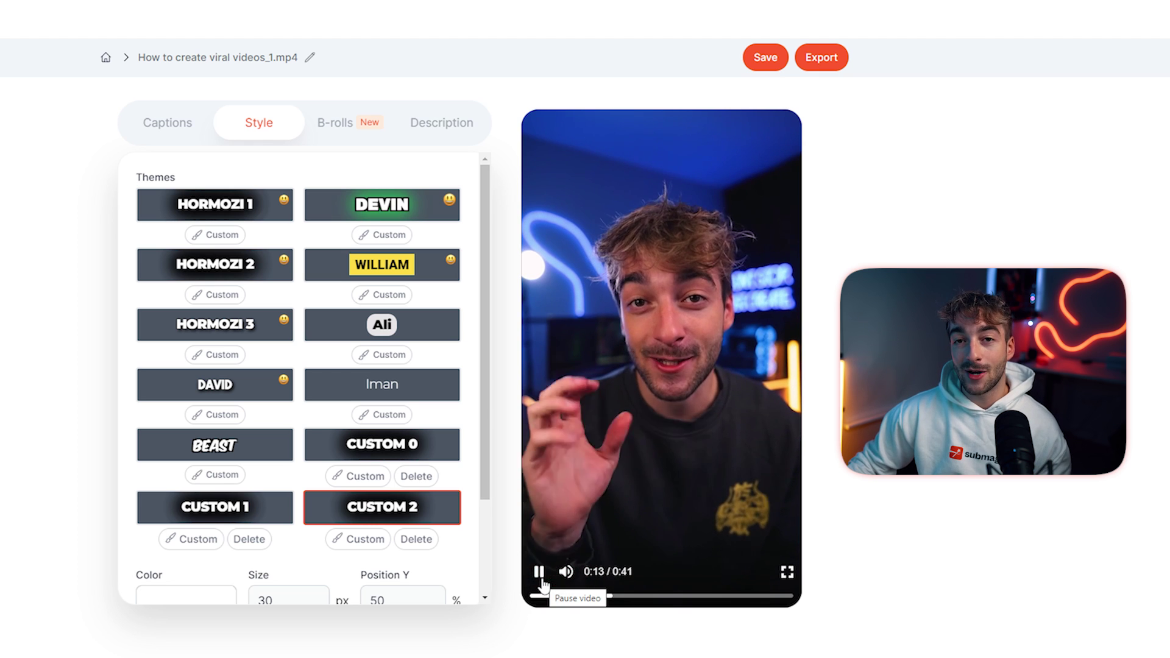
pyautogui.click(541, 576)
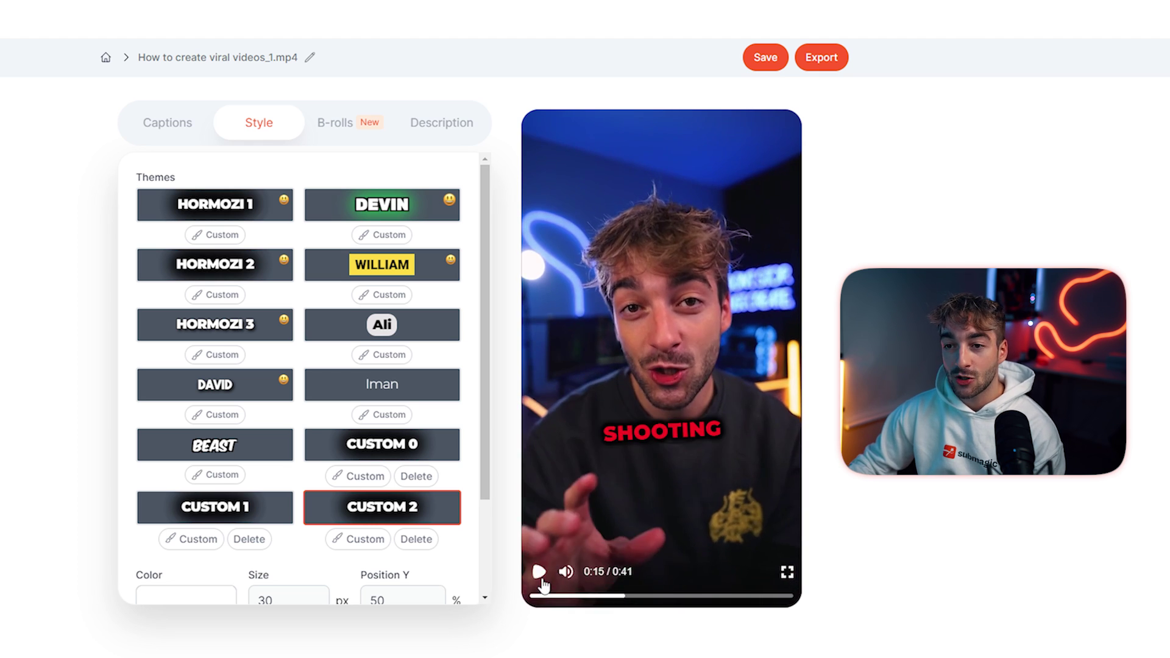
pyautogui.click(341, 124)
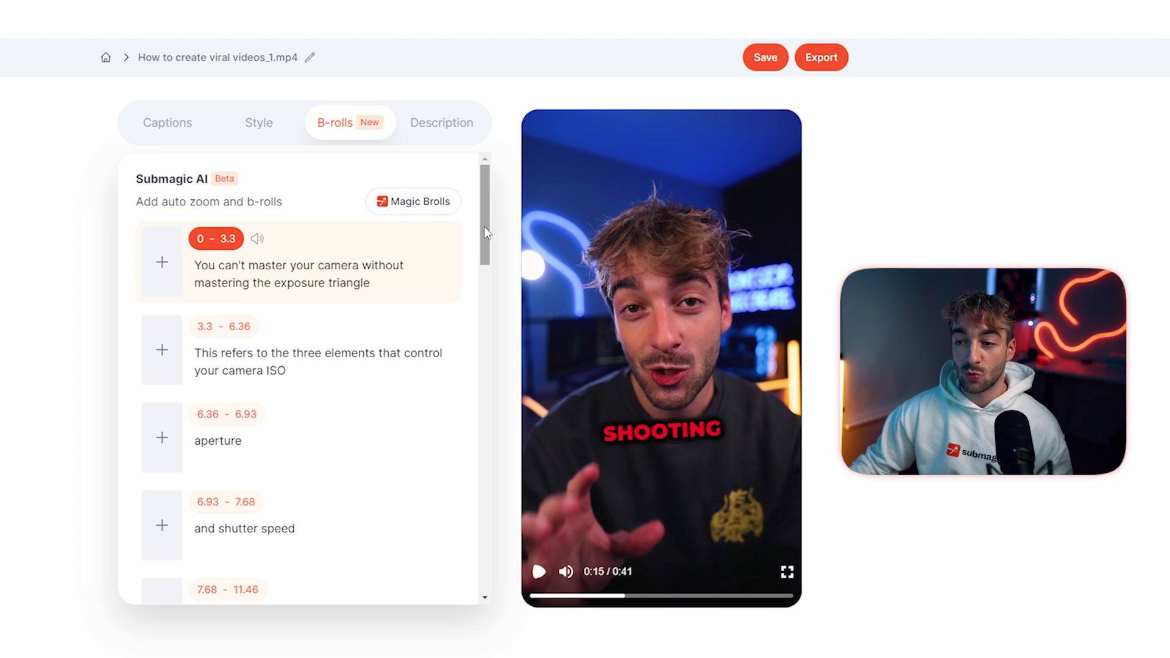
# Apply a stock camera-on-wood clip from an 'aperture' search as B-roll on the aperture line.
pyautogui.moveTo(484, 225); pyautogui.dragTo(487, 252)
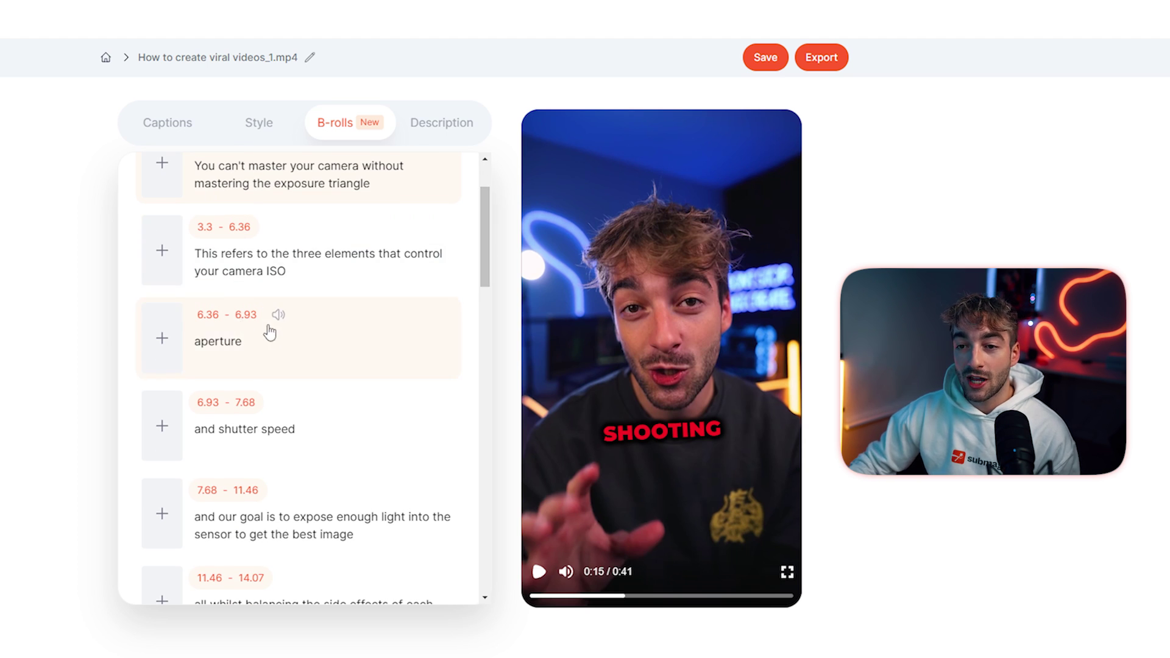
pyautogui.scroll(3, 272, 335)
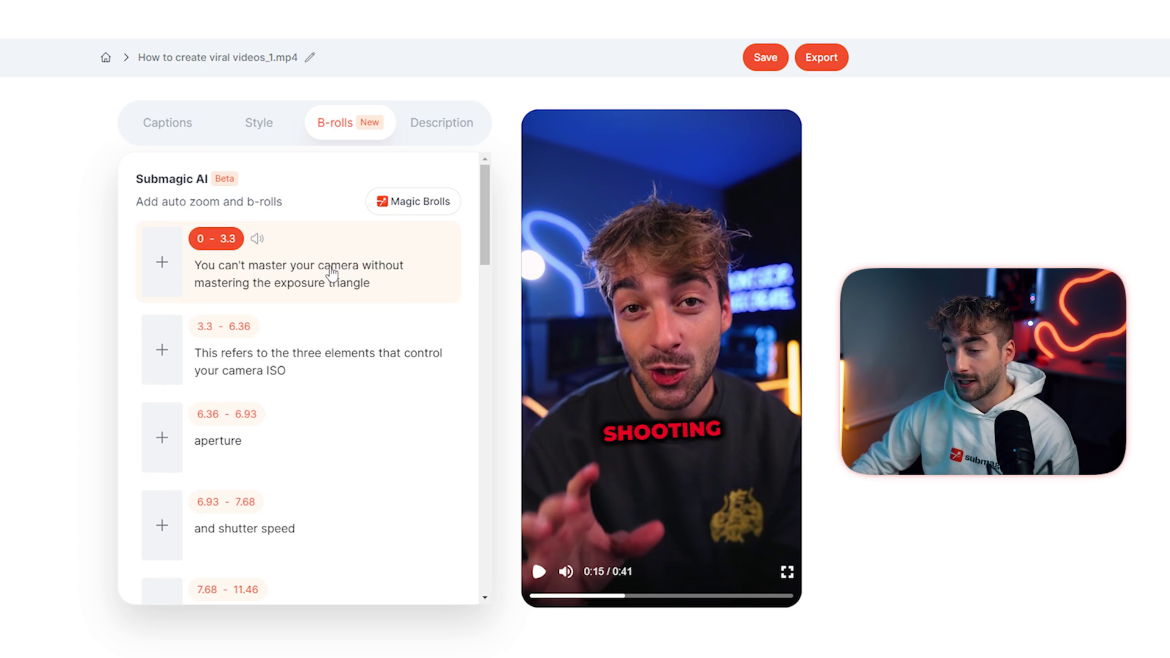
pyautogui.scroll(-2, 332, 274)
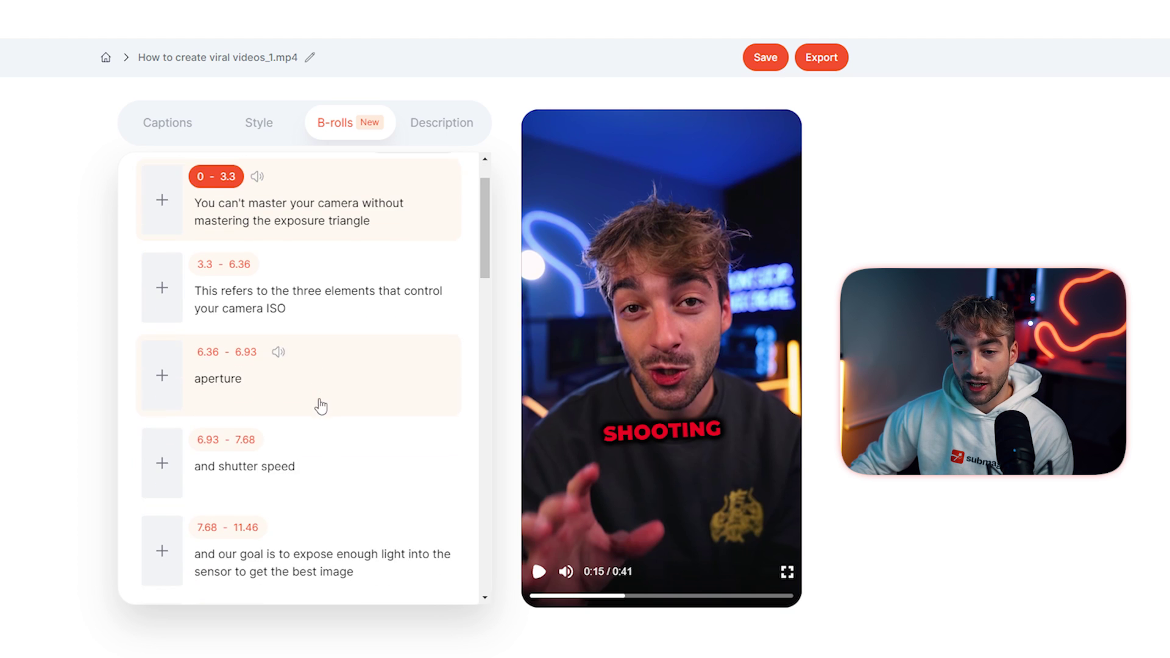
pyautogui.click(217, 373)
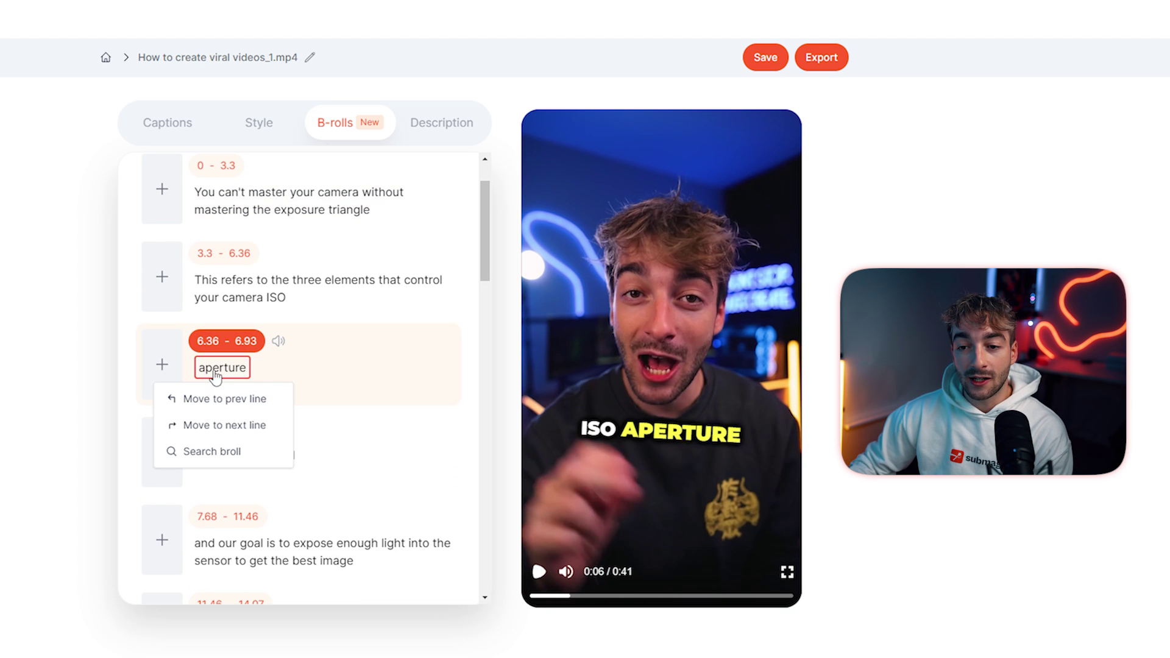
pyautogui.click(199, 458)
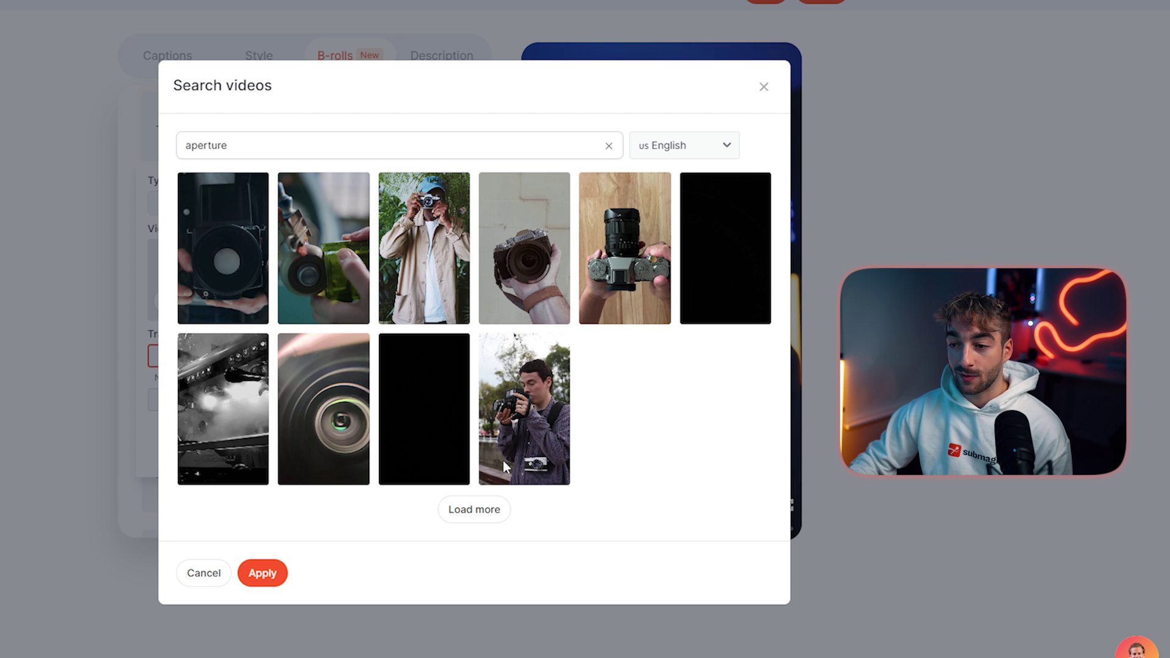
pyautogui.click(610, 275)
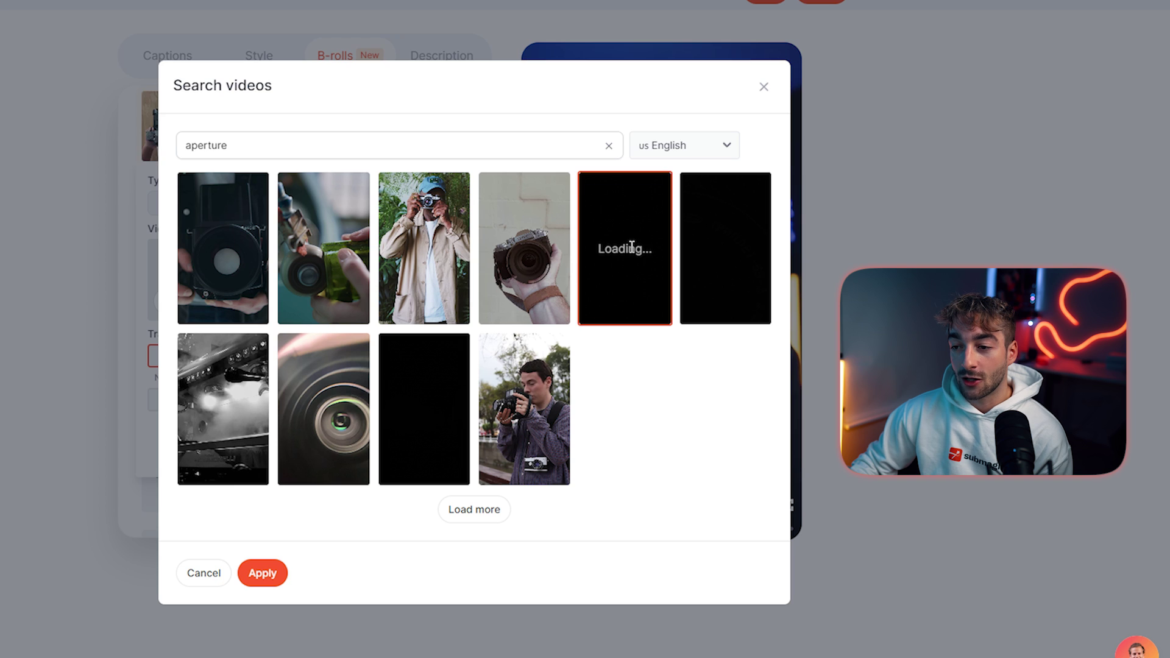
pyautogui.click(259, 576)
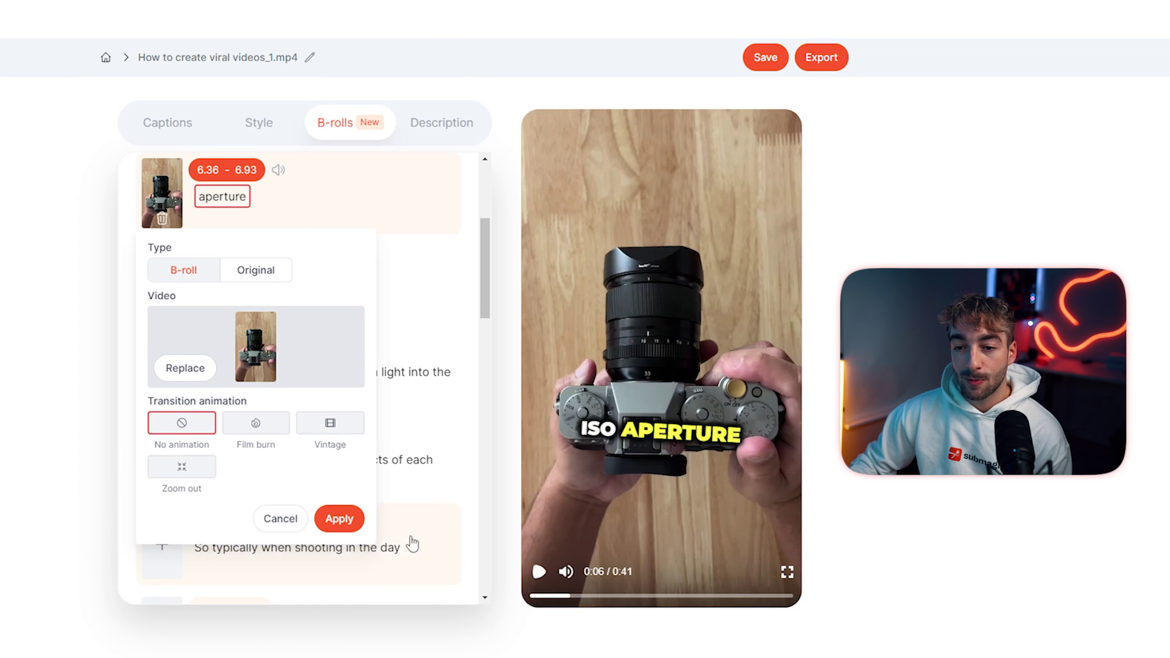
# Try Film burn and Vintage, then give the aperture B-roll a Zoom out transition.
pyautogui.click(258, 426)
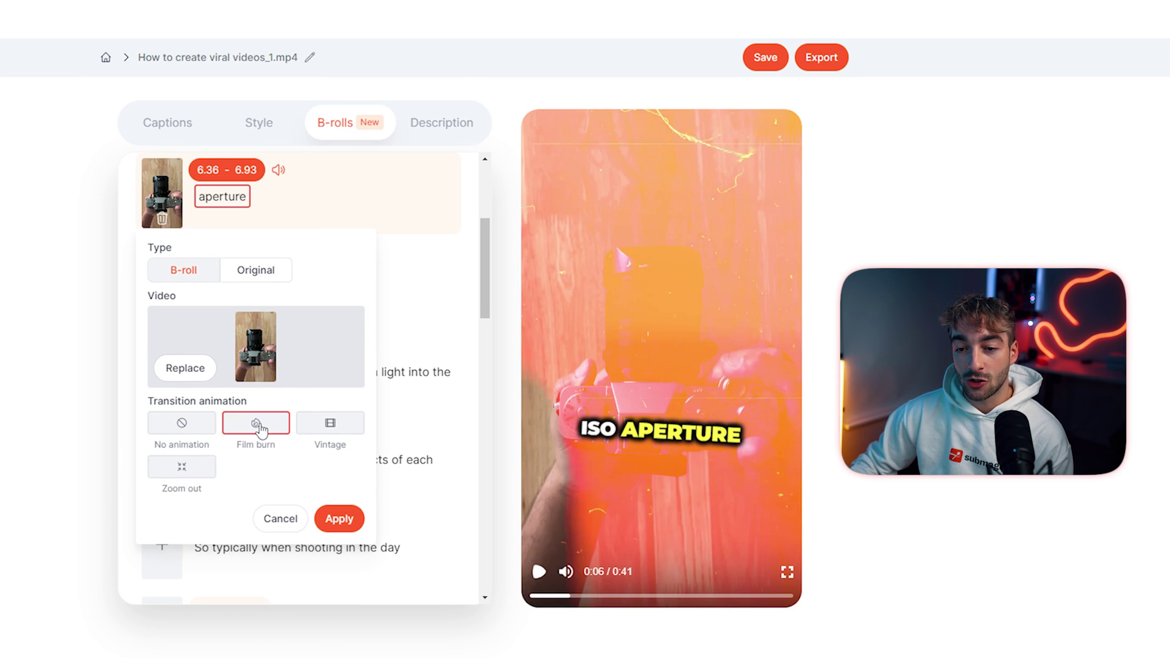
pyautogui.click(182, 430)
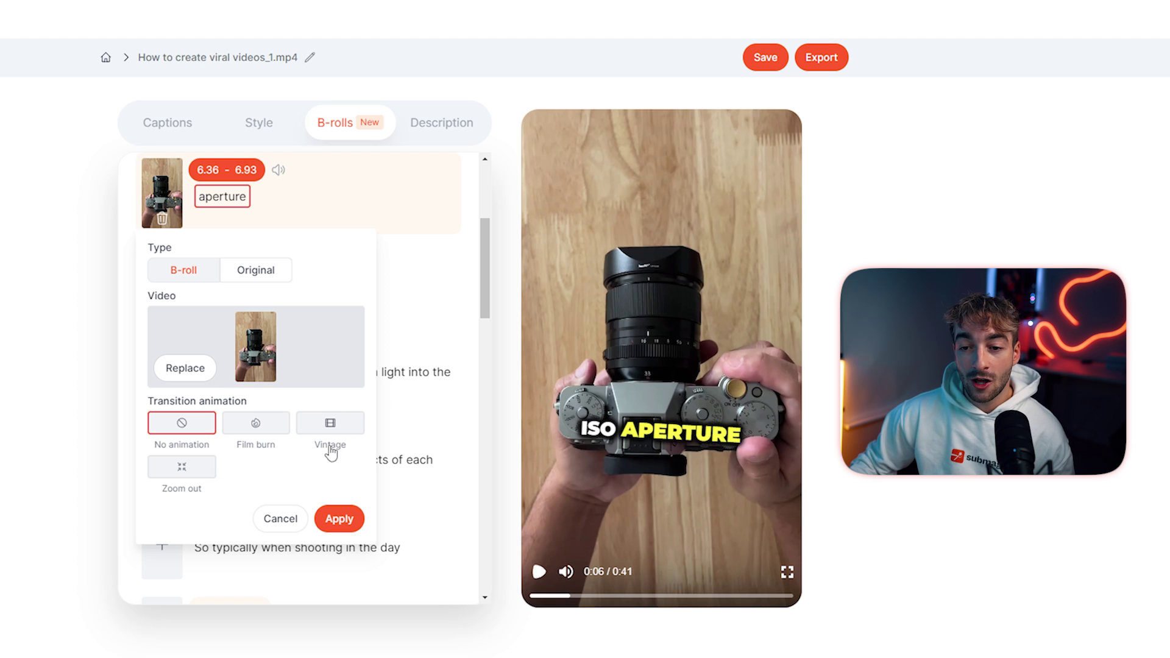
pyautogui.click(256, 426)
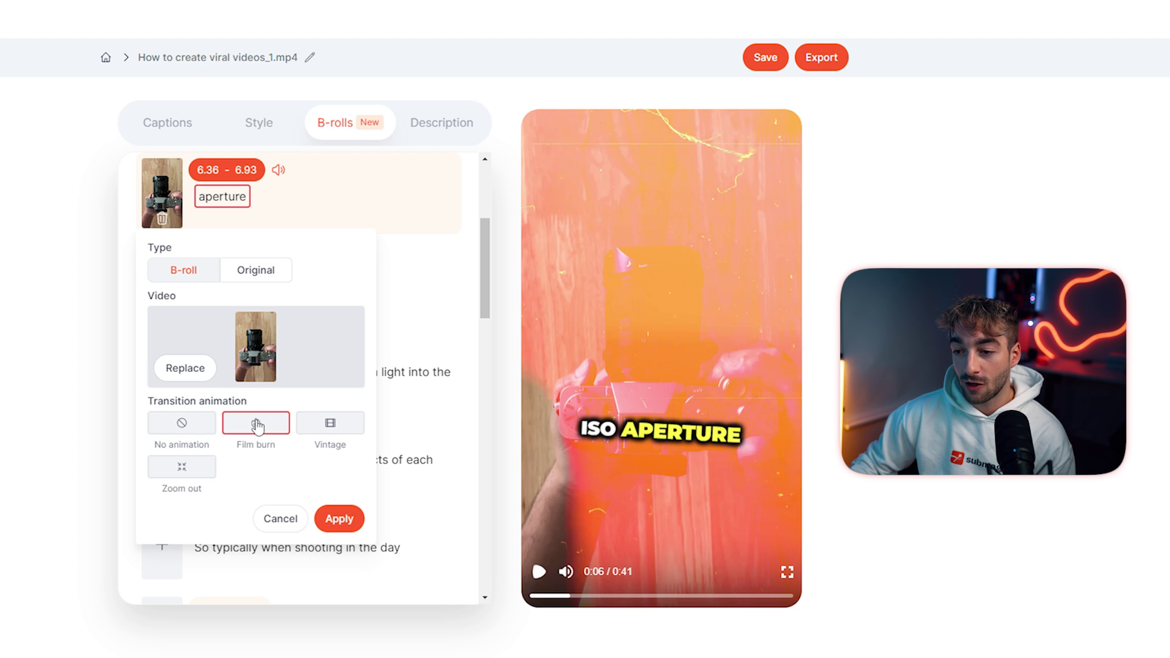
pyautogui.click(349, 434)
pyautogui.click(187, 473)
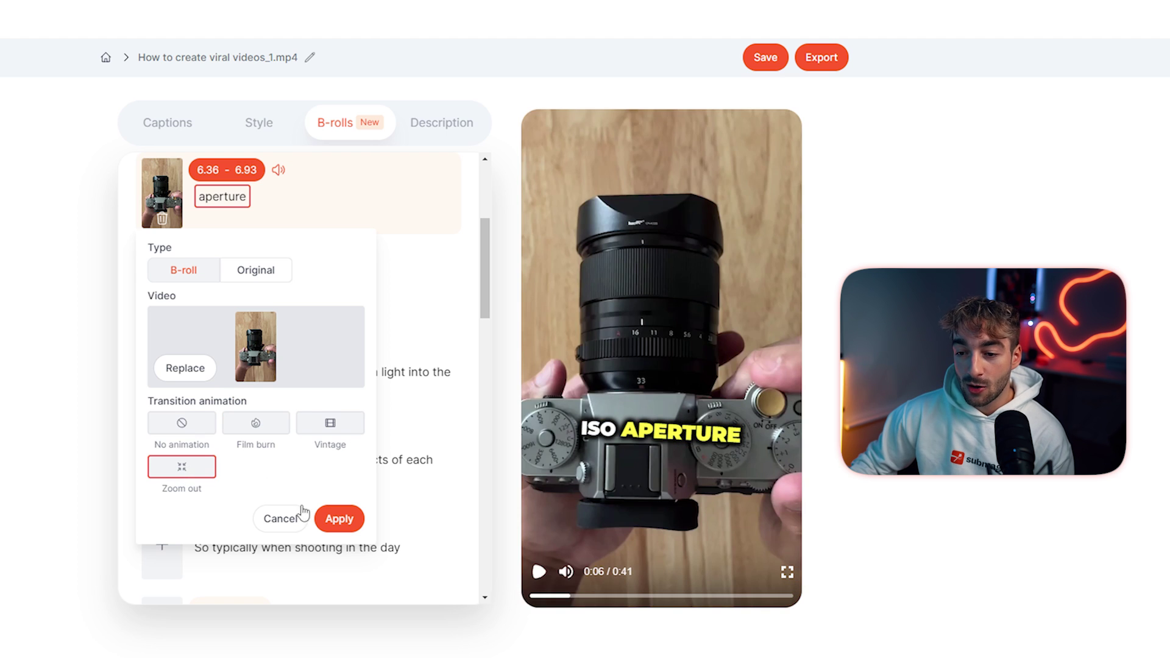
pyautogui.click(342, 519)
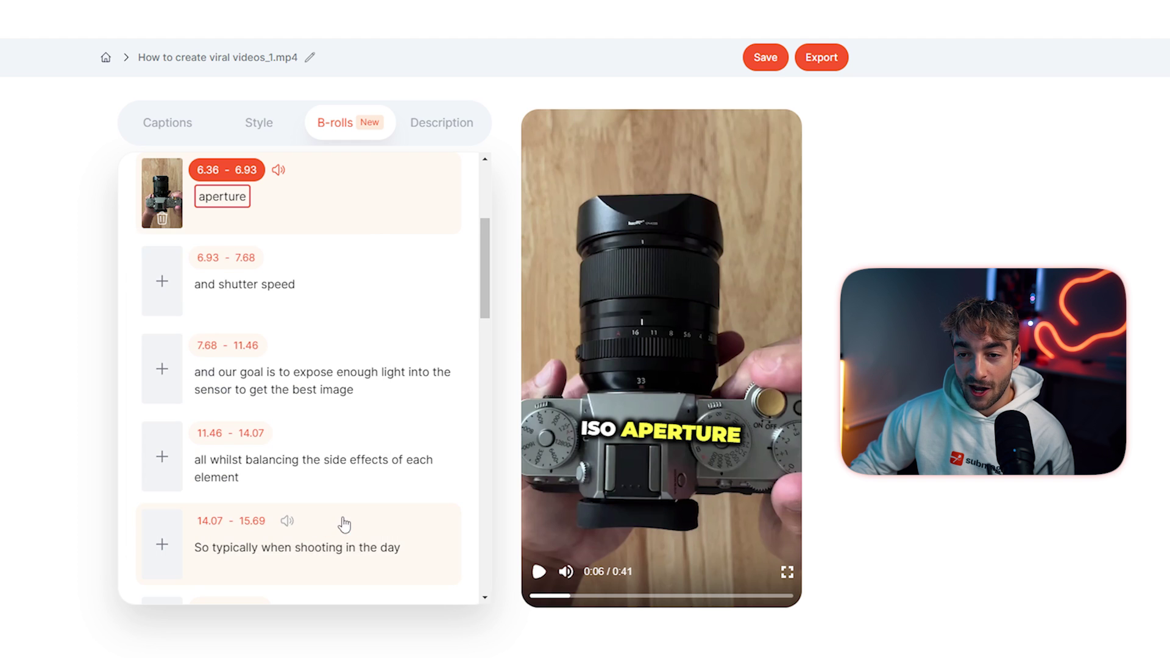
# Preview the video from the 3.3–6.36 line and open the aperture B-roll's settings.
pyautogui.scroll(2, 298, 275)
pyautogui.click(298, 274)
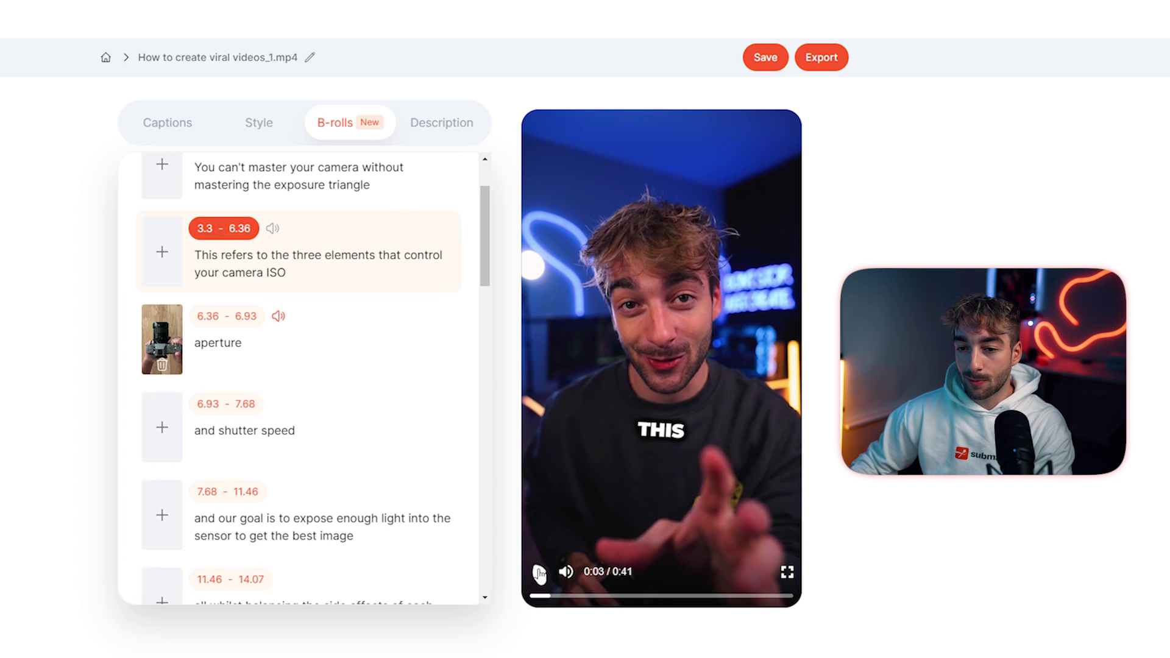
pyautogui.click(539, 572)
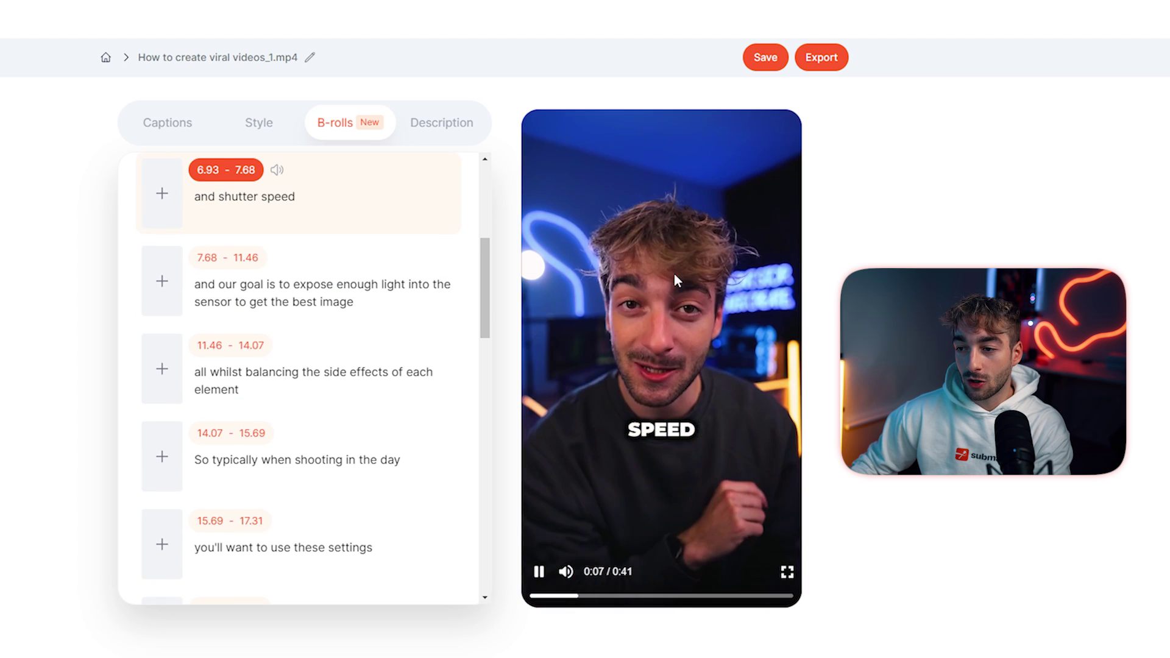
pyautogui.scroll(3, 344, 406)
pyautogui.click(344, 406)
pyautogui.scroll(1, 345, 406)
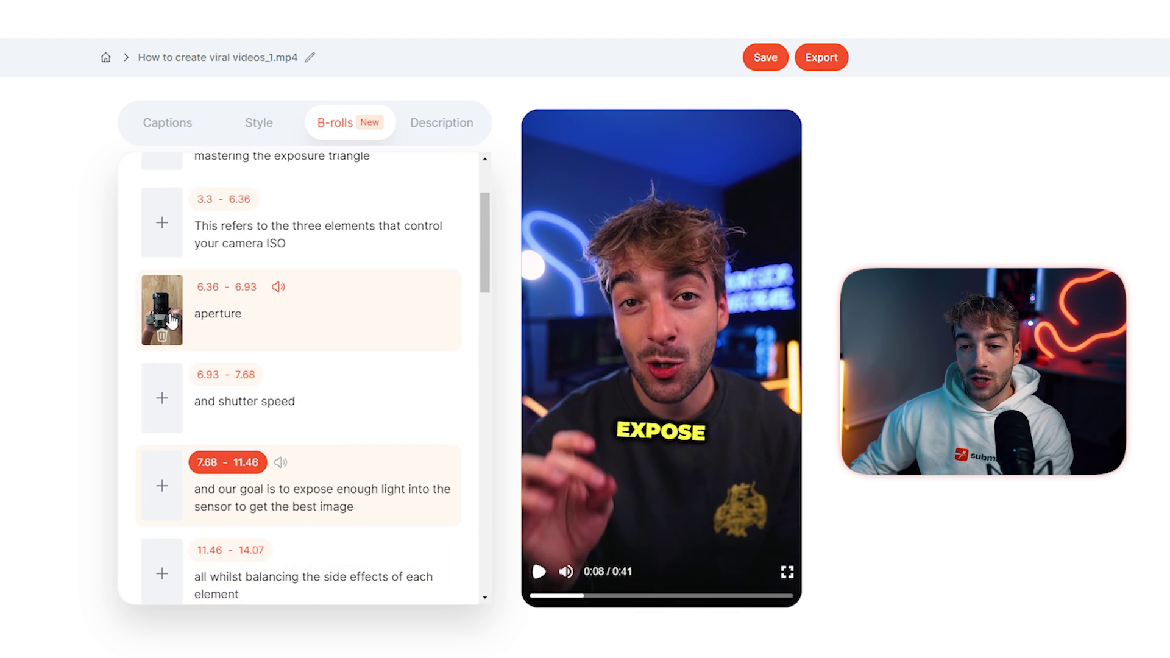
pyautogui.click(168, 311)
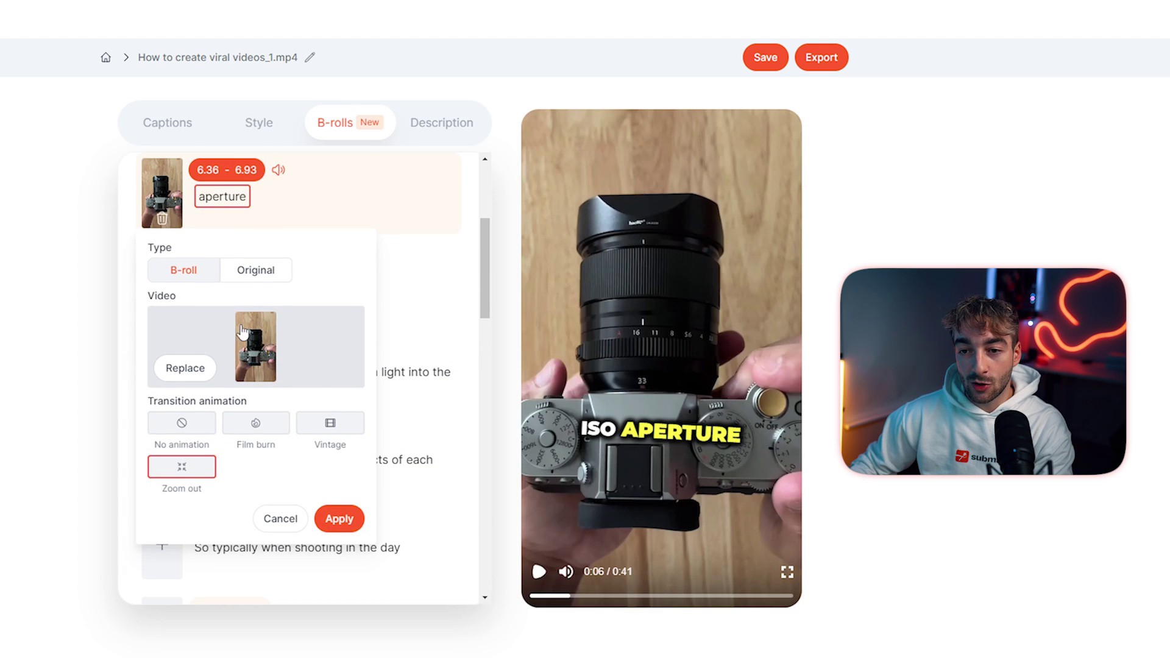
# Change the aperture B-roll's end time from 6.93 to 8 seconds.
pyautogui.click(247, 174)
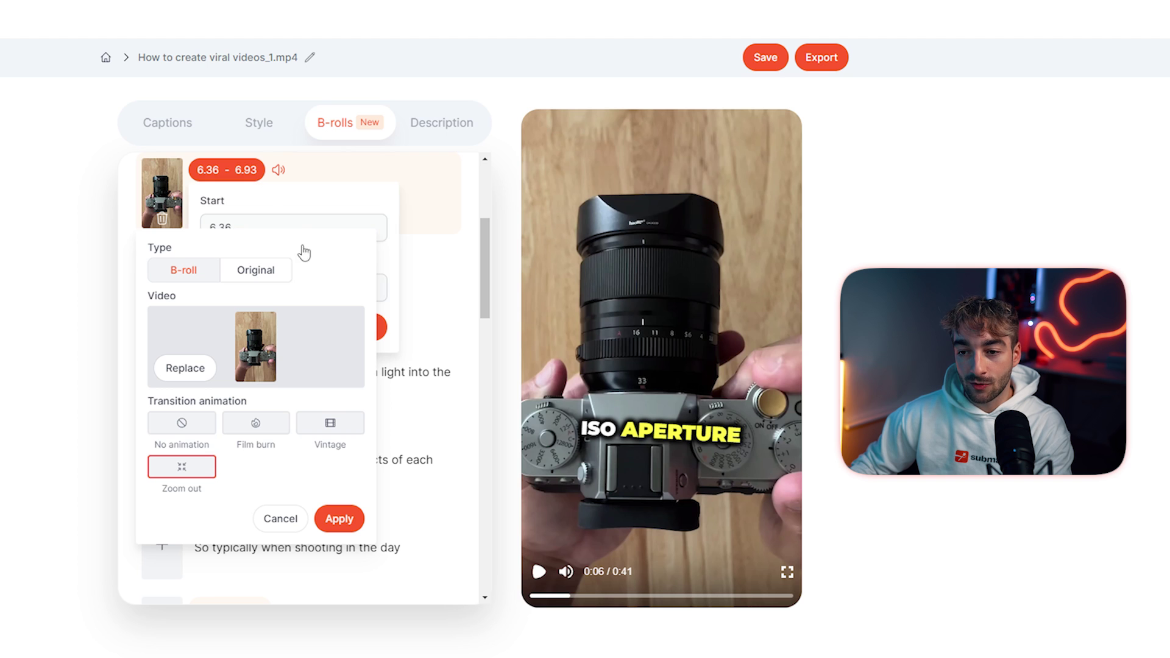
pyautogui.click(339, 518)
pyautogui.doubleClick(203, 288)
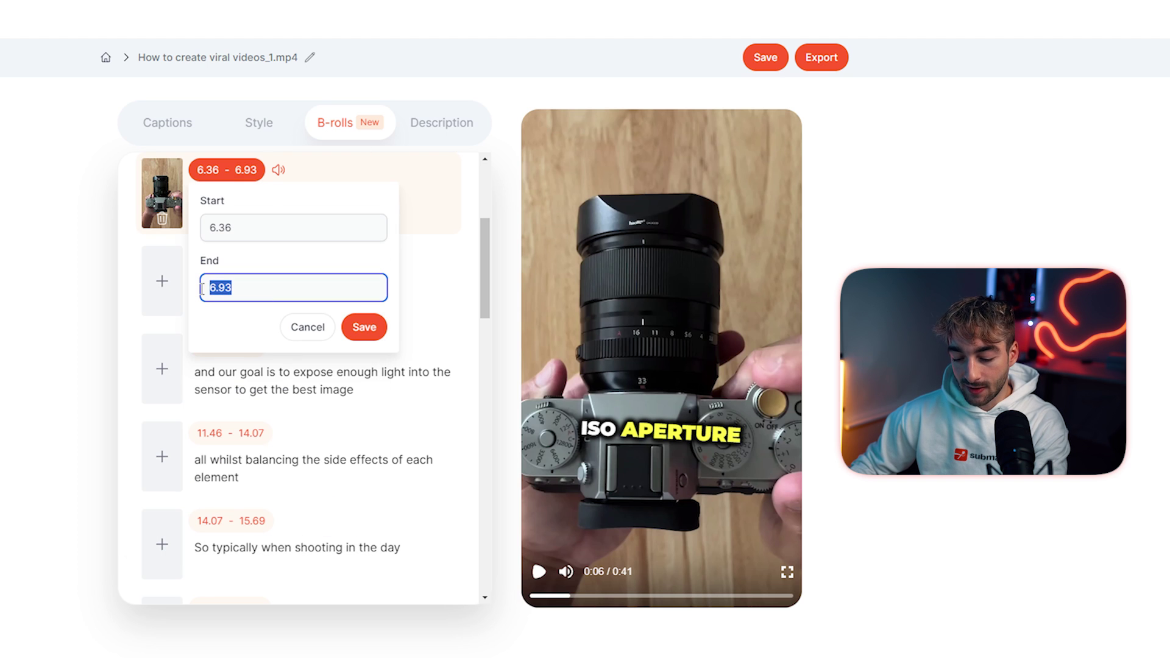
pyautogui.write('8')
pyautogui.click(360, 327)
# Preview the video from the ISO line up to the sensor line.
pyautogui.scroll(3, 353, 329)
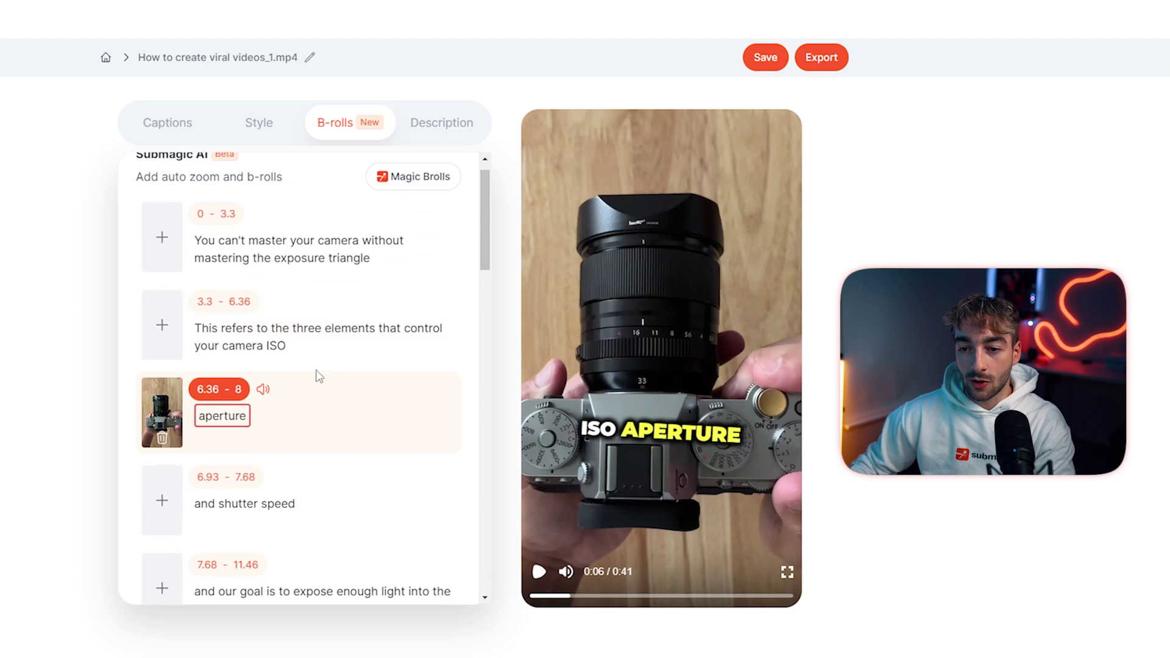
pyautogui.click(280, 347)
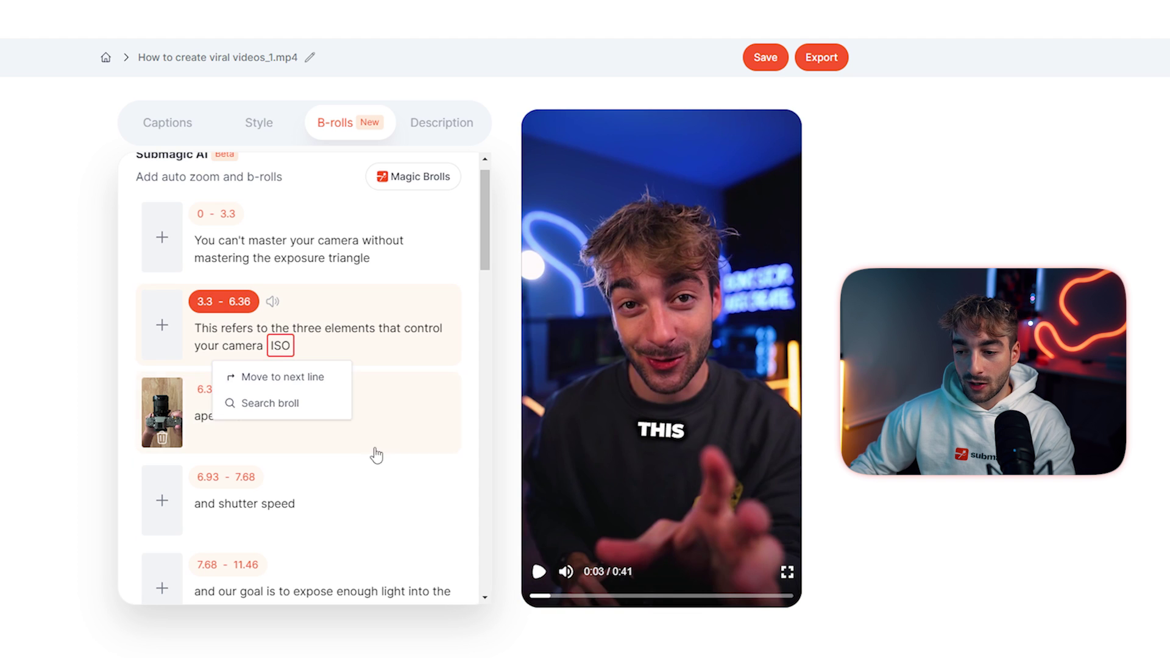
pyautogui.click(538, 576)
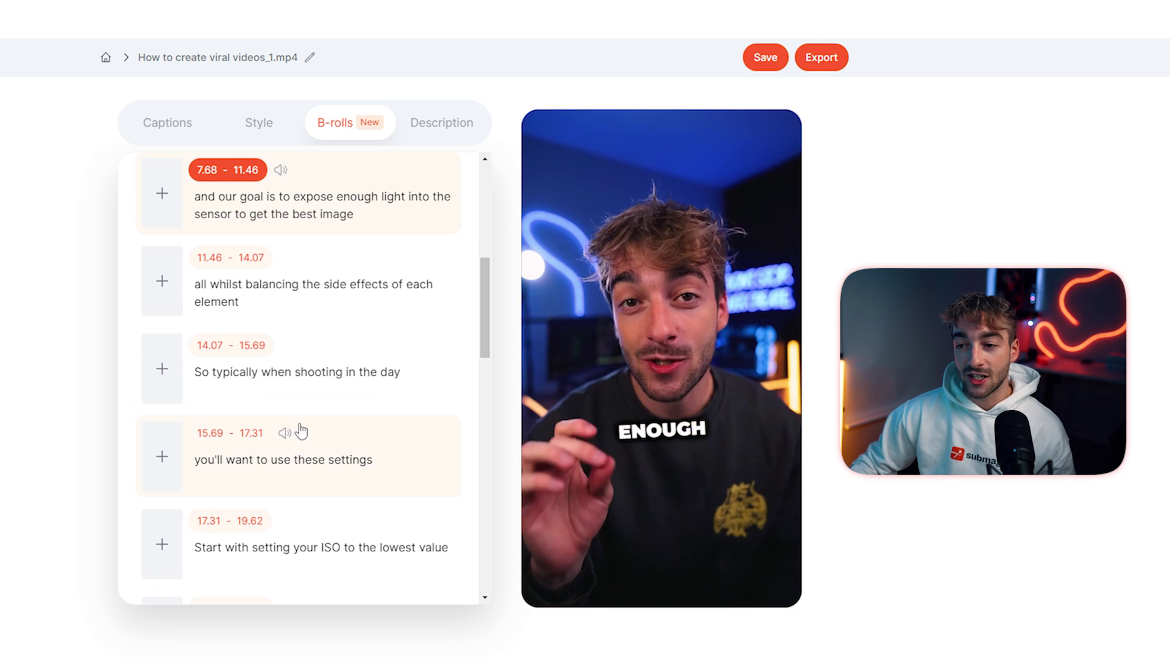
pyautogui.click(539, 571)
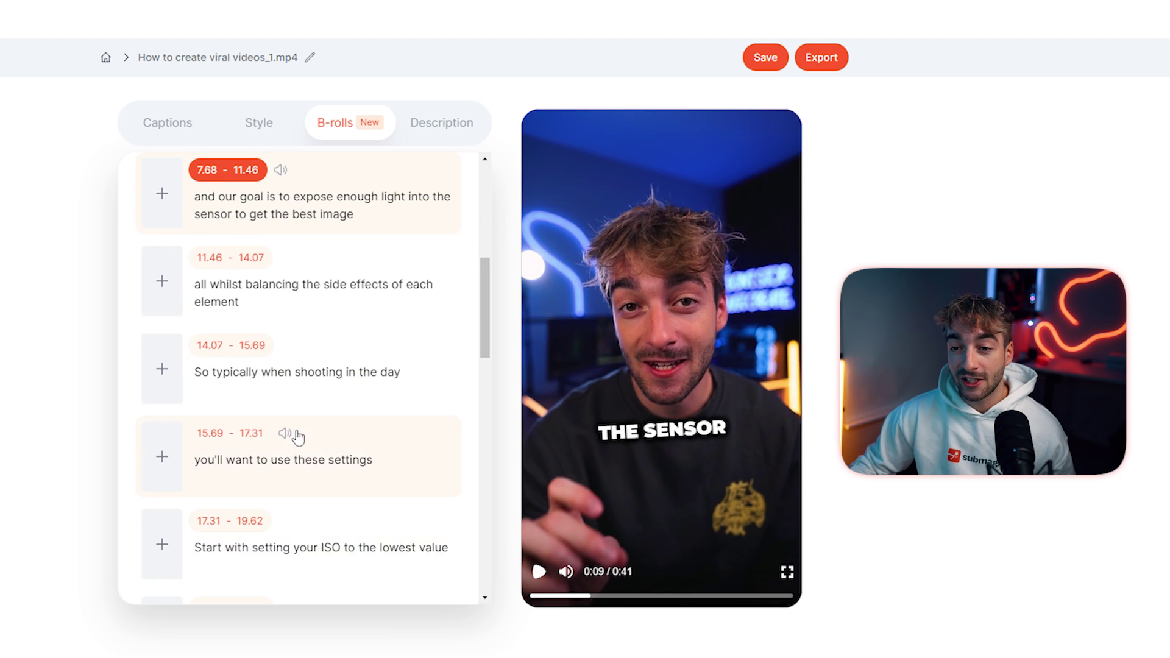
pyautogui.scroll(6, 297, 437)
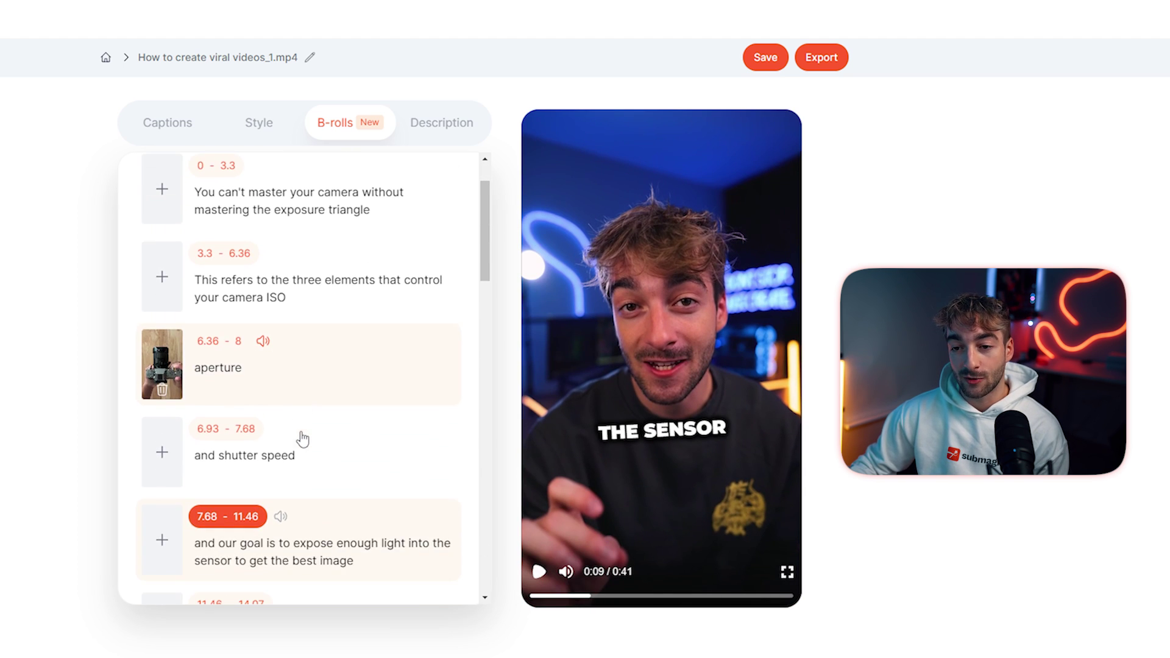
# Raise the aperture line's Whoosh Long sound volume and start a B-roll on the 'For me' line.
pyautogui.click(264, 342)
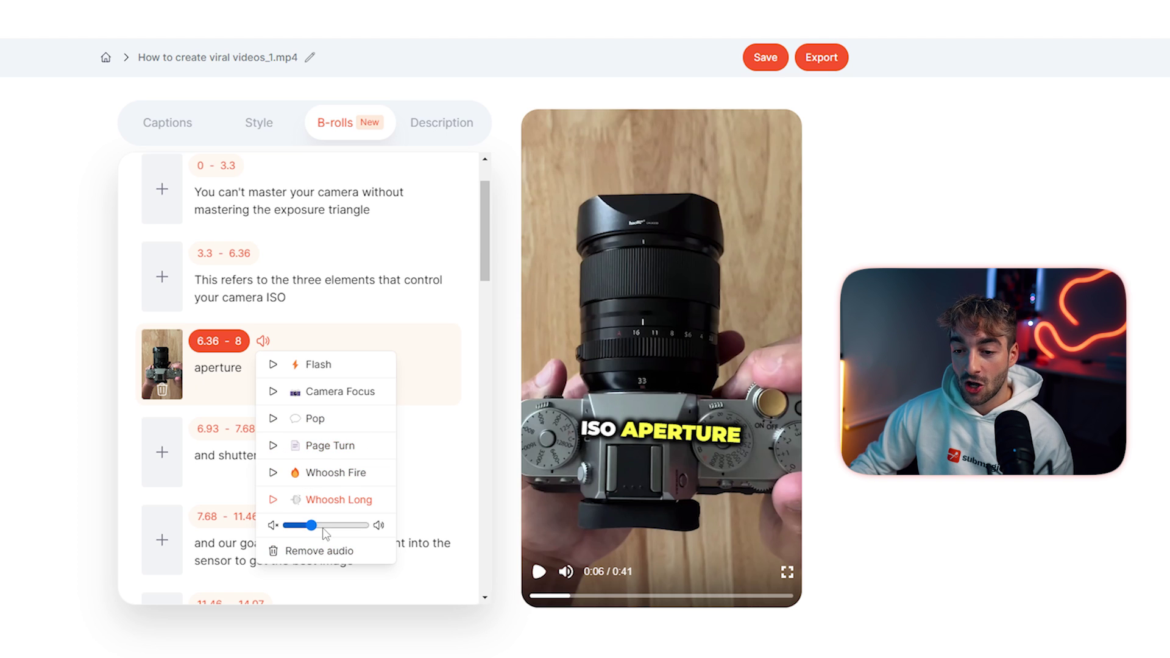
pyautogui.moveTo(312, 526)
pyautogui.mouseDown()
pyautogui.moveTo(356, 530)
pyautogui.moveTo(323, 541)
pyautogui.mouseUp()
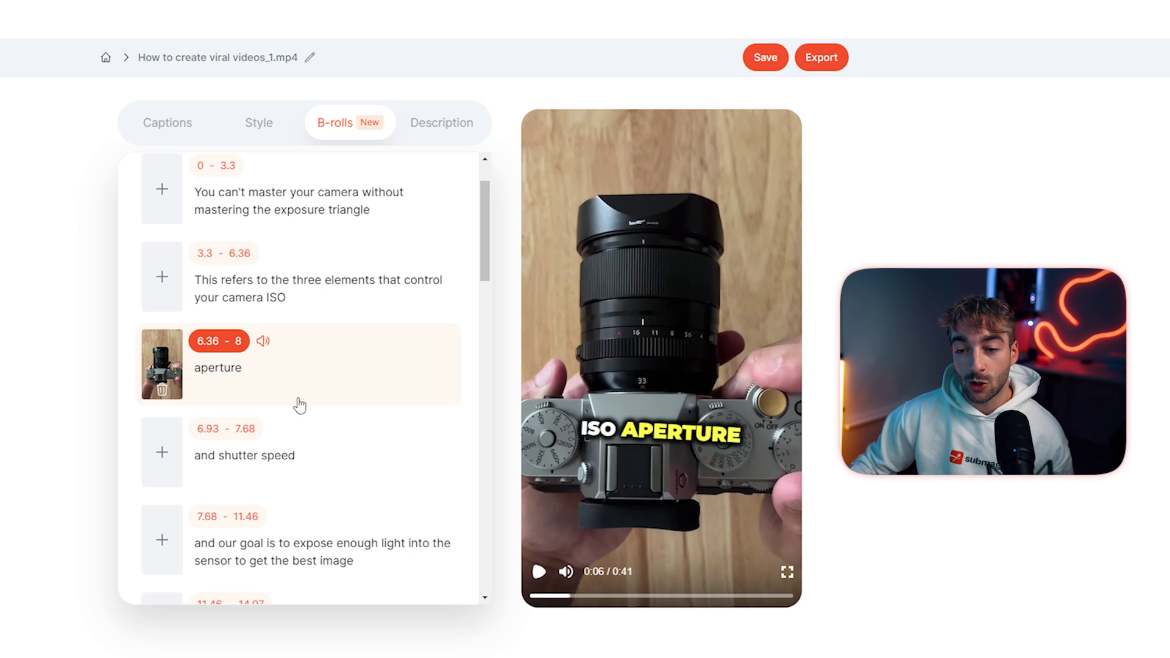
pyautogui.moveTo(485, 250); pyautogui.dragTo(482, 393)
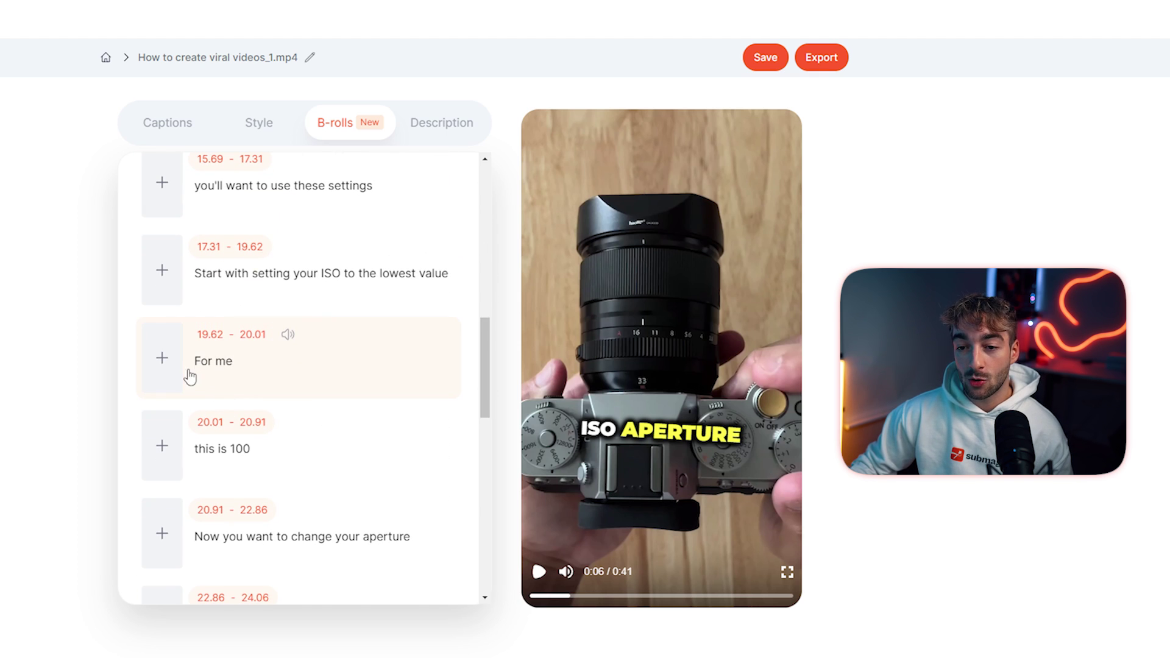
pyautogui.click(259, 381)
pyautogui.click(171, 367)
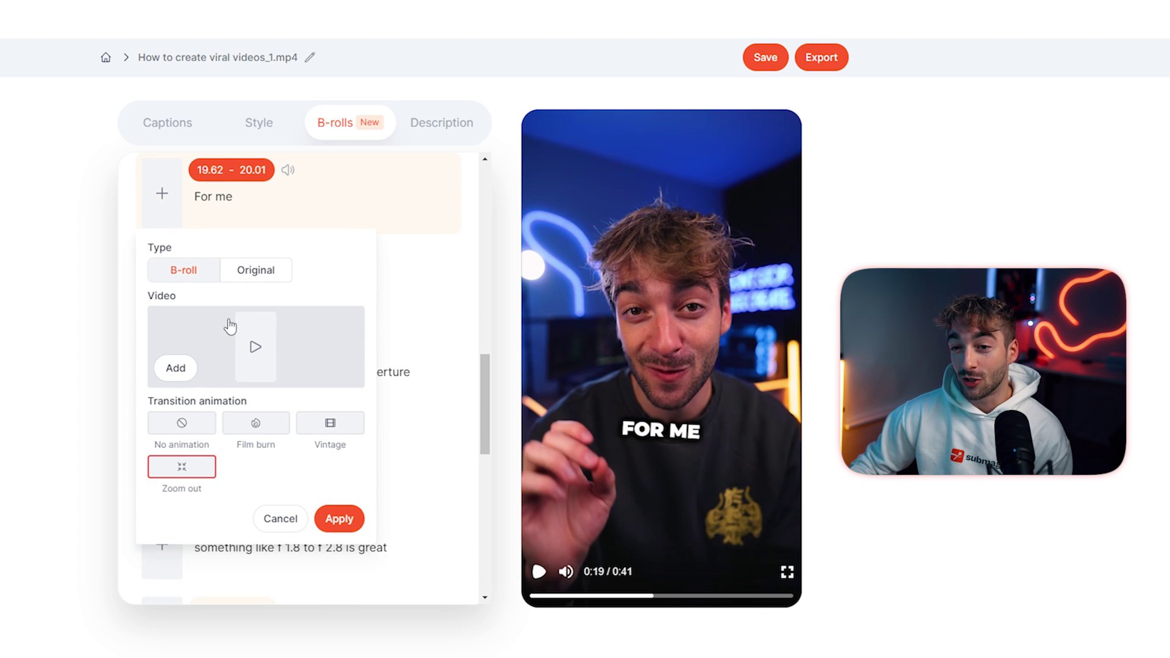
# Use the original footage with a Progressive zoom as the 'For me' line's B-roll.
pyautogui.click(241, 275)
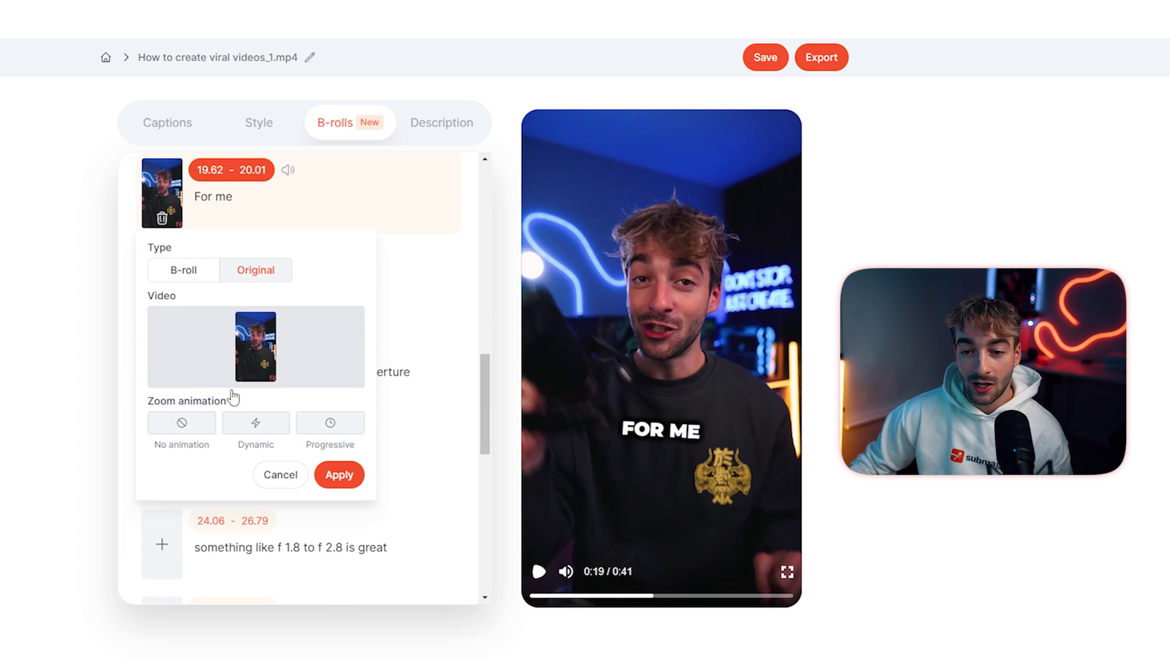
pyautogui.click(187, 426)
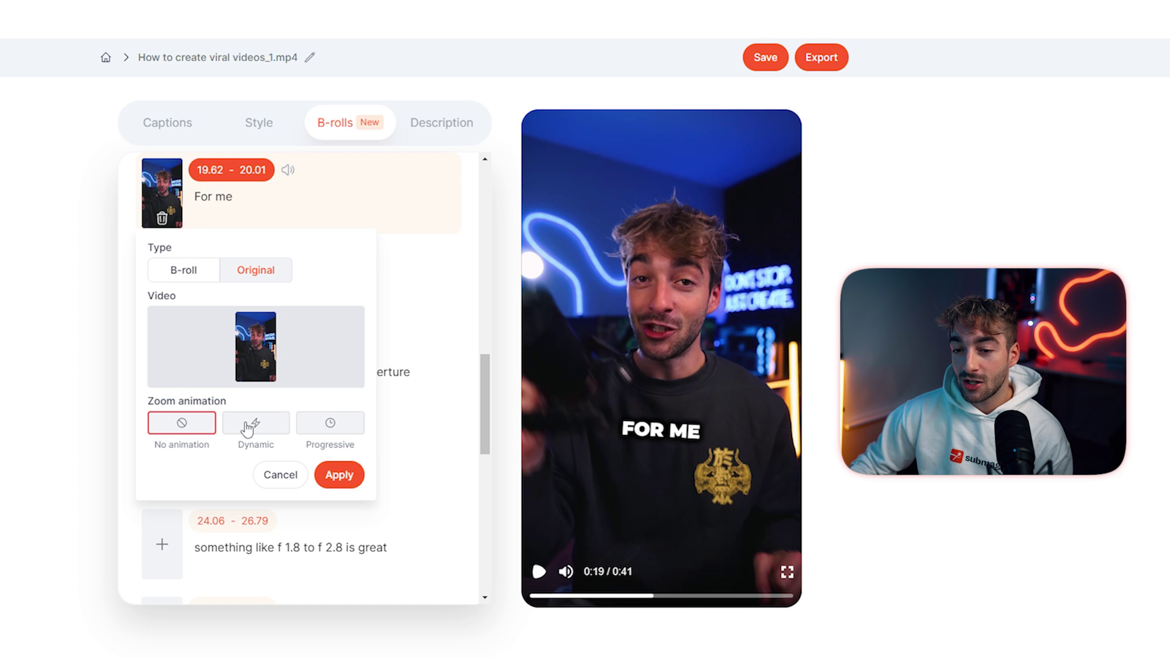
pyautogui.click(255, 427)
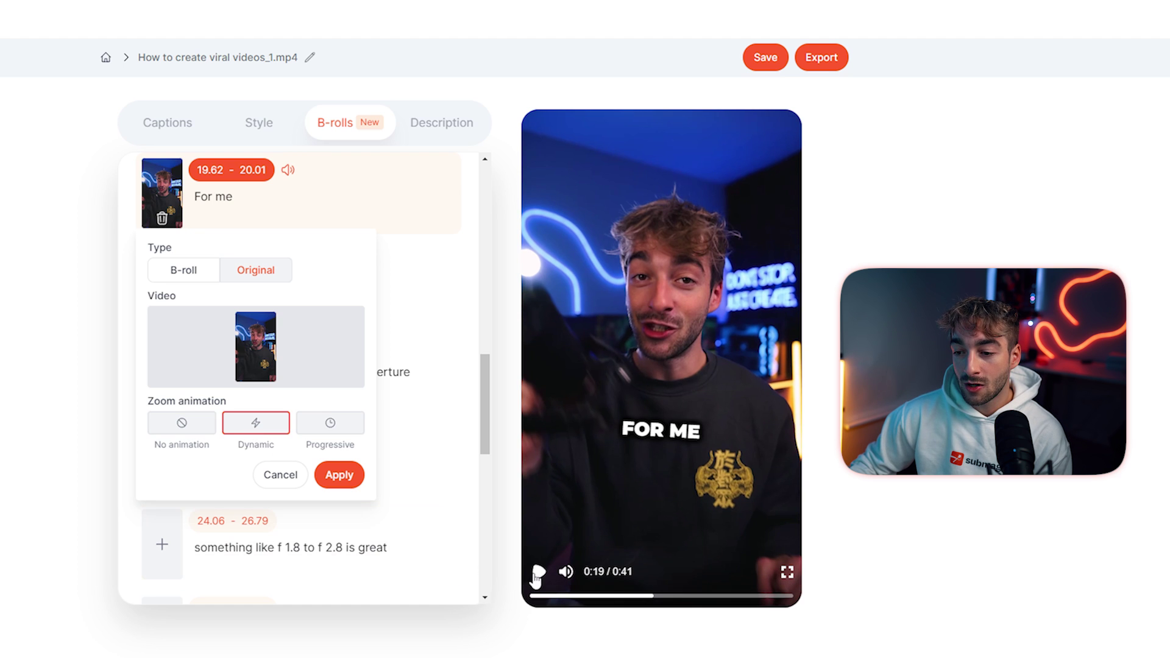
pyautogui.click(338, 475)
pyautogui.scroll(3, 222, 347)
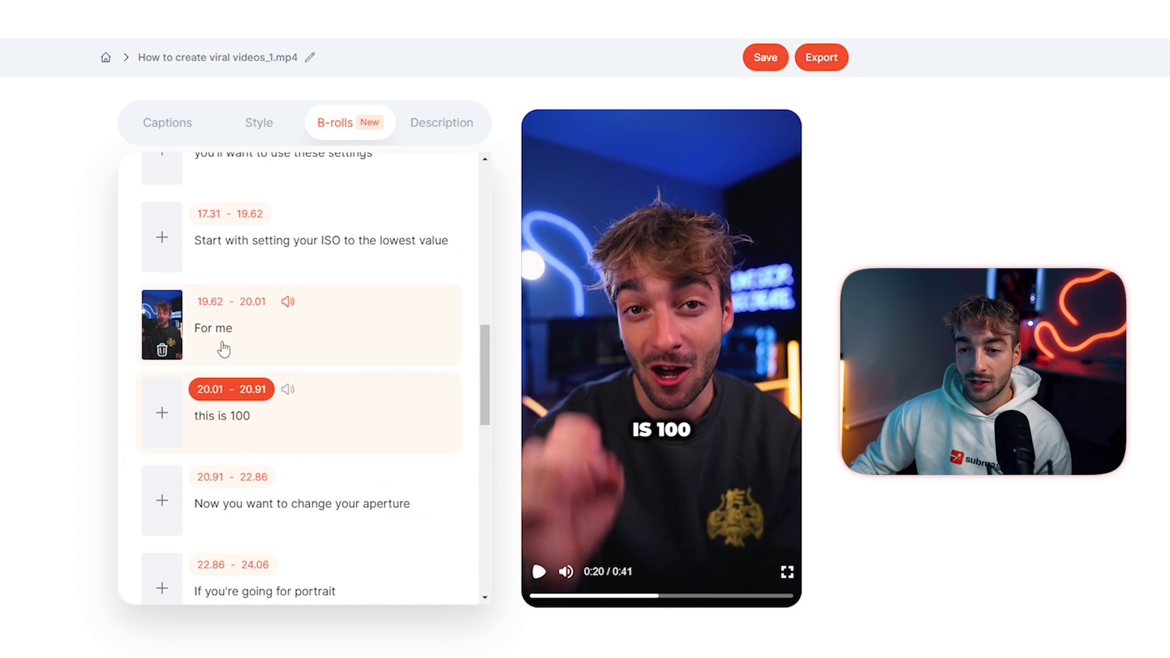
pyautogui.click(171, 323)
pyautogui.click(333, 427)
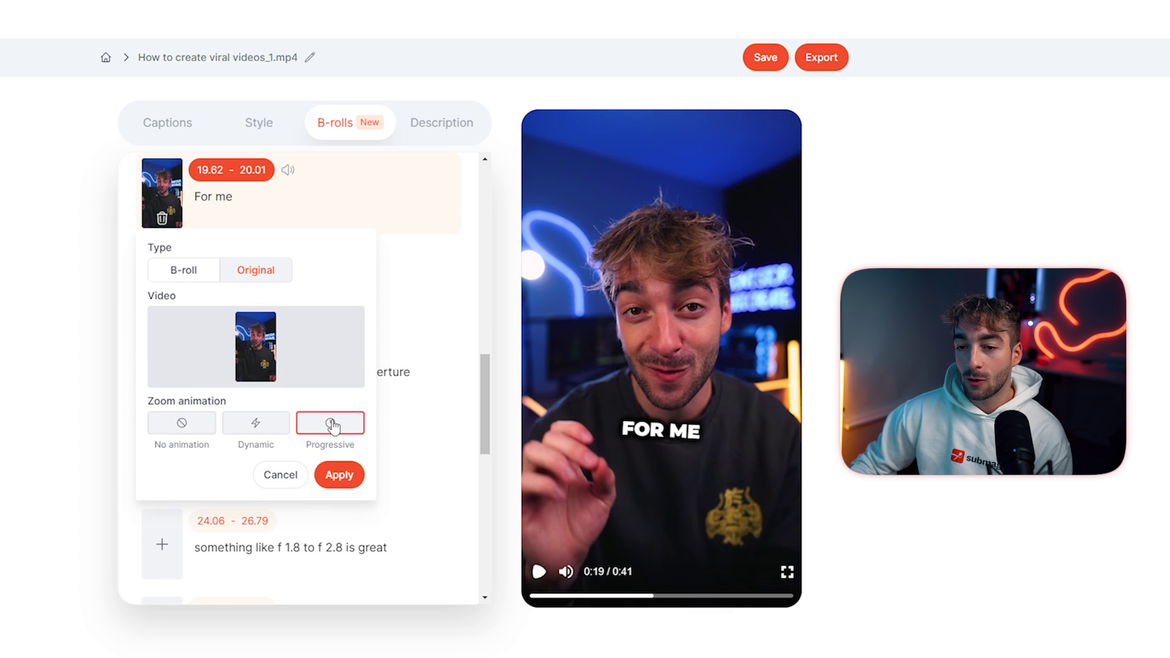
pyautogui.click(538, 573)
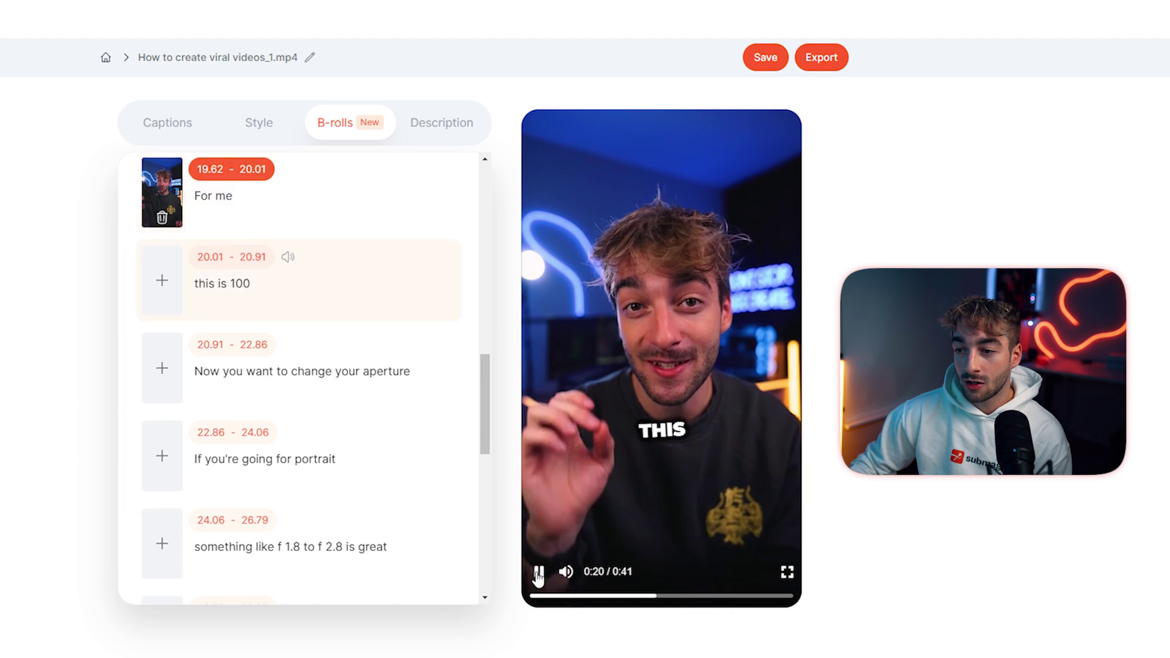
pyautogui.click(537, 573)
pyautogui.scroll(3, 410, 473)
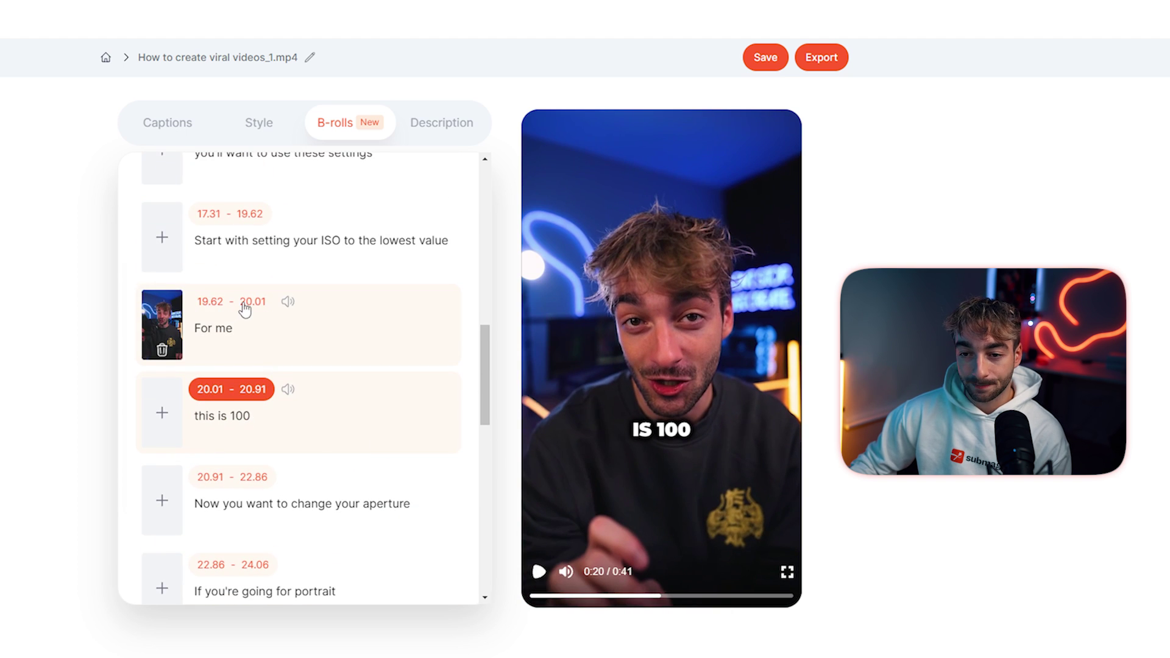
# Extend the 'For me' clip's end time from 20.01 to 22 seconds and preview it.
pyautogui.click(244, 305)
pyautogui.click(280, 419)
pyautogui.moveTo(279, 419); pyautogui.dragTo(201, 420)
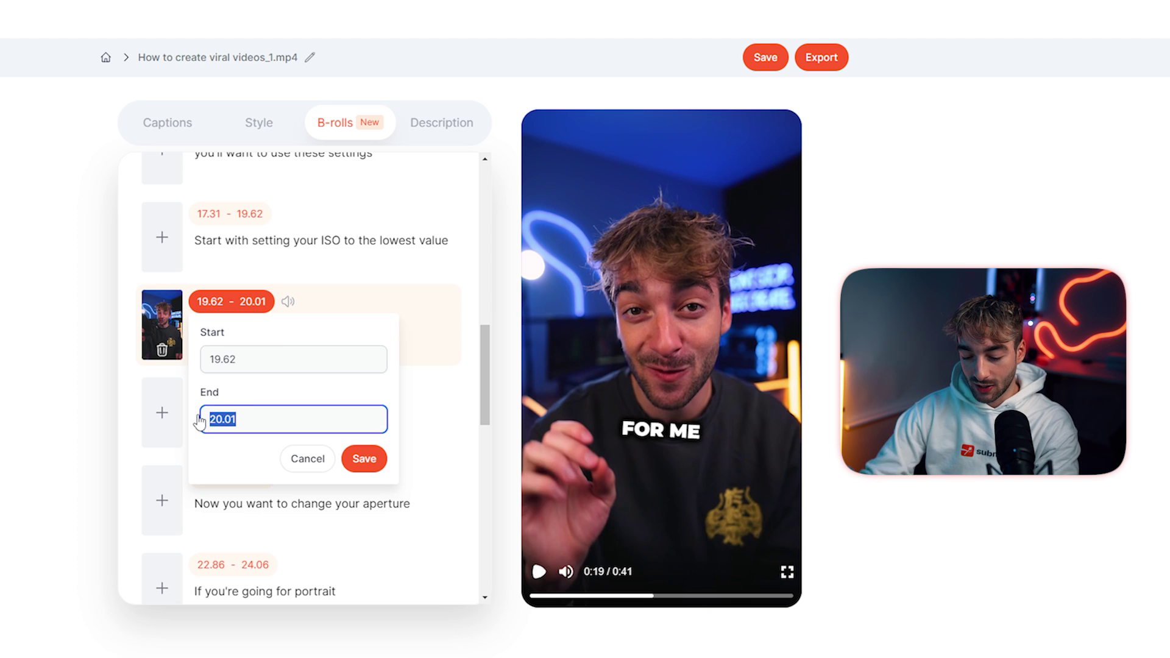
pyautogui.write('22')
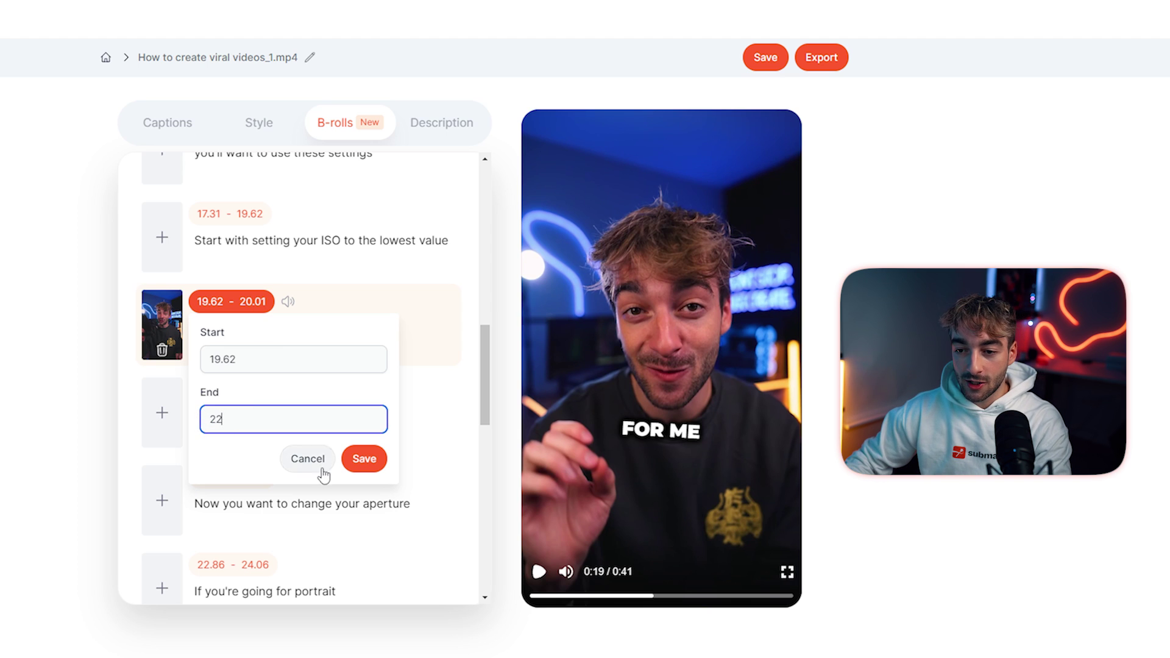
pyautogui.click(365, 462)
pyautogui.click(281, 336)
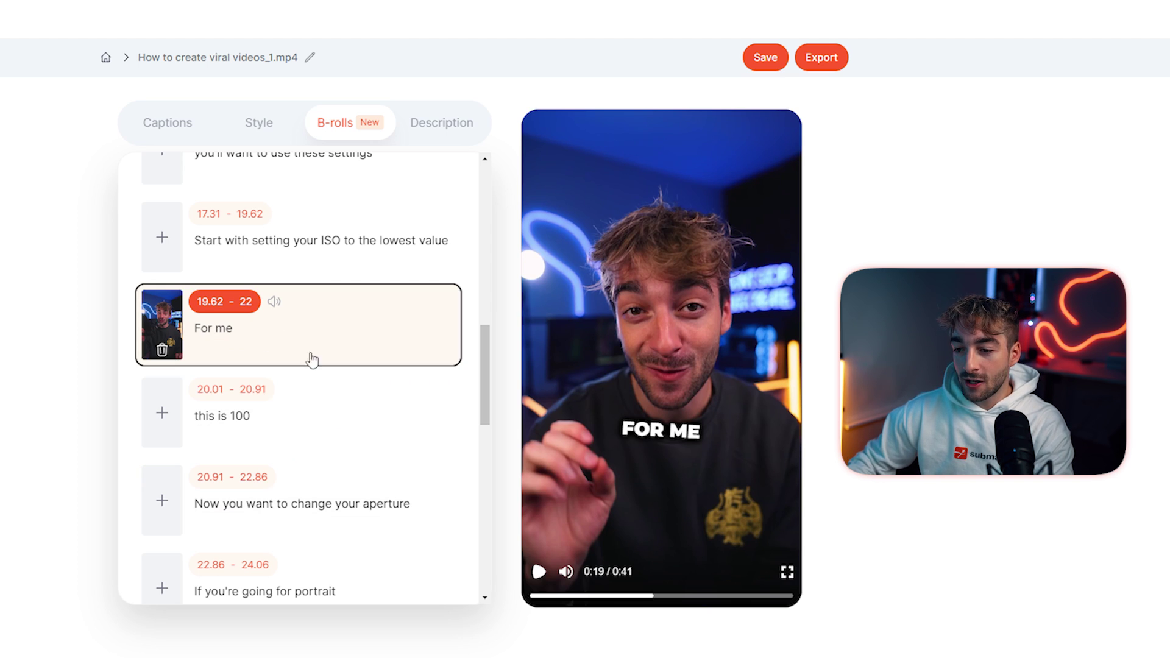
pyautogui.click(537, 583)
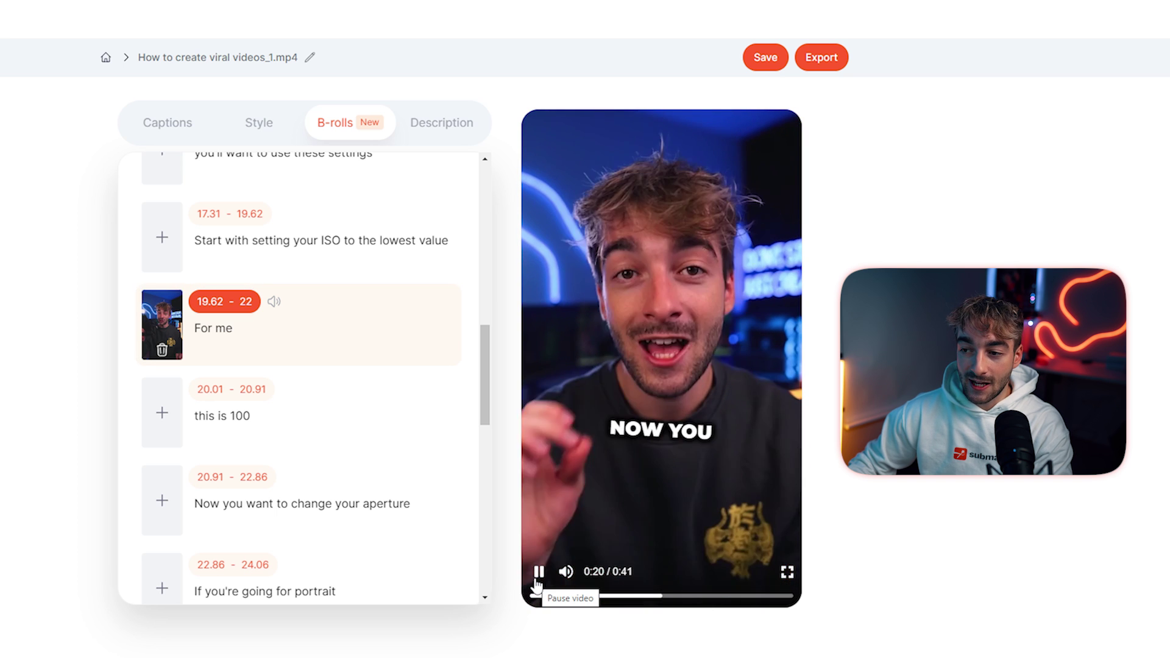
# Preview Flash and Camera Focus, then add the Pop sound to the 20.91–22.86 aperture line.
pyautogui.click(537, 583)
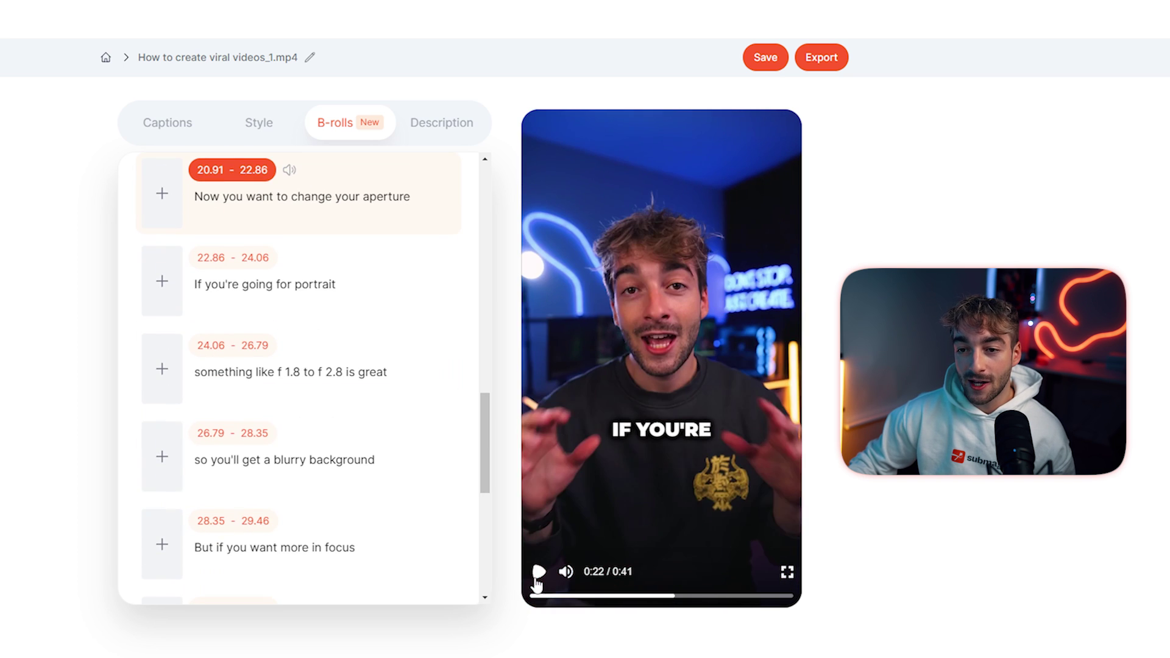
pyautogui.click(288, 171)
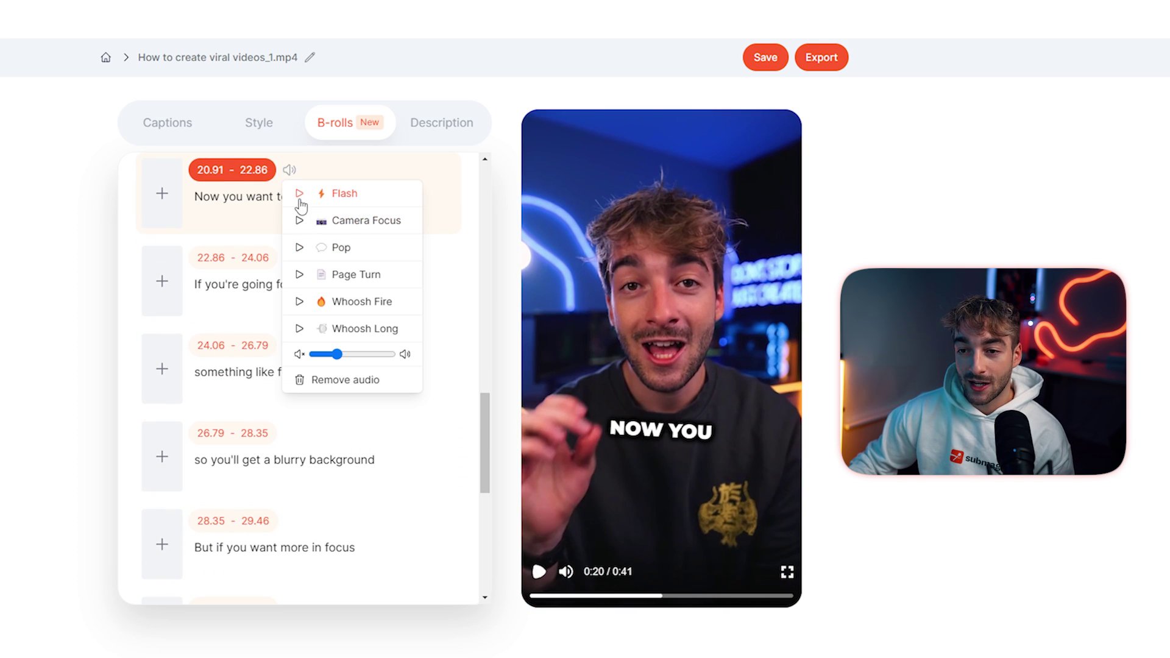
pyautogui.click(299, 193)
pyautogui.click(299, 220)
pyautogui.click(332, 250)
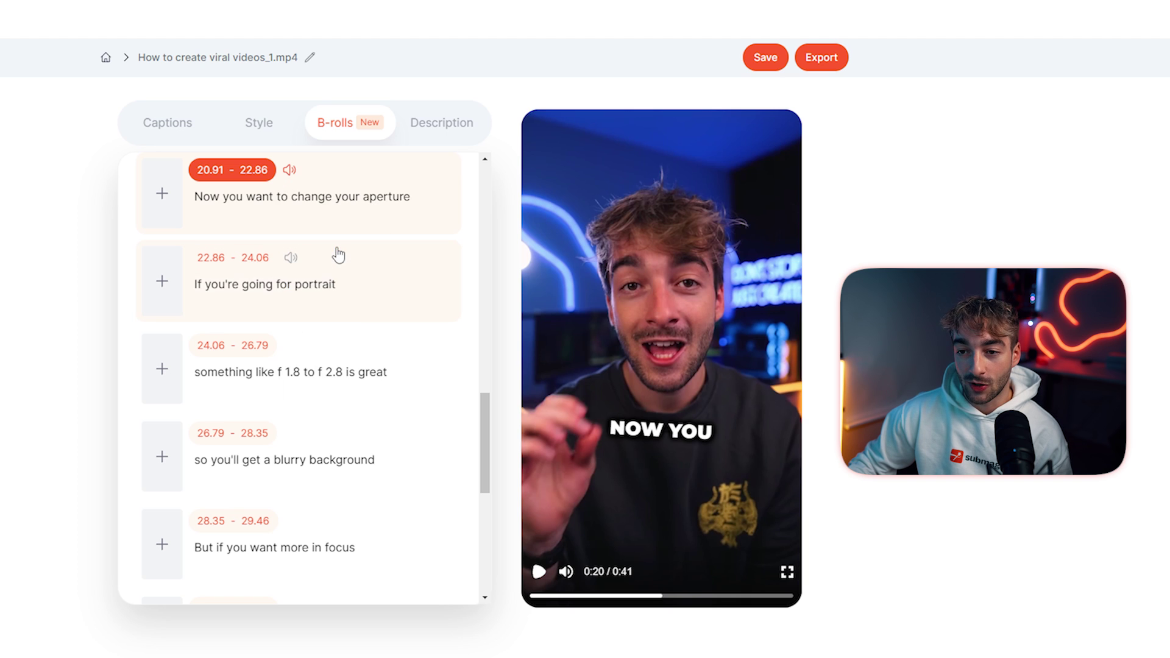
pyautogui.scroll(3, 283, 321)
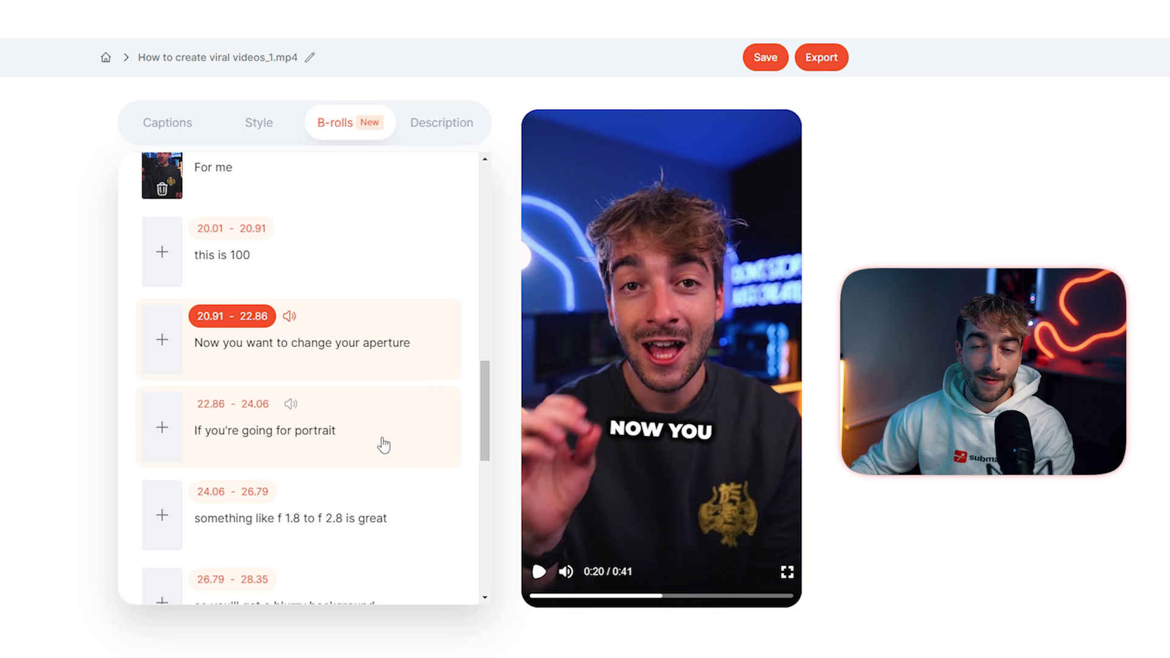
pyautogui.scroll(20, 383, 445)
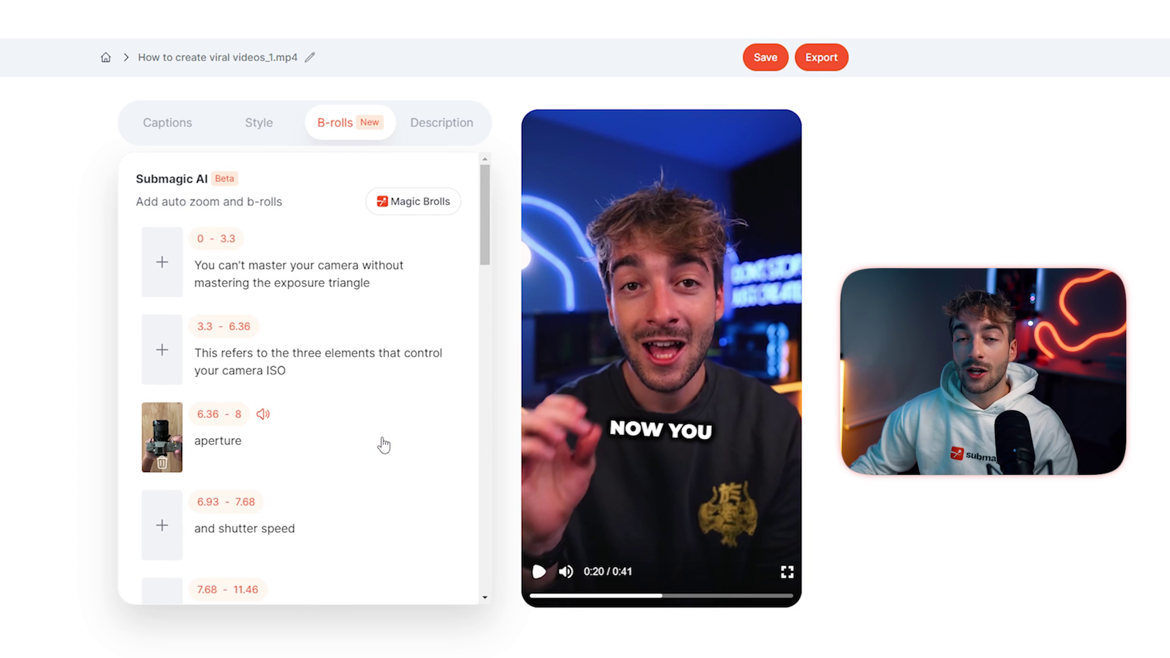
# Run Magic Brolls to add clips and sound effects to lines like 7.68–14.07 and 33.01–41.61 s.
pyautogui.click(416, 202)
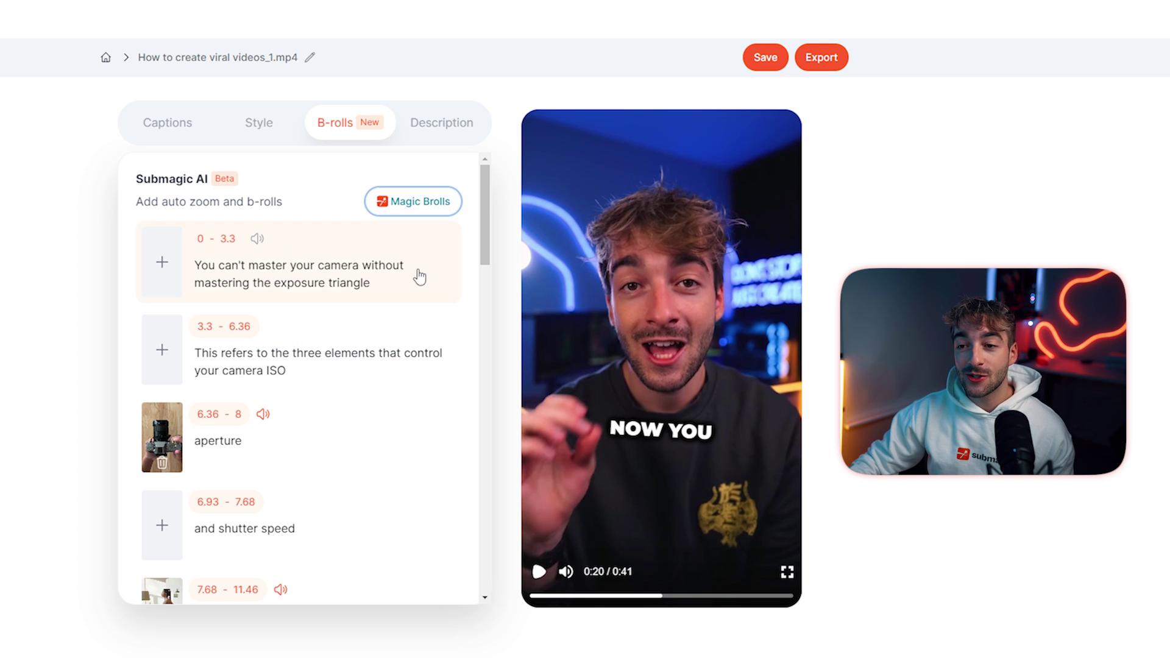
pyautogui.moveTo(482, 220); pyautogui.dragTo(469, 569)
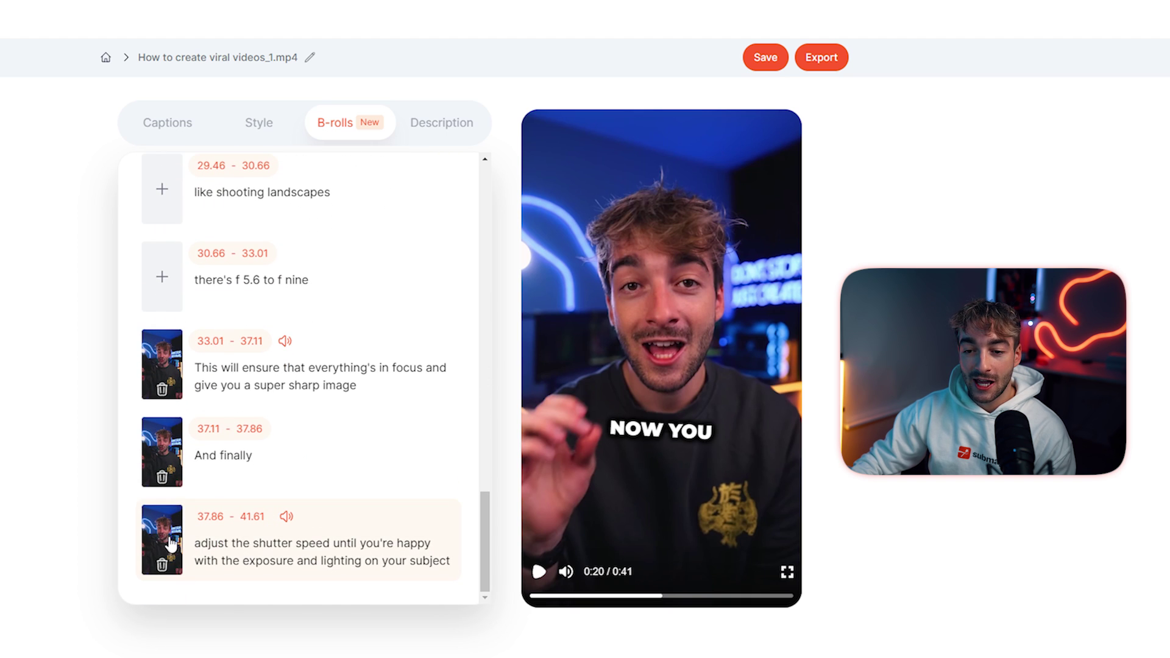
pyautogui.scroll(1, 313, 505)
pyautogui.scroll(20, 313, 505)
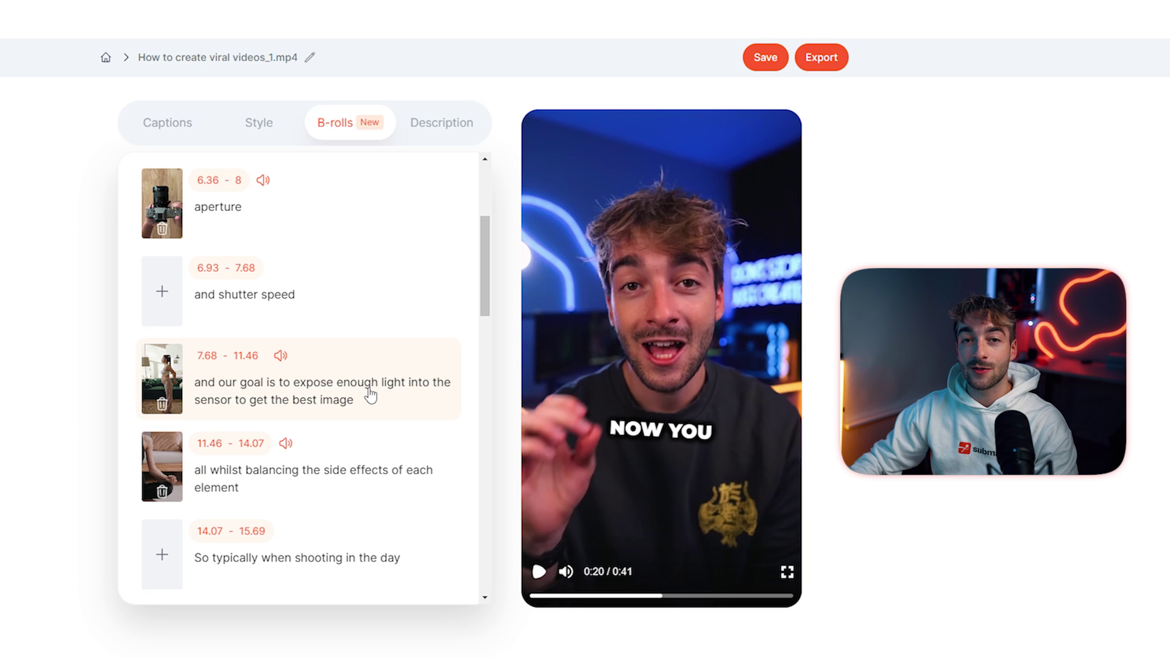
# Replace the 7.68–11.46 s line's B-roll with a close-up clip from a 'camera' stock search.
pyautogui.click(164, 364)
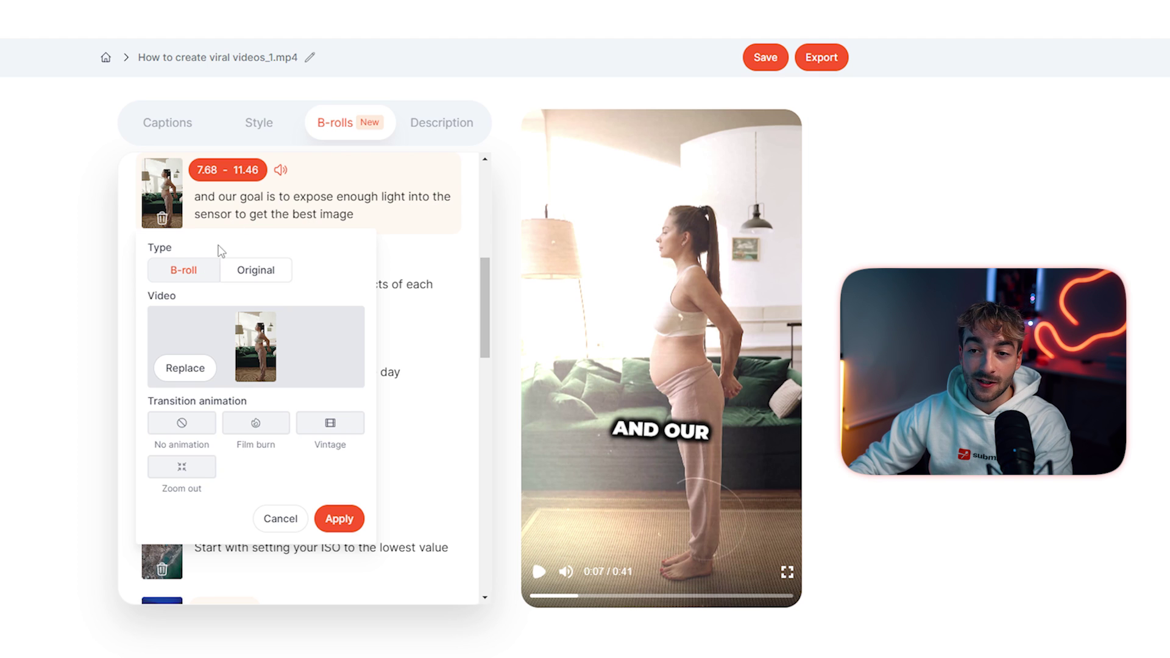
pyautogui.click(180, 368)
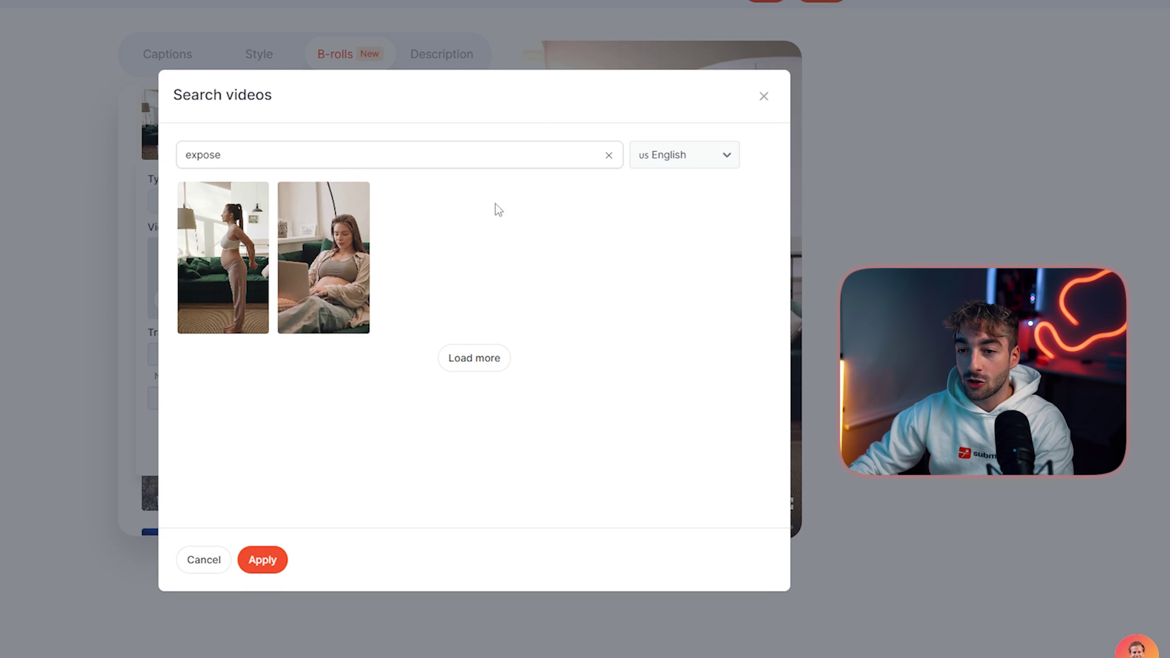
pyautogui.moveTo(360, 156); pyautogui.dragTo(152, 158)
pyautogui.write('camera')
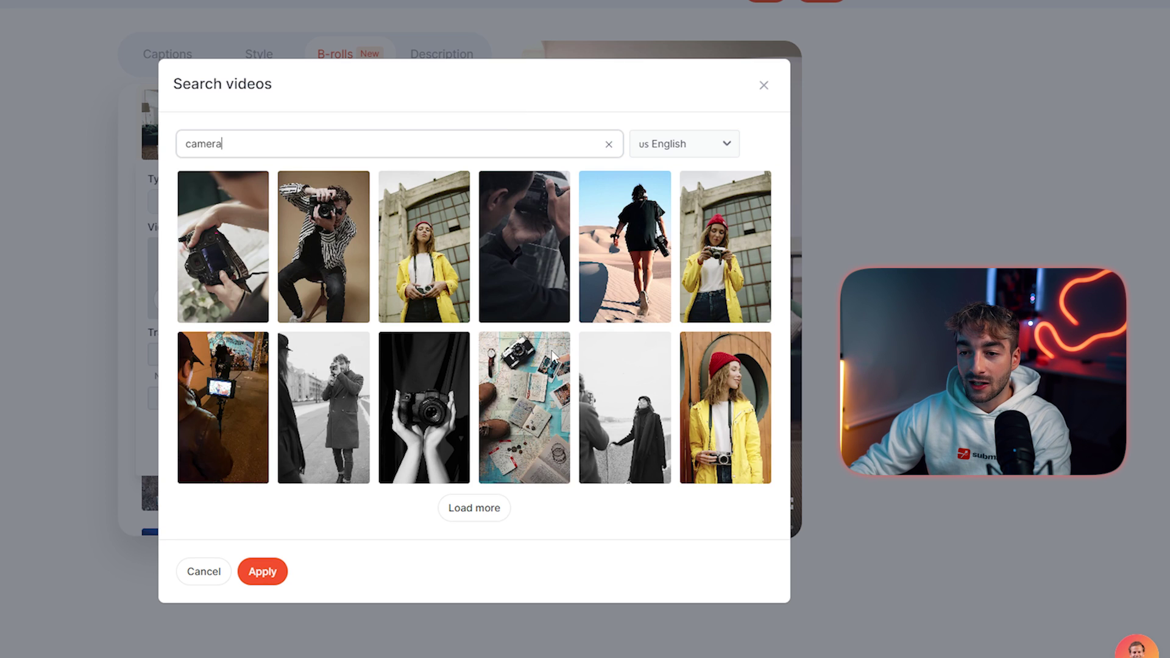
pyautogui.click(493, 512)
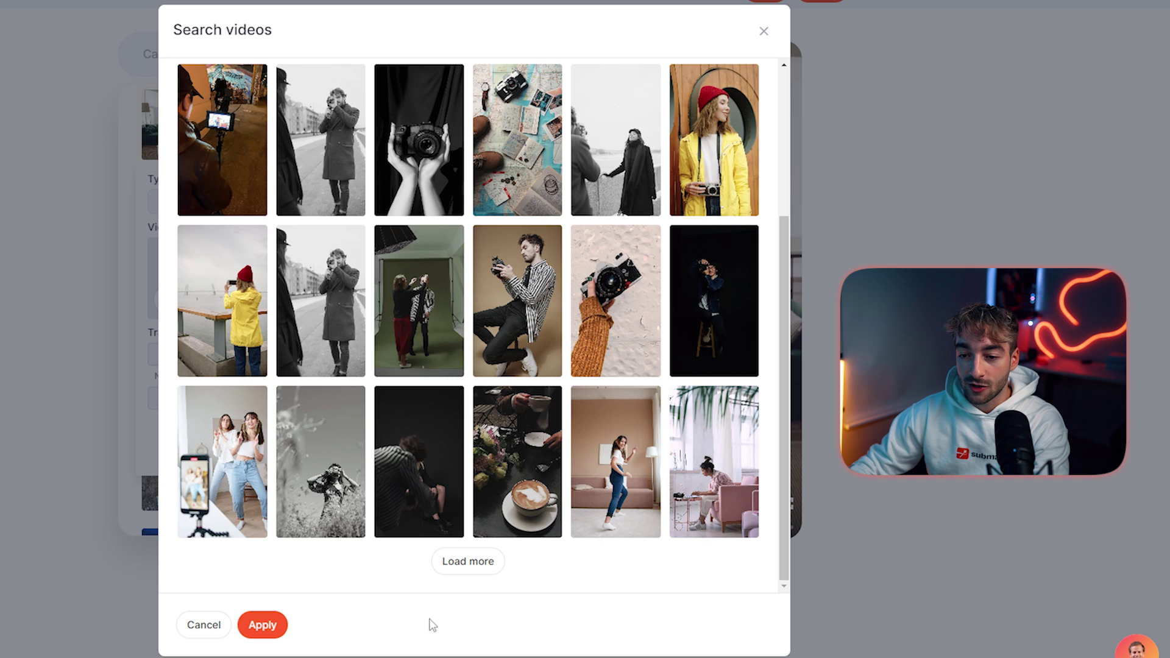
pyautogui.scroll(5, 442, 426)
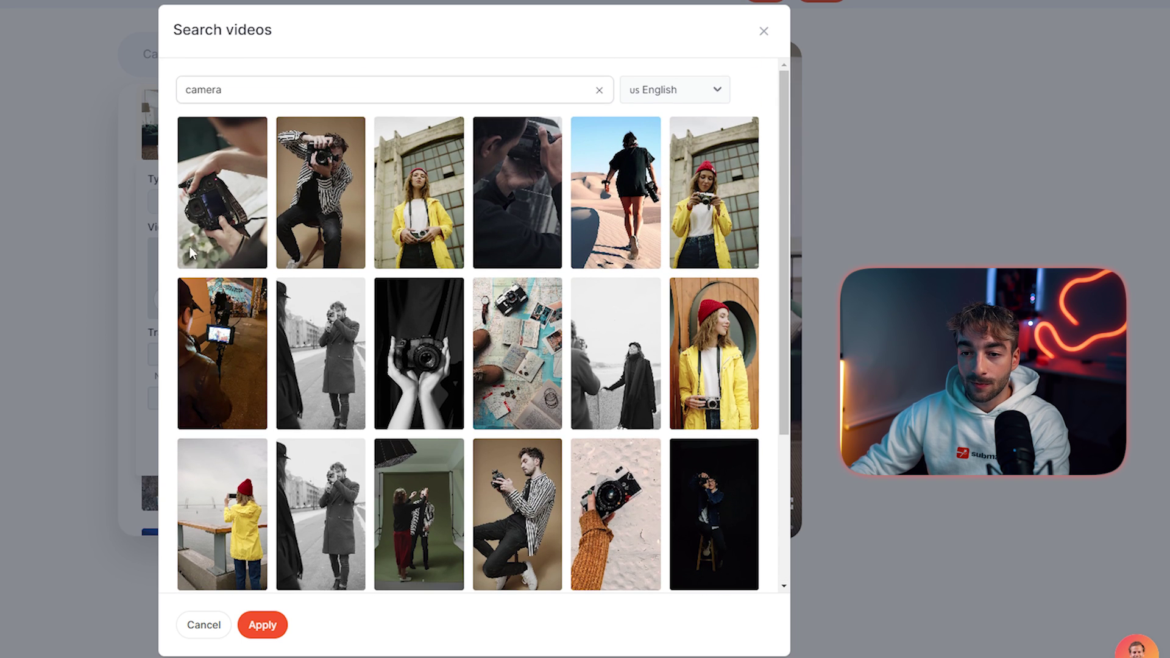
pyautogui.click(227, 184)
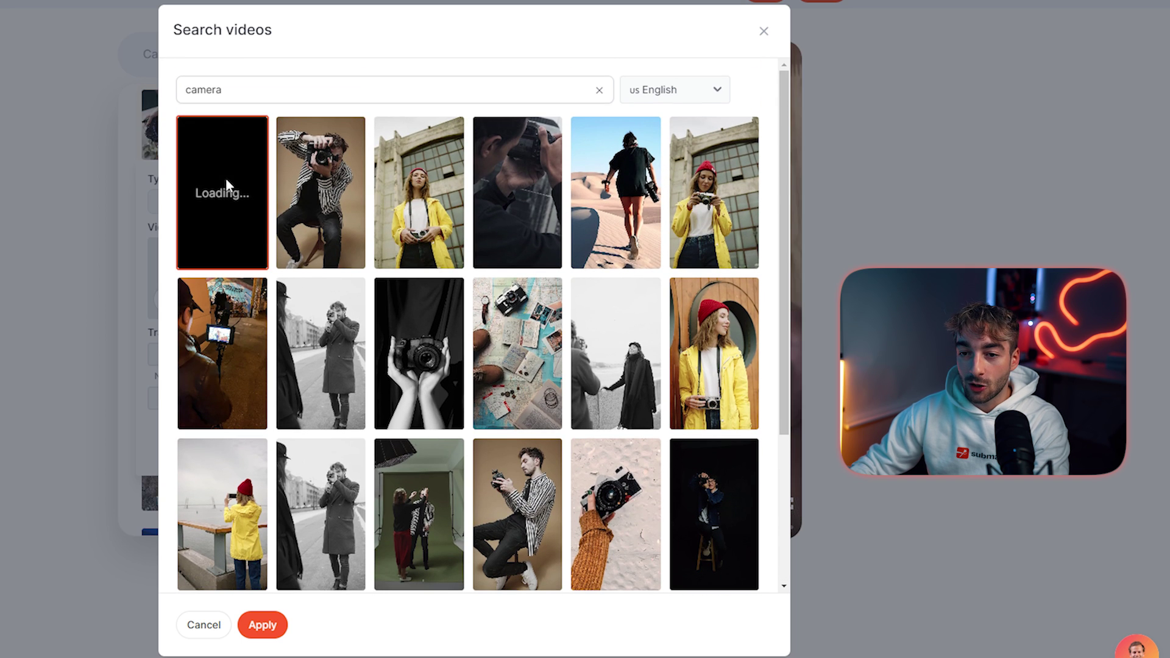
pyautogui.click(262, 625)
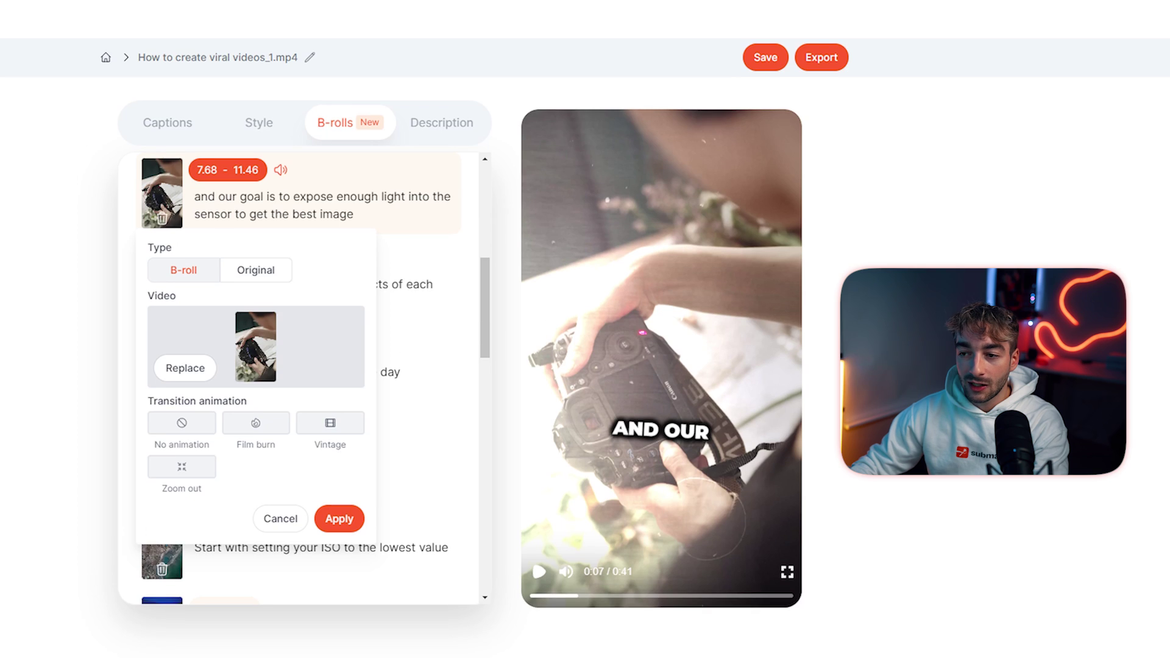
pyautogui.click(339, 519)
# Delete the B-roll on the 11.46–14.07 s 'side effects' line and preview from the shutter speed line.
pyautogui.scroll(1, 359, 463)
pyautogui.scroll(1, 356, 411)
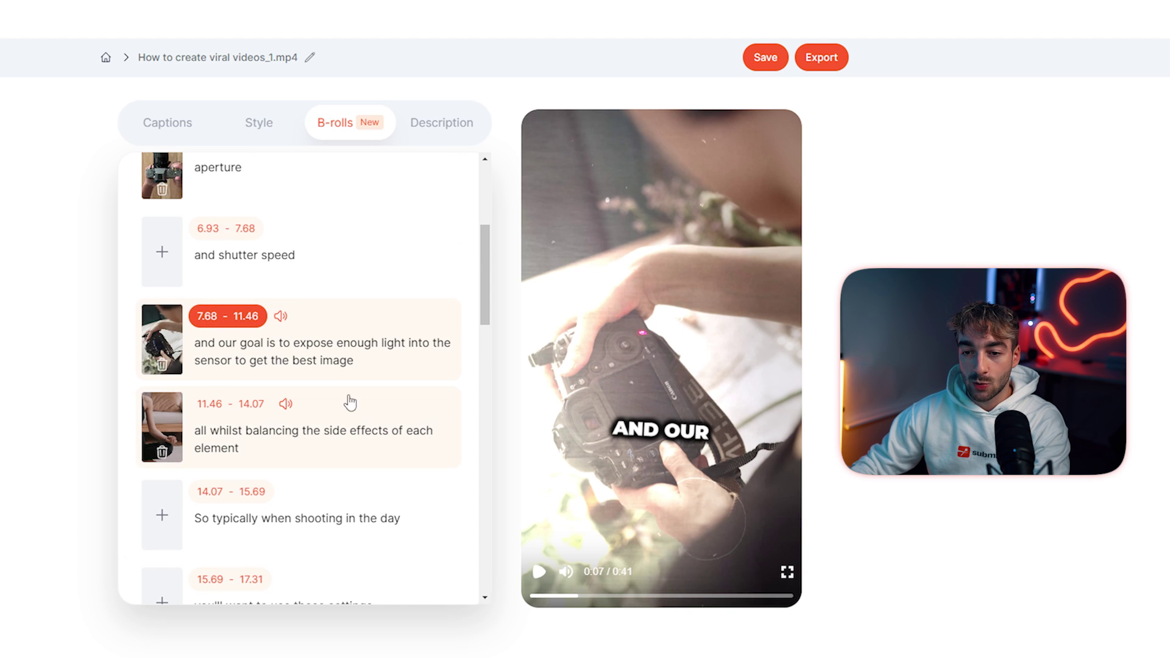
pyautogui.click(152, 457)
pyautogui.click(282, 287)
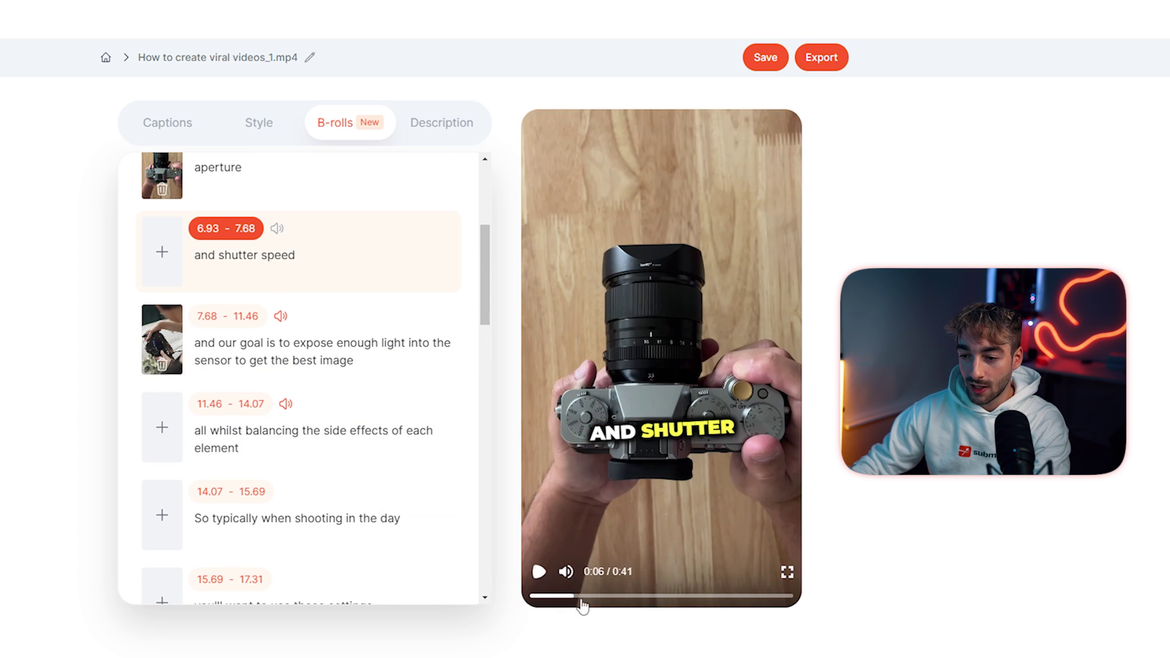
pyautogui.click(539, 572)
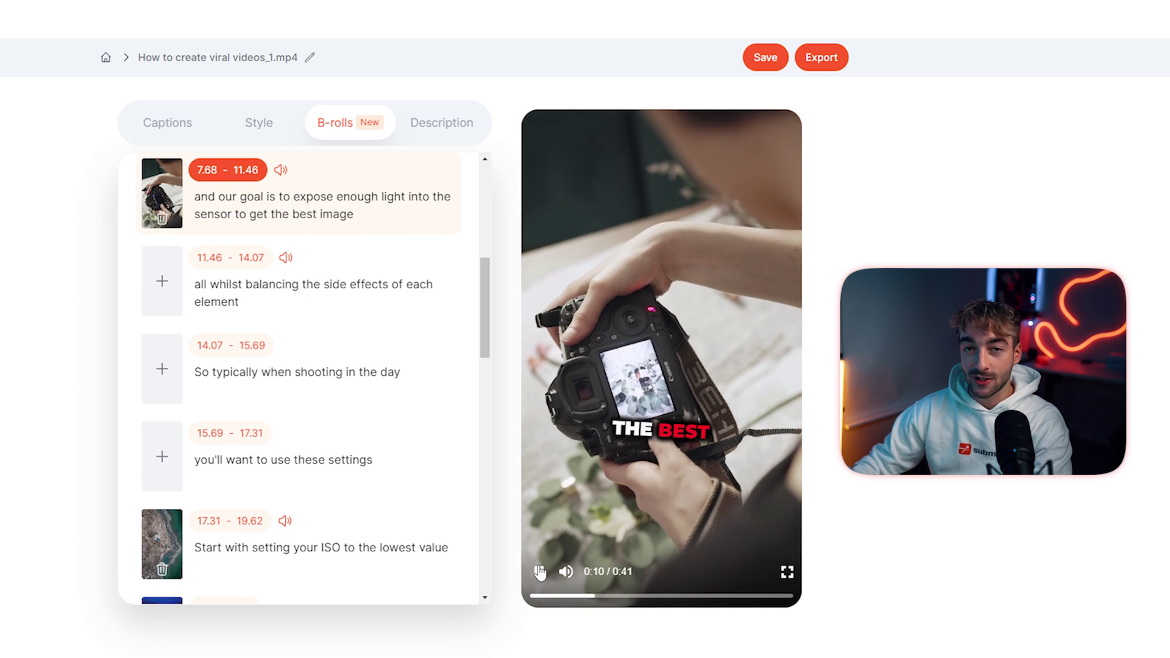
pyautogui.click(539, 571)
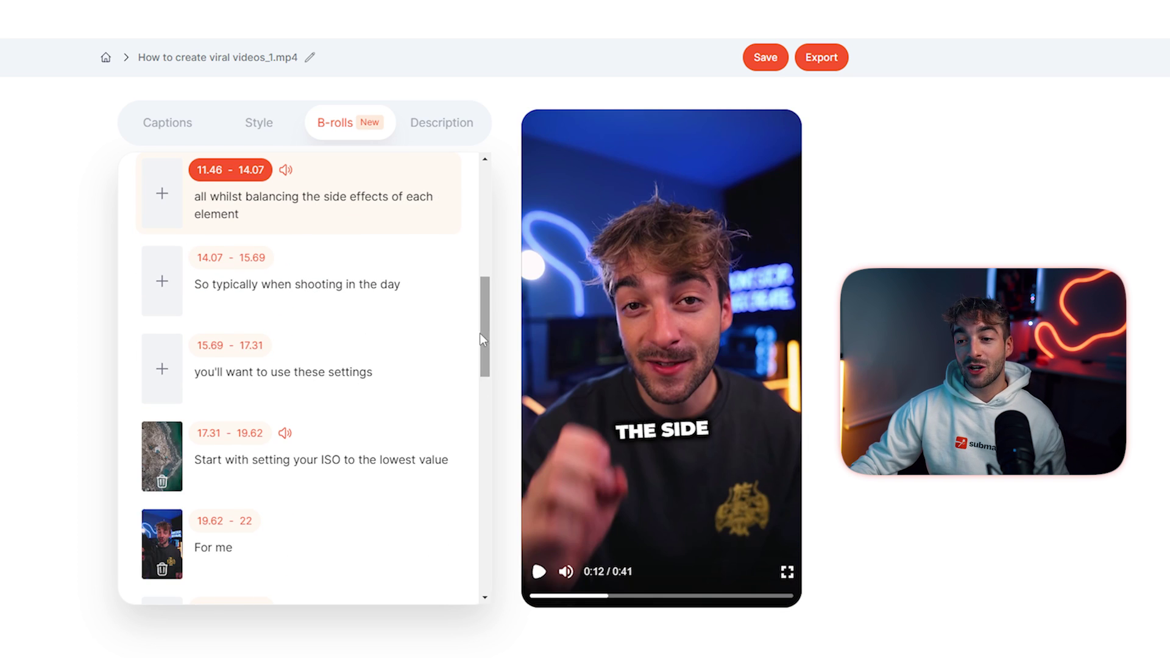
pyautogui.moveTo(480, 333); pyautogui.dragTo(493, 473)
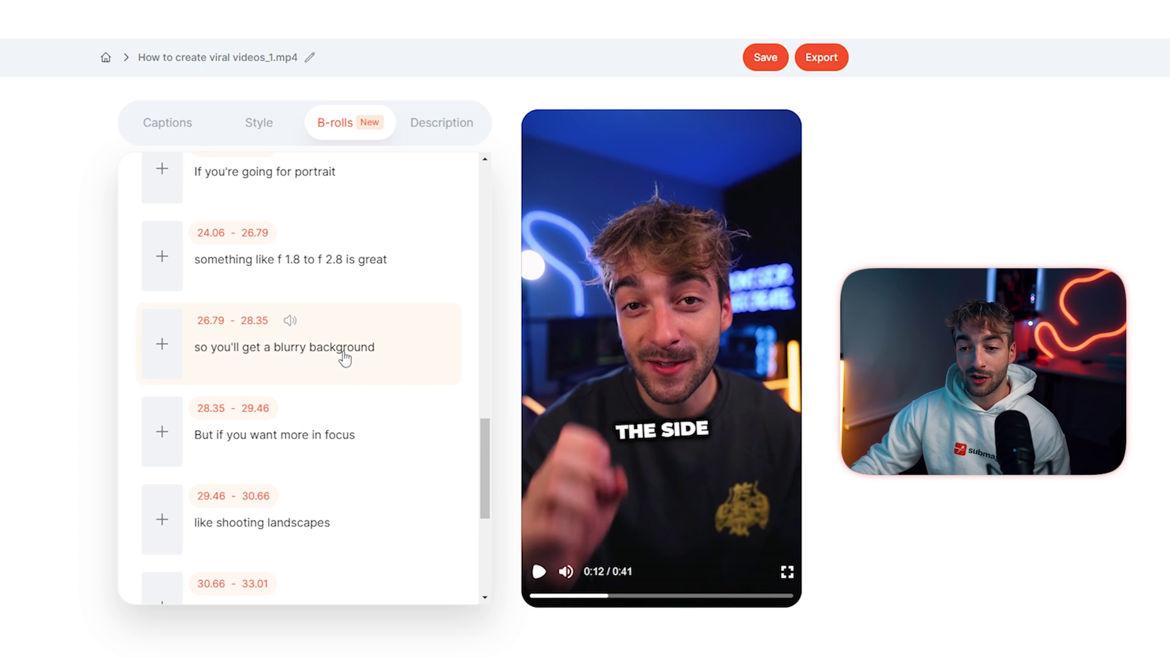
# Apply a snow-globe bokeh clip from a 'blurry background' search to the word 'blurry' at 26.79–28.35 s.
pyautogui.click(338, 352)
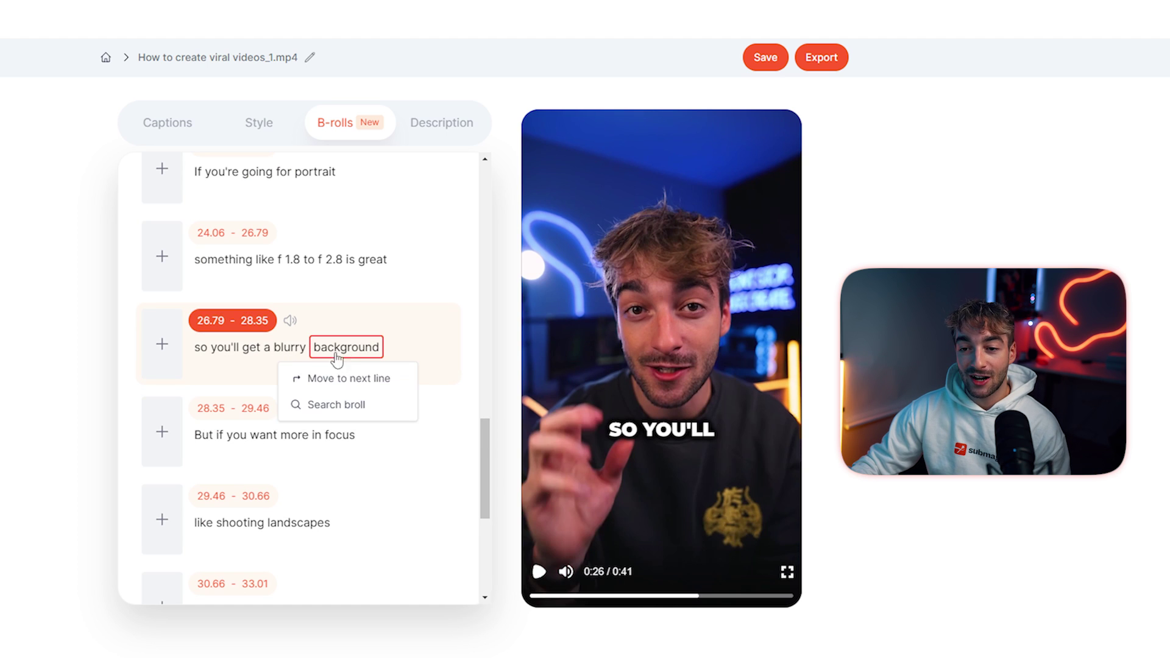
pyautogui.click(290, 347)
pyautogui.click(271, 379)
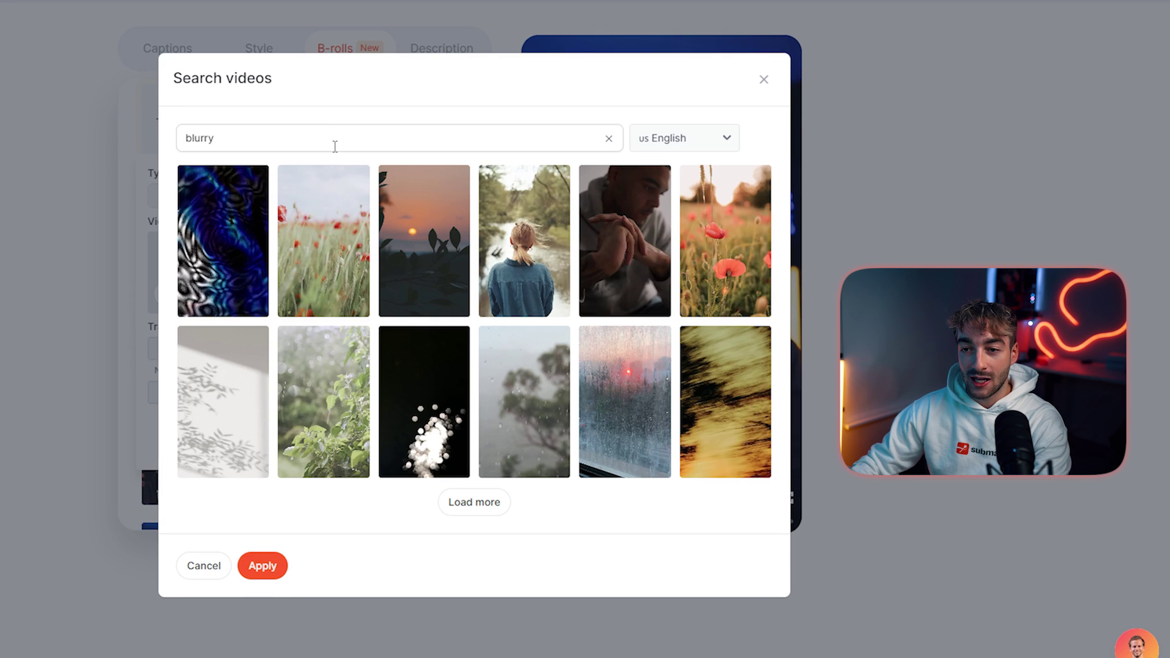
pyautogui.moveTo(335, 146); pyautogui.dragTo(168, 145)
pyautogui.click(262, 137)
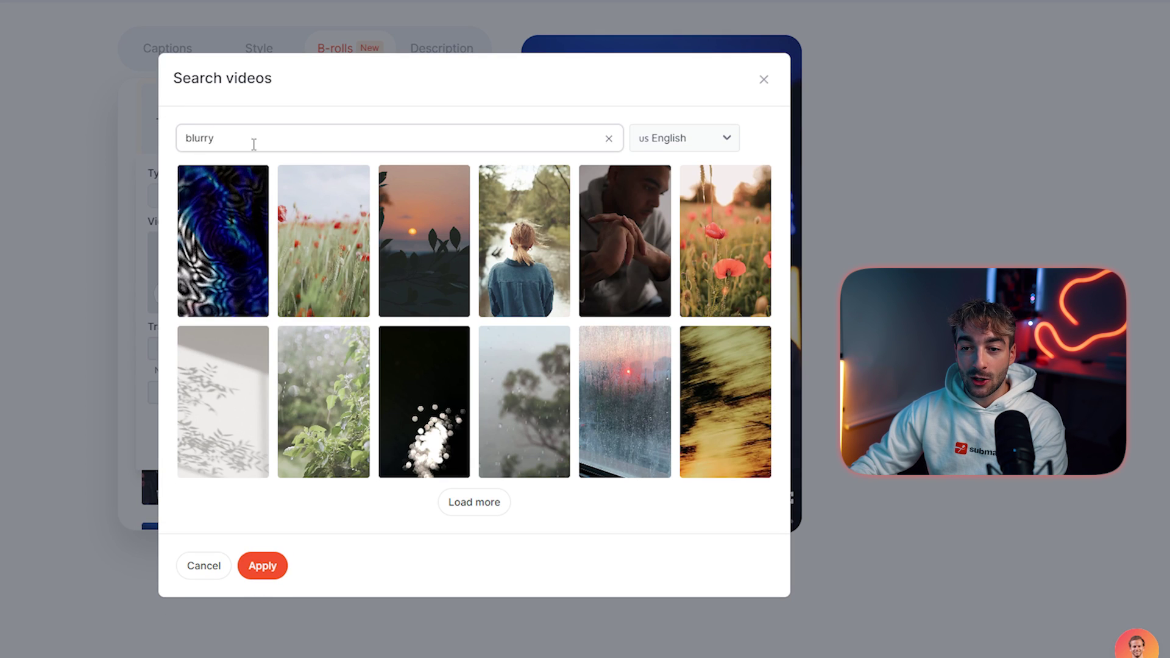
pyautogui.doubleClick(259, 138)
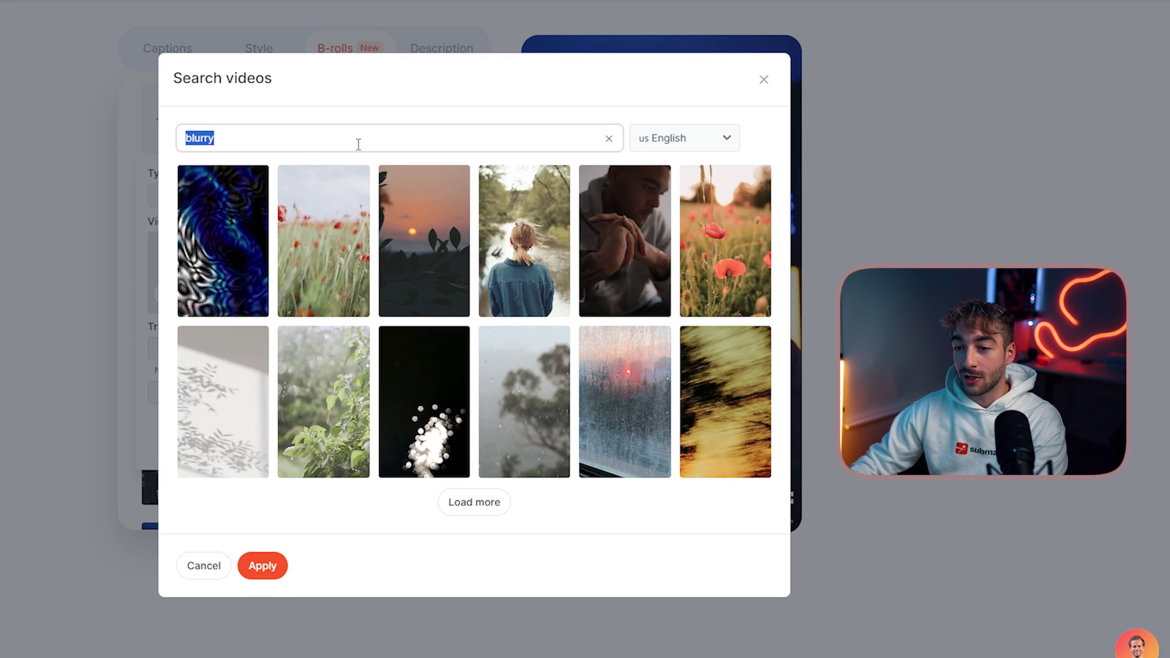
pyautogui.click(348, 142)
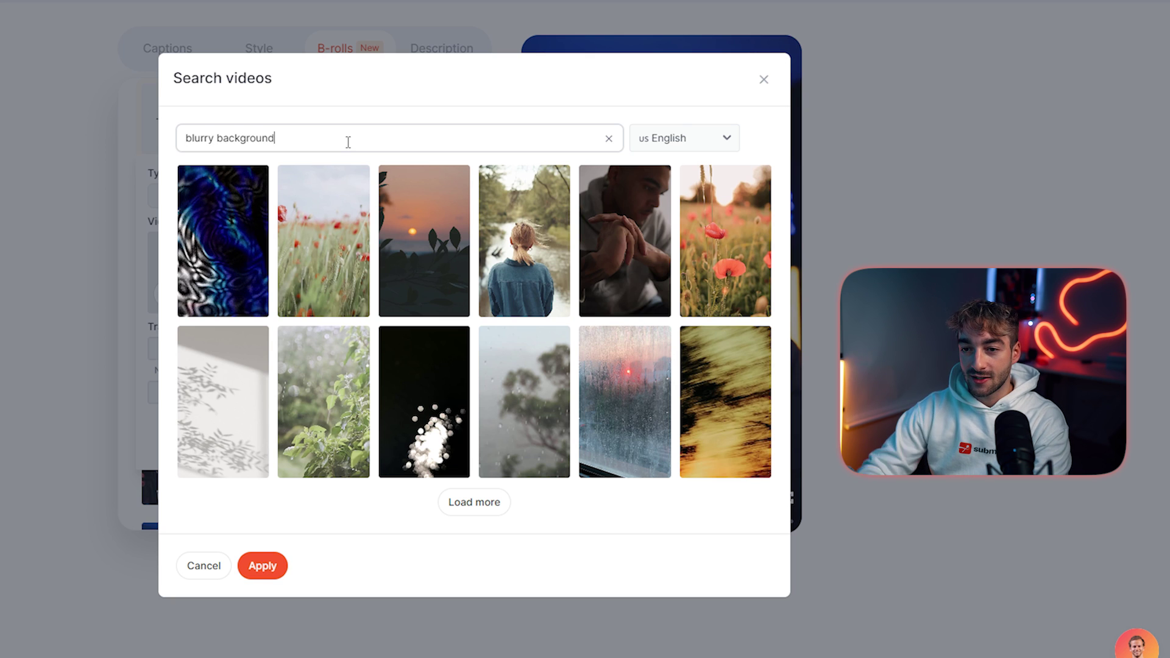
pyautogui.press('Return')
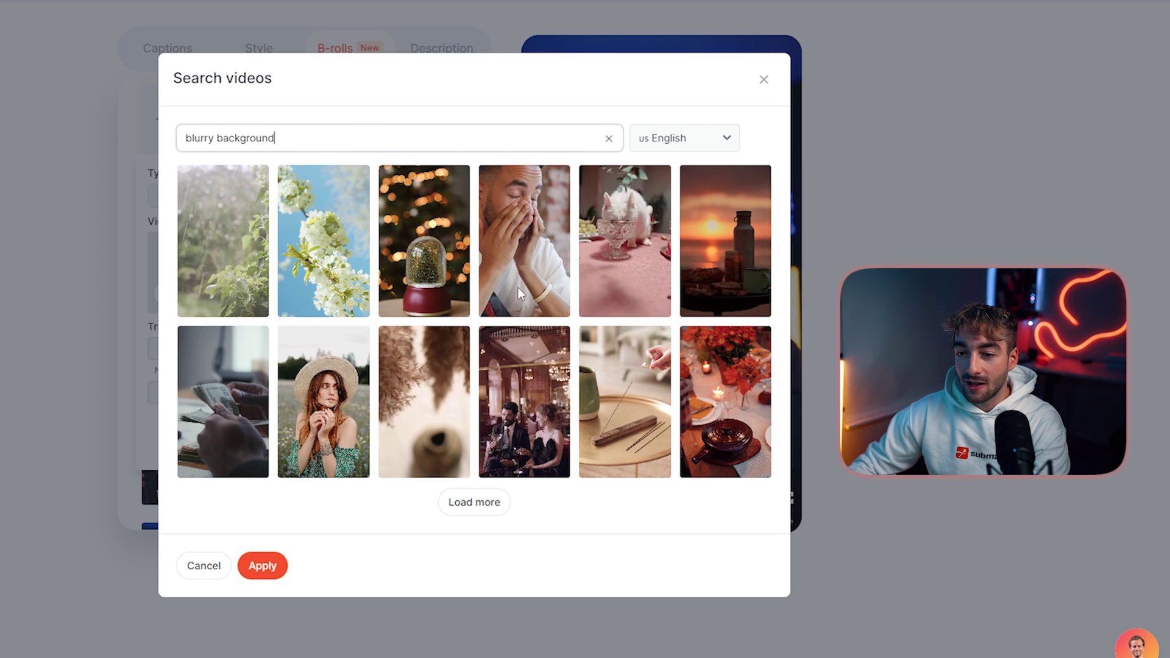
pyautogui.click(426, 213)
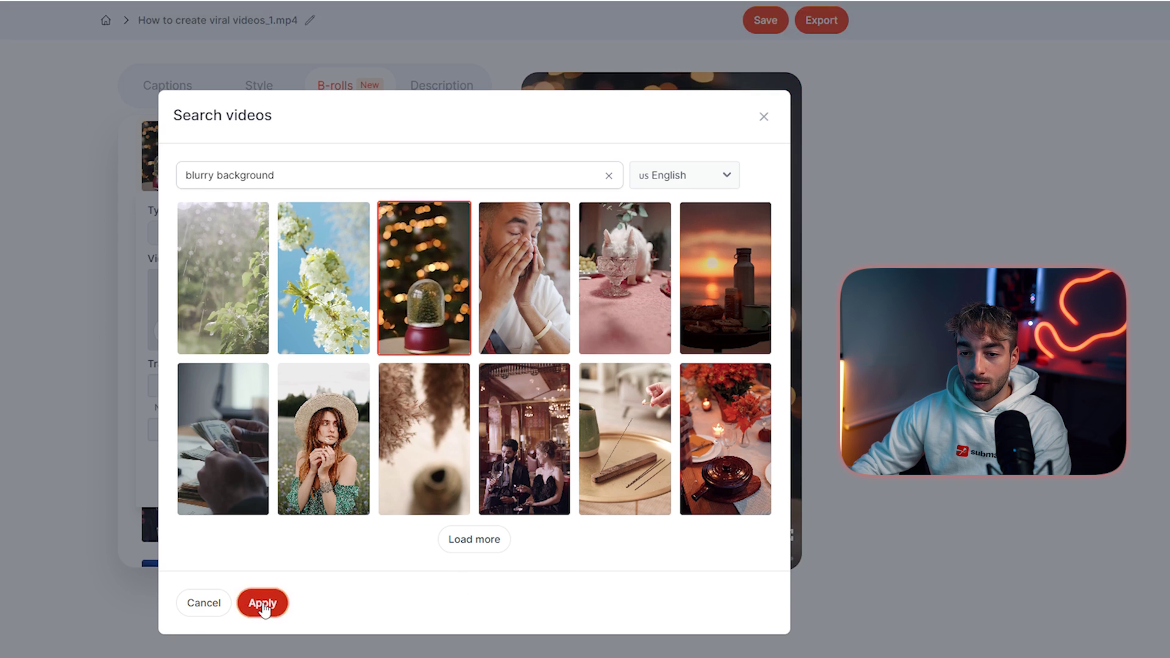
pyautogui.click(277, 567)
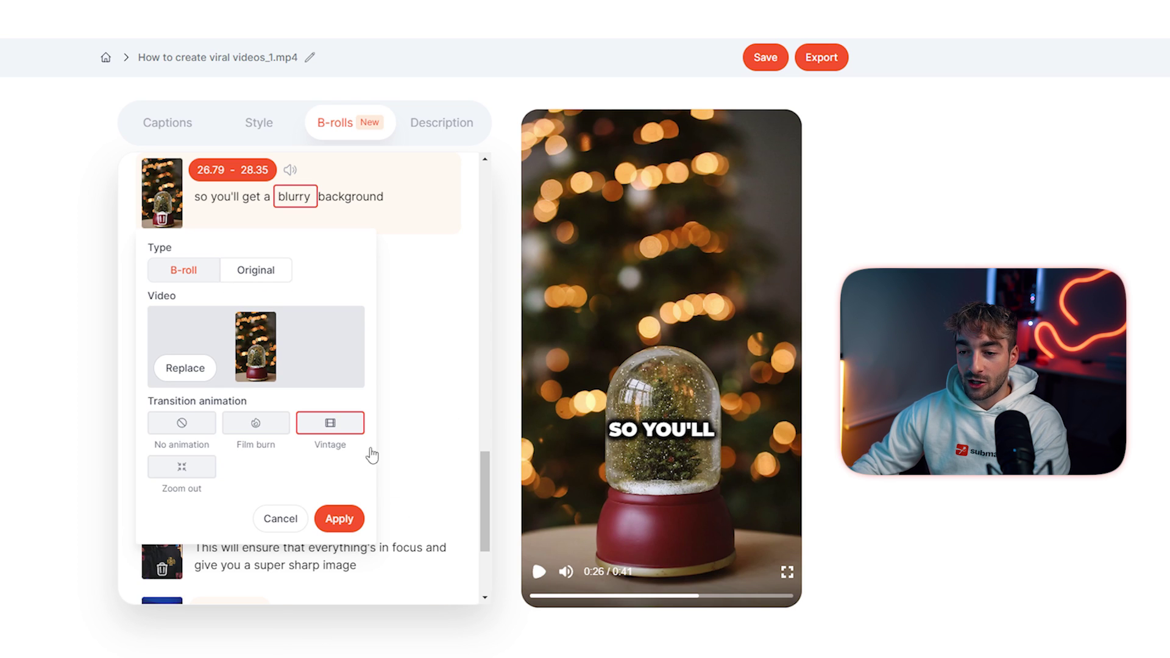
# Preview the new B-roll, then have the AI generate a description for the video.
pyautogui.click(538, 572)
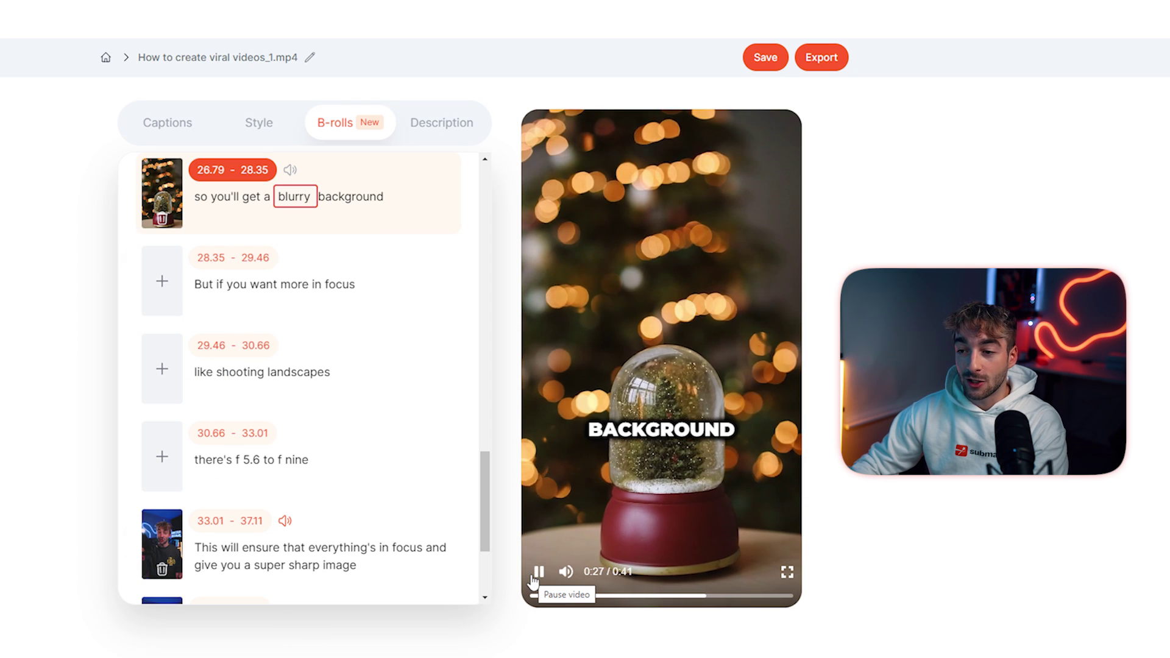
pyautogui.click(536, 576)
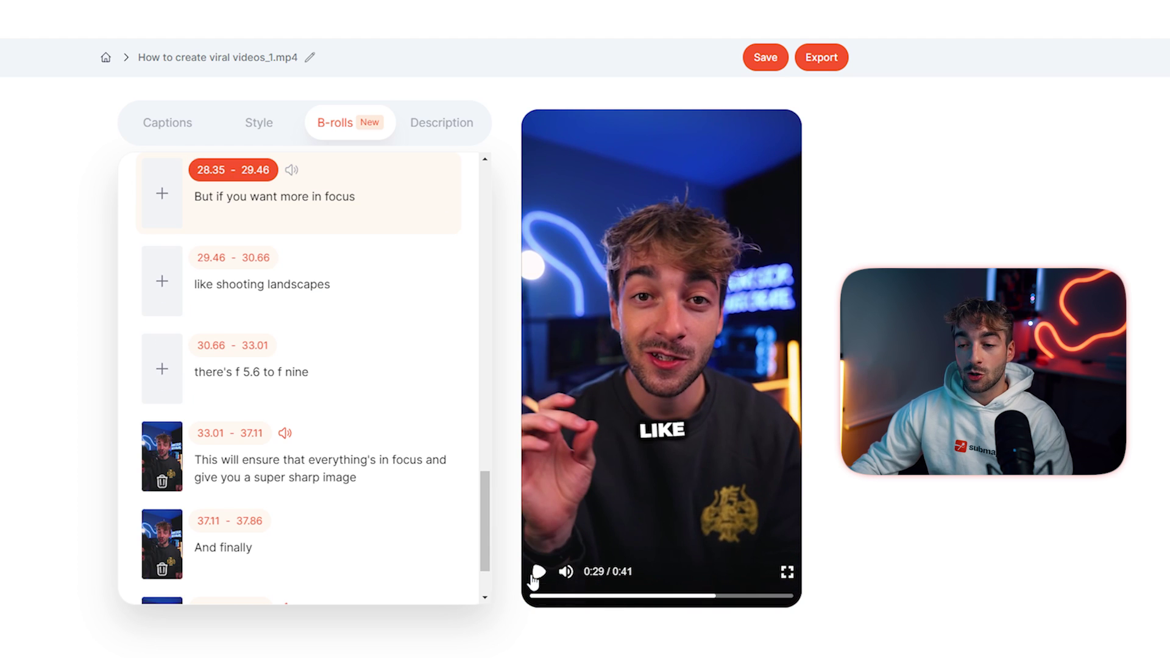
pyautogui.moveTo(483, 518); pyautogui.dragTo(492, 221)
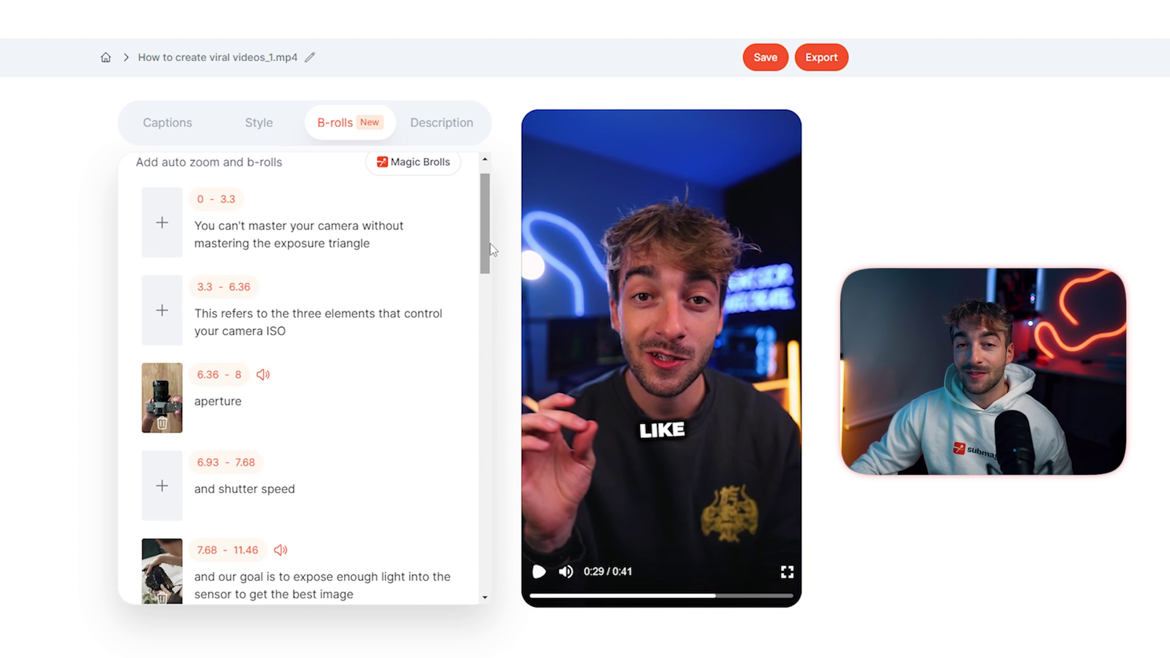
pyautogui.click(428, 128)
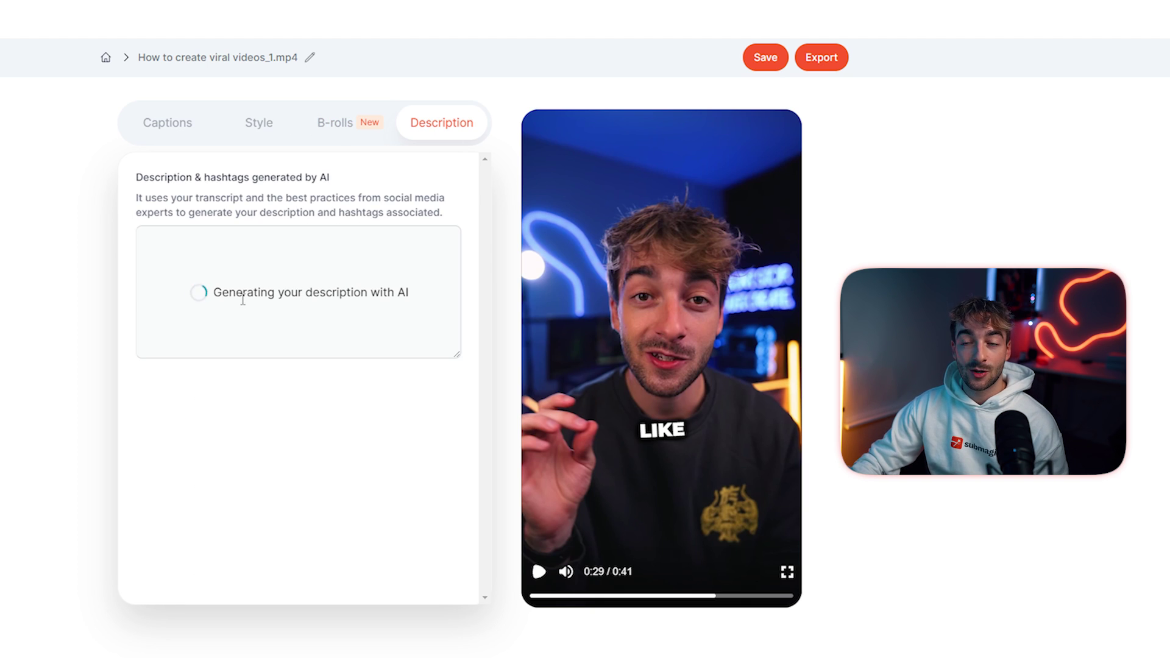
# Review the AI exposure-triangle description and its hashtags like #PhotographyTips and #ExposureTriangle.
pyautogui.moveTo(395, 308); pyautogui.dragTo(264, 276)
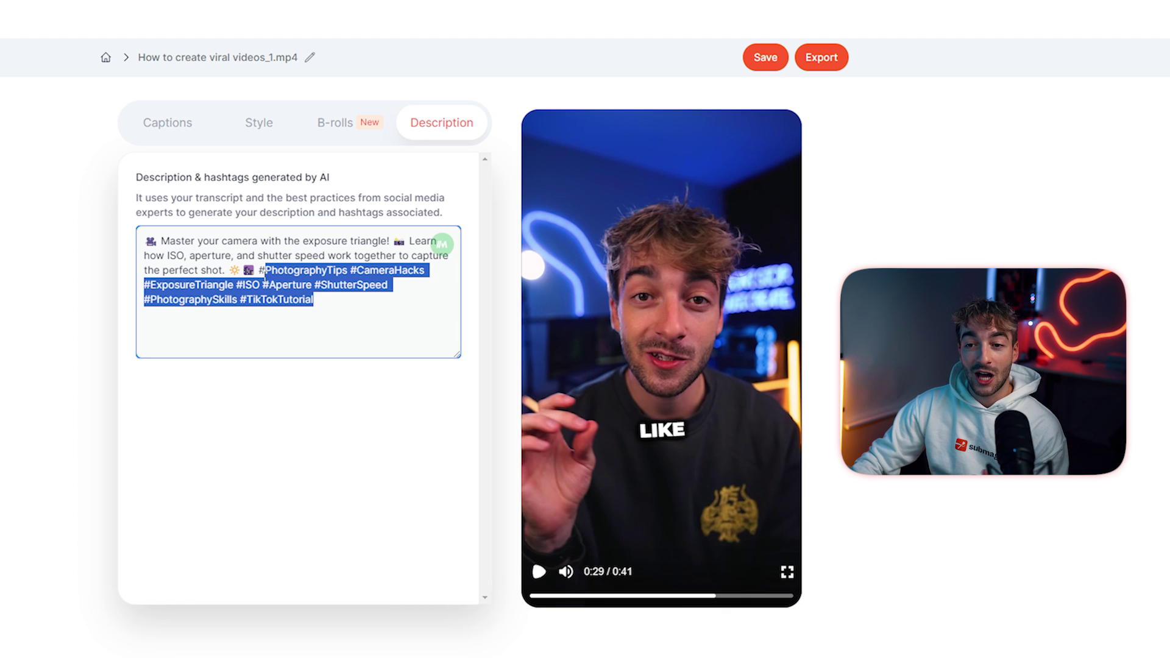
pyautogui.click(264, 274)
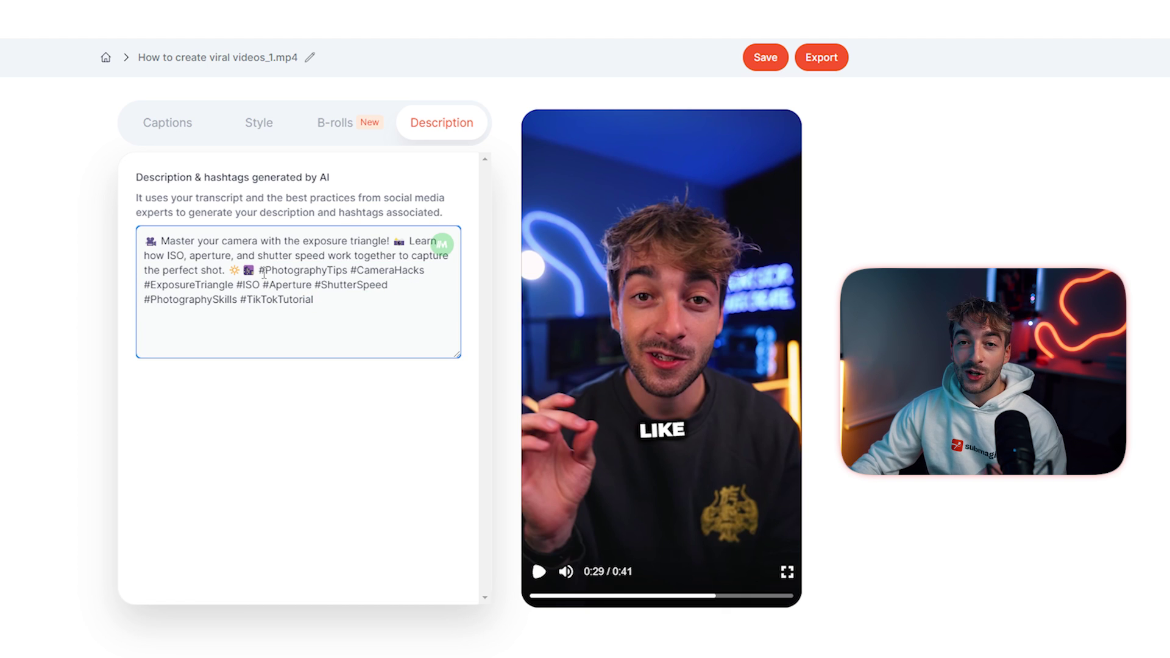
# Save the Submagic project and start exporting the captioned video.
pyautogui.click(762, 63)
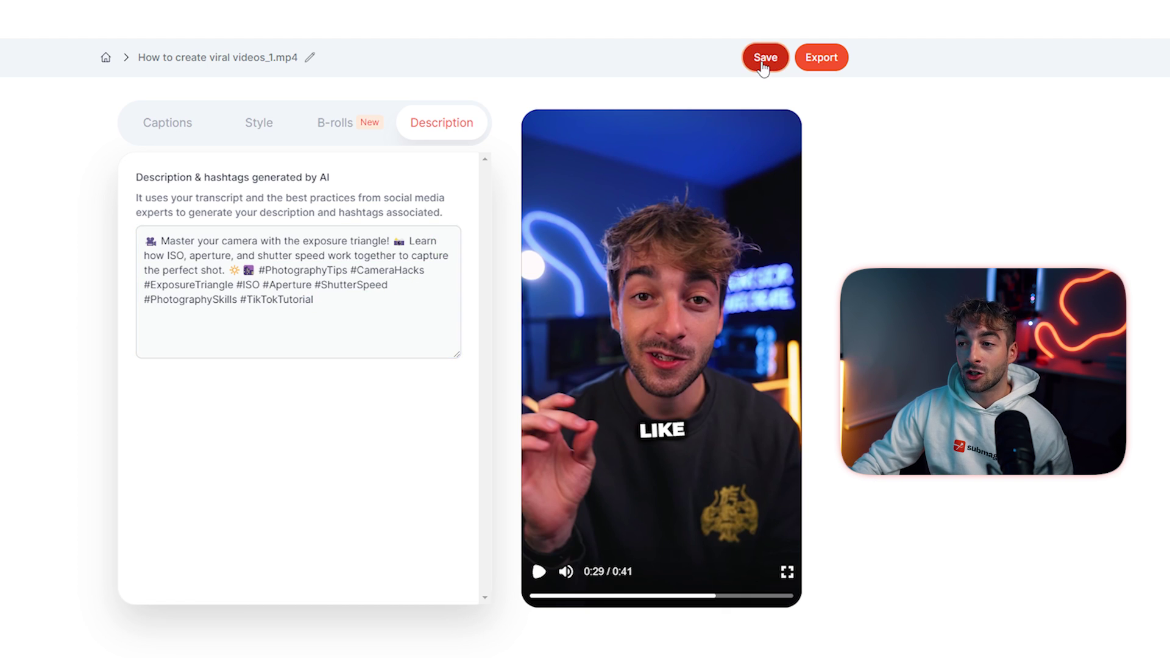
pyautogui.click(824, 58)
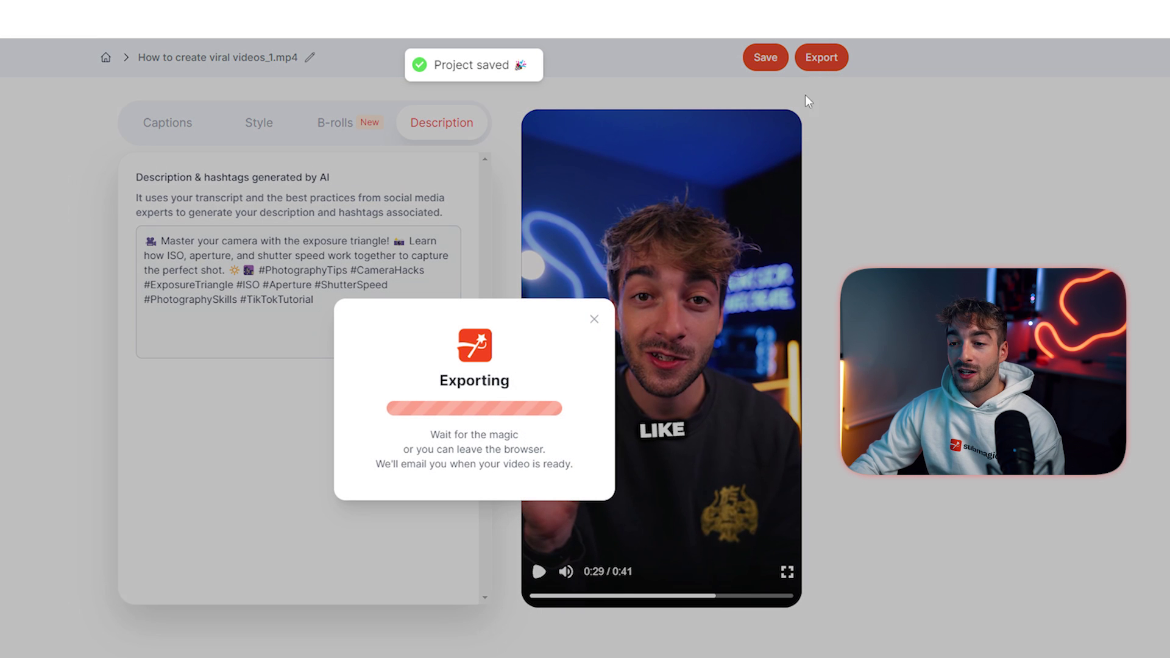